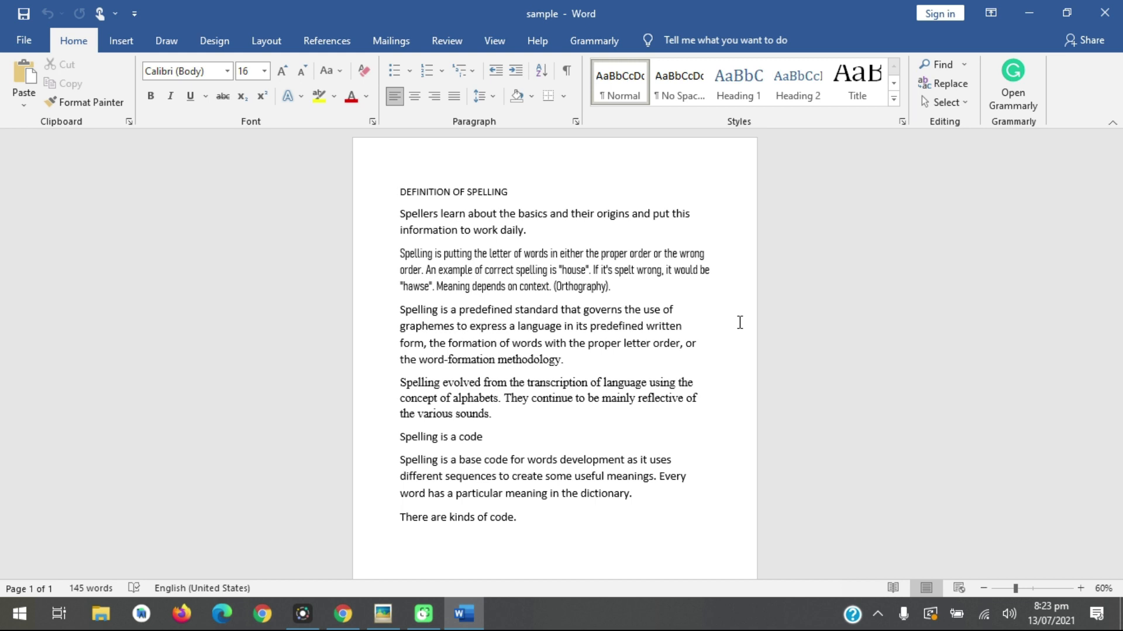
# Bring up Rules.PNG in Picasa Photo Viewer, read its paper size and orientation rules, and look over the Word document.
pyautogui.click(383, 623)
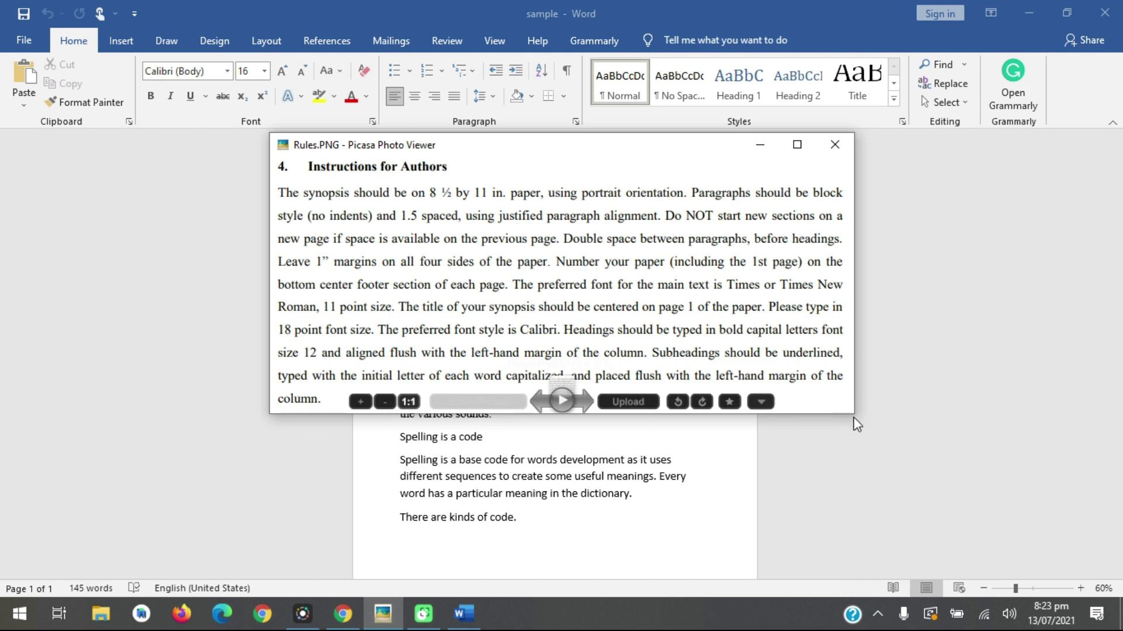
pyautogui.moveTo(854, 416); pyautogui.dragTo(868, 433)
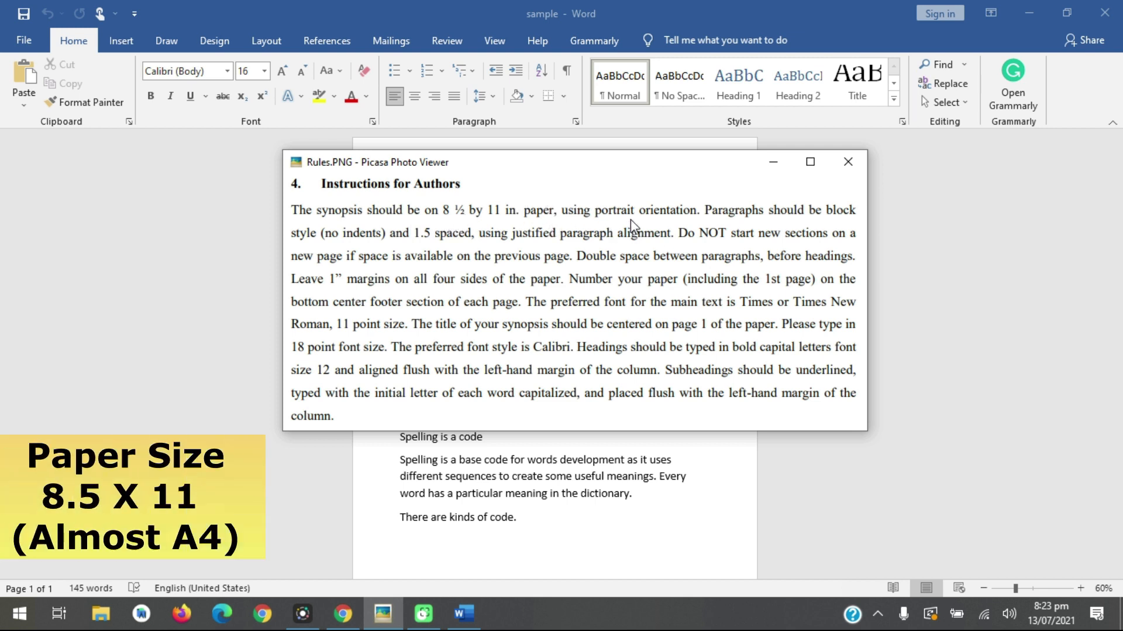
pyautogui.moveTo(653, 167); pyautogui.dragTo(664, 169)
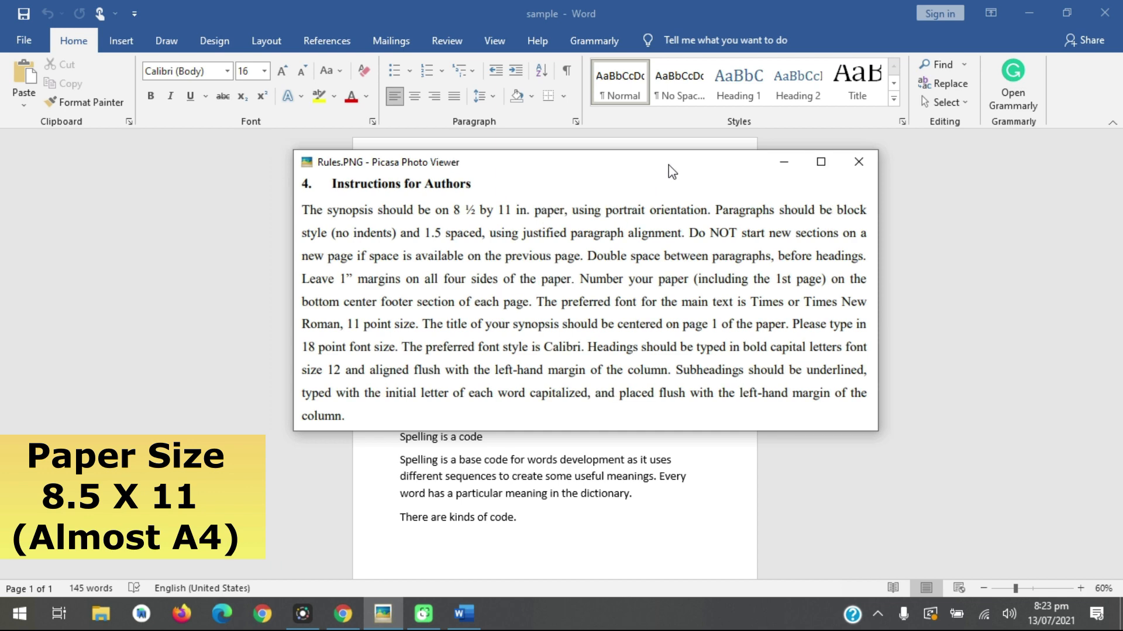
pyautogui.moveTo(677, 169); pyautogui.dragTo(763, 202)
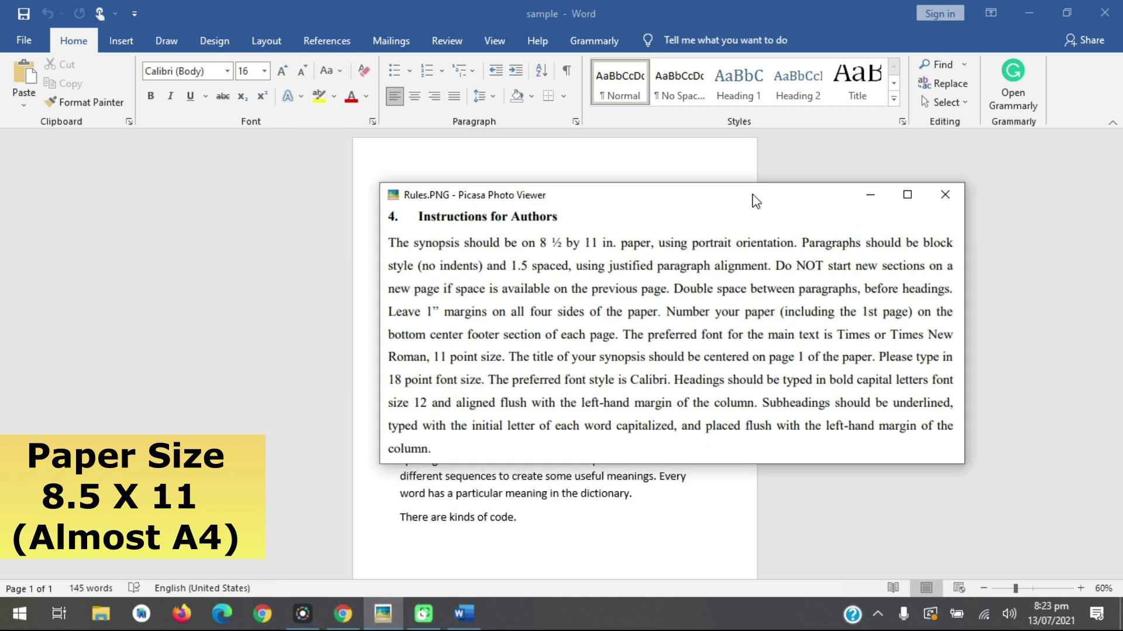
pyautogui.click(845, 34)
pyautogui.scroll(-2, 480, 345)
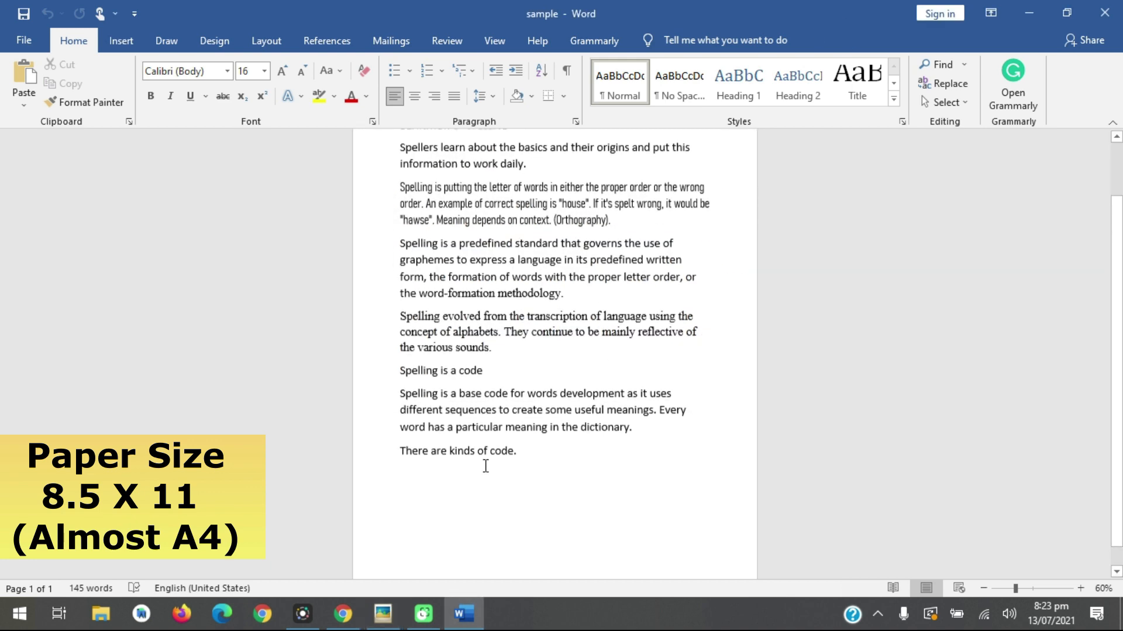
pyautogui.scroll(2, 624, 452)
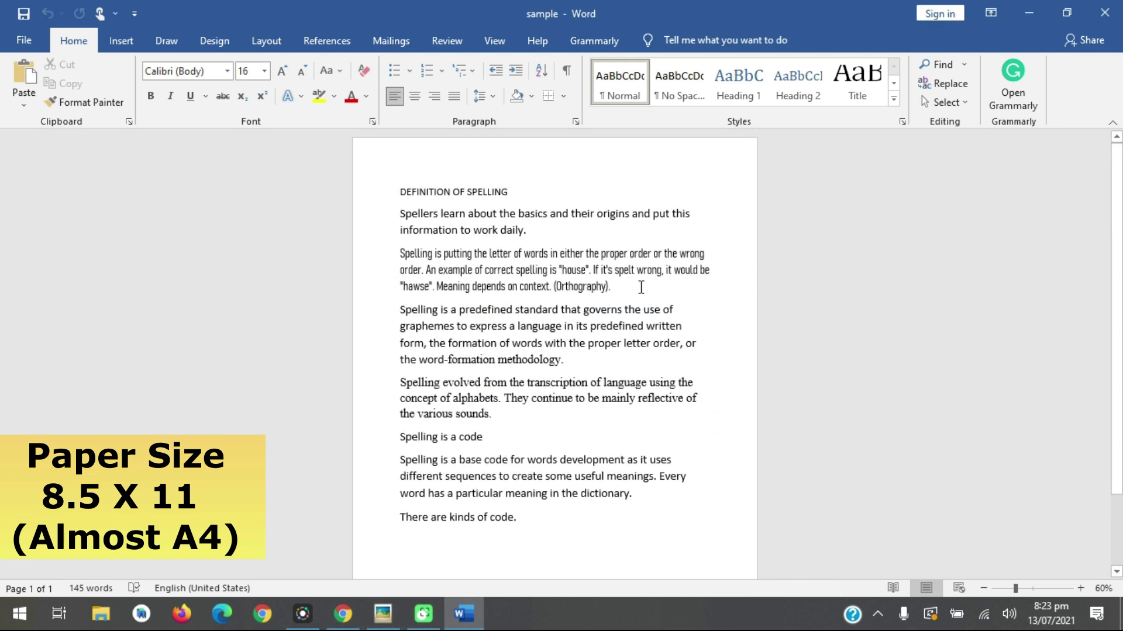
# Read the paragraph style, line spacing and alignment rules in Rules.PNG and return to the Word document.
pyautogui.click(475, 623)
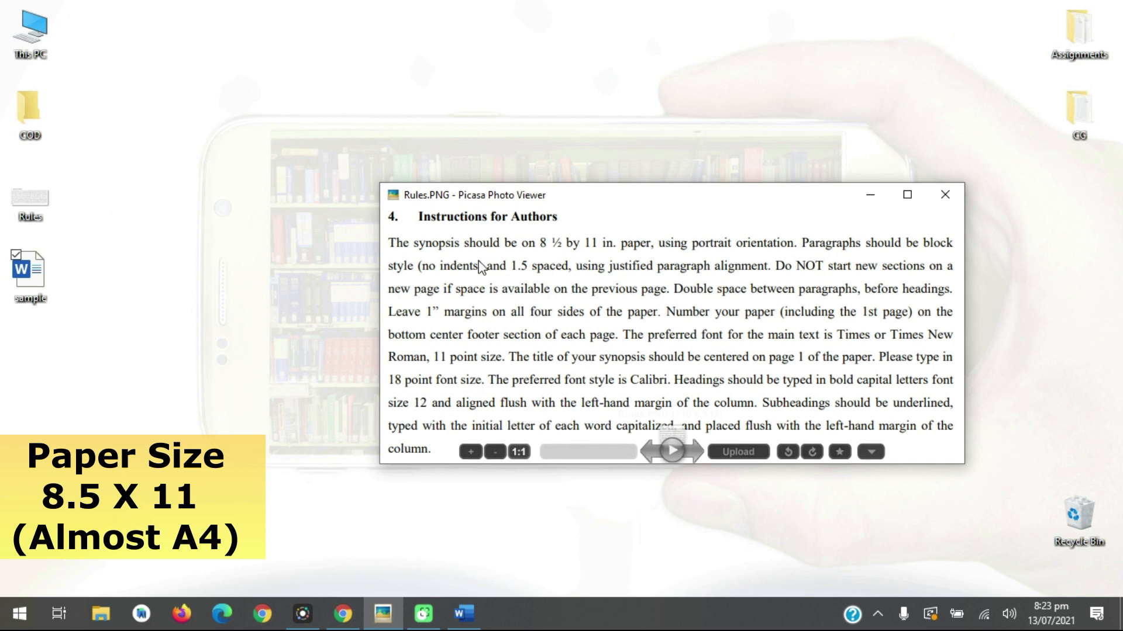
pyautogui.click(460, 622)
pyautogui.click(383, 614)
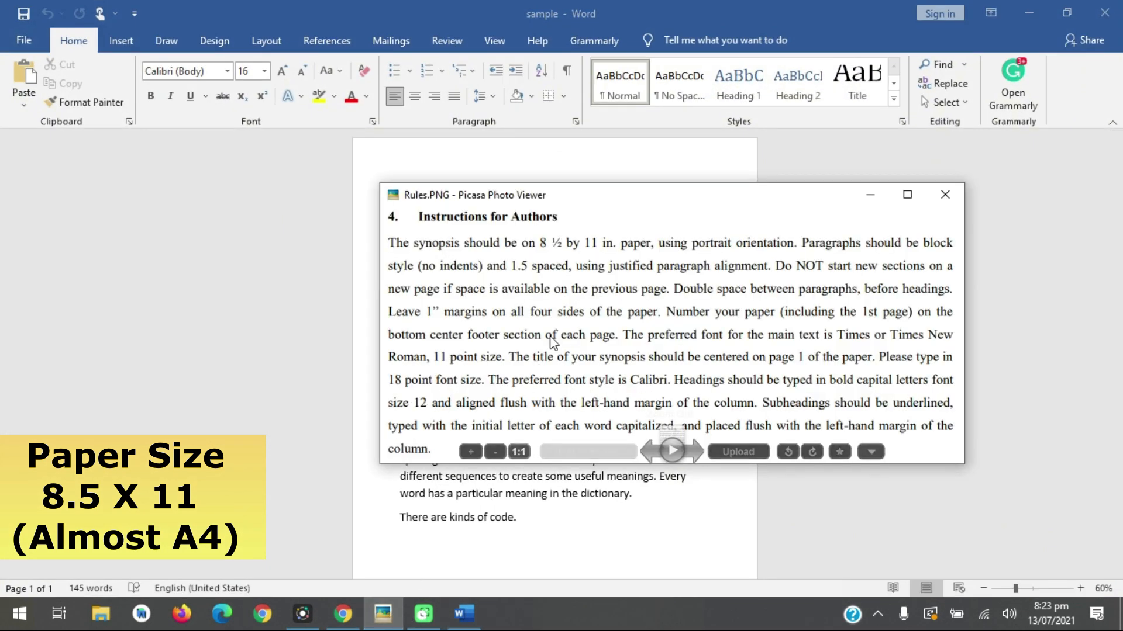
pyautogui.click(1035, 580)
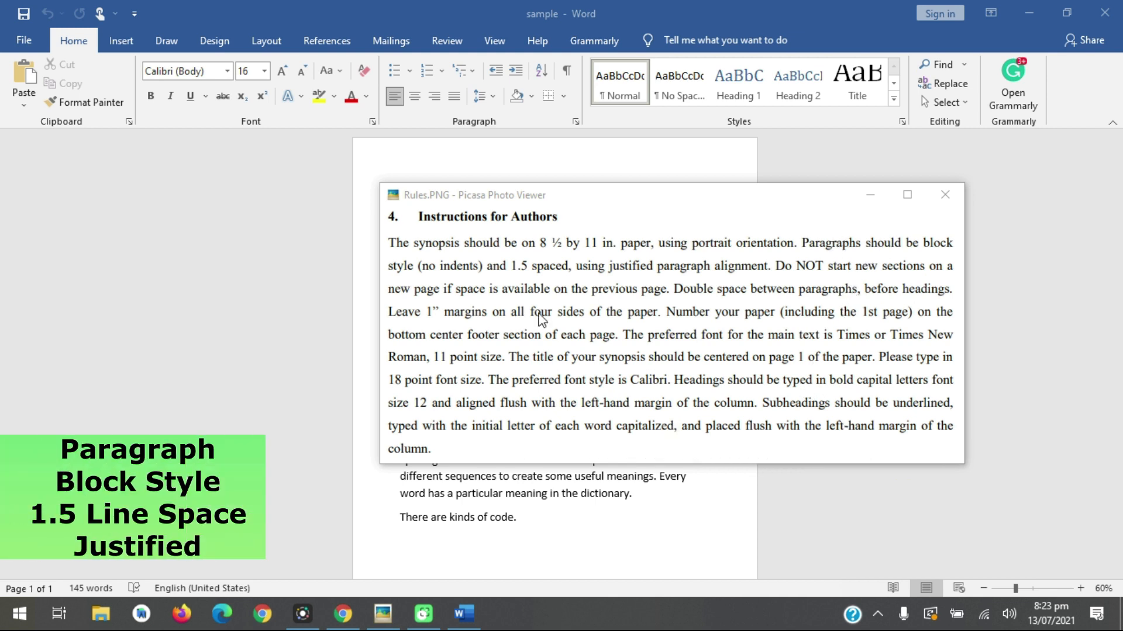
pyautogui.click(850, 193)
pyautogui.click(869, 195)
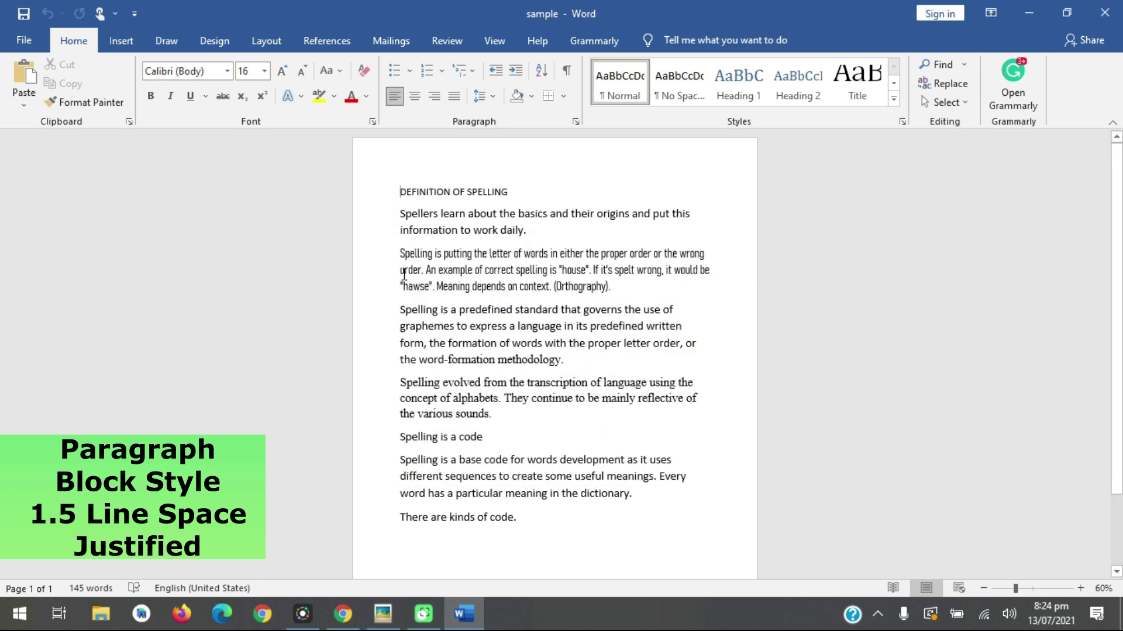
# Join the paragraph beginning "Spelling is a predefined standard" to the end of the preceding paragraph.
pyautogui.click(402, 310)
pyautogui.press('BackSpace')
# Format the merged paragraph, from "Spelling is putting" to "methodology.", with 1.5 line spacing and justified alignment.
pyautogui.moveTo(515, 351); pyautogui.dragTo(400, 254)
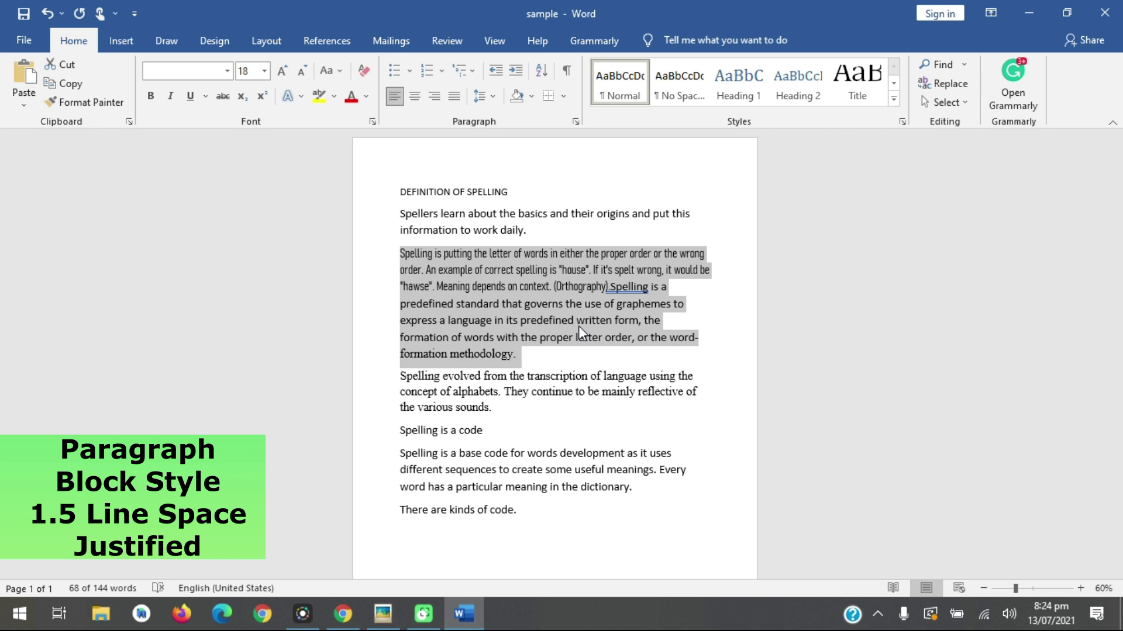
pyautogui.click(531, 356)
pyautogui.moveTo(521, 353); pyautogui.dragTo(402, 246)
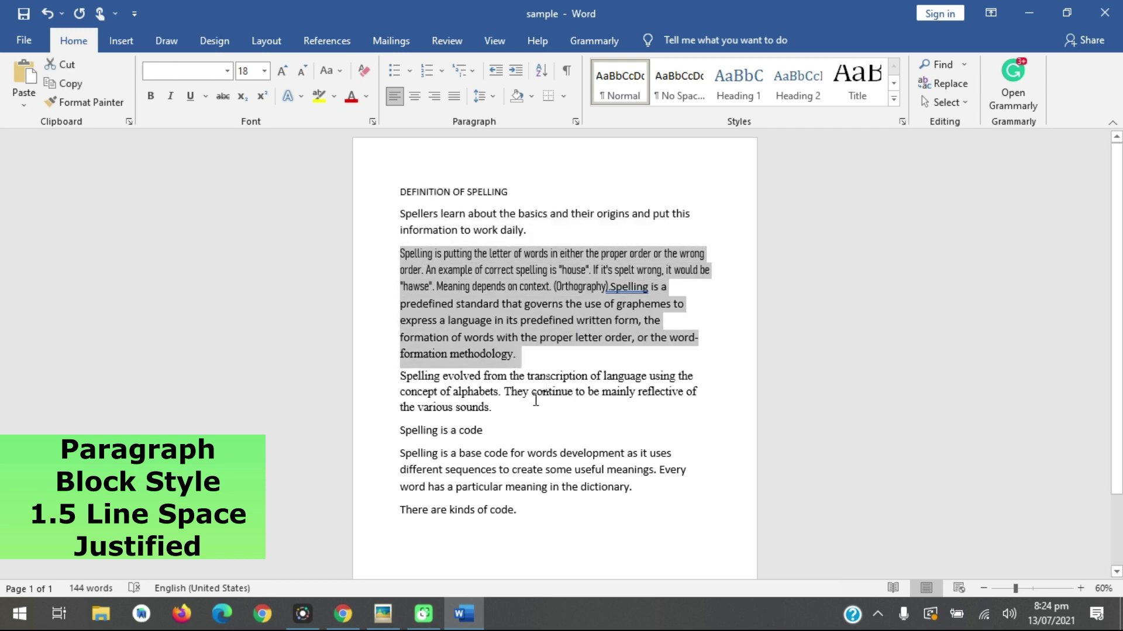
pyautogui.click(385, 614)
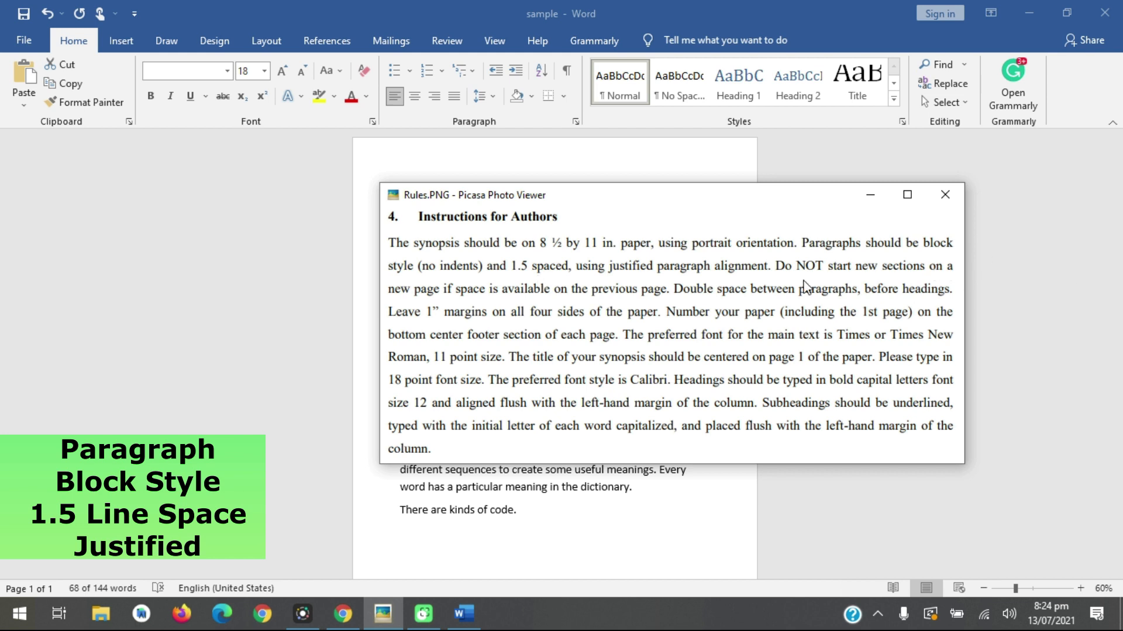
pyautogui.click(870, 195)
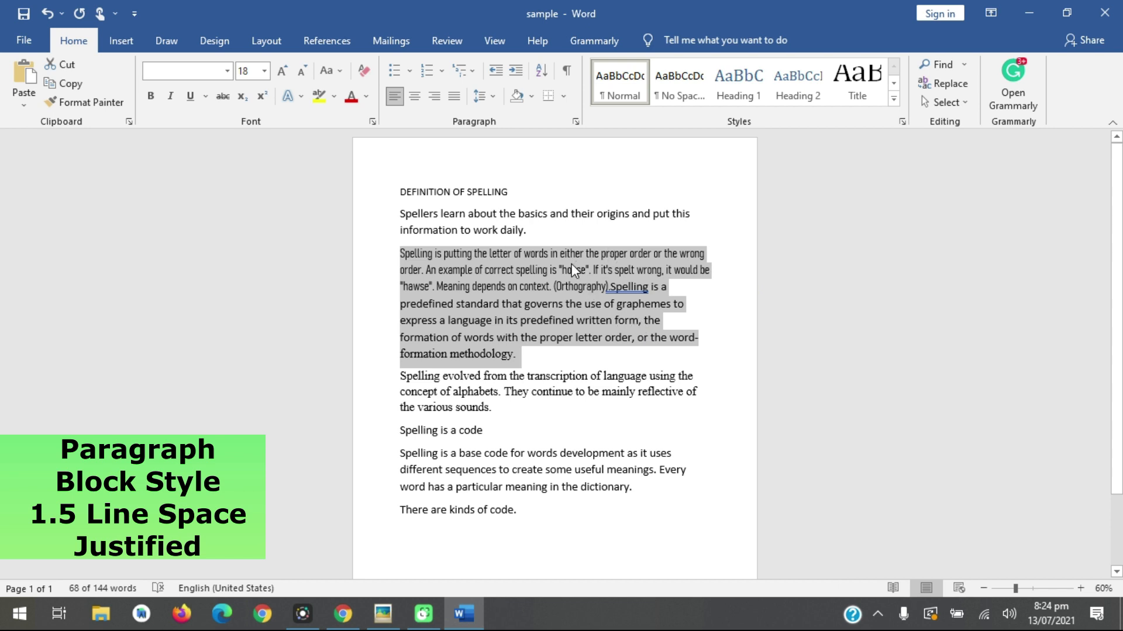
pyautogui.click(493, 100)
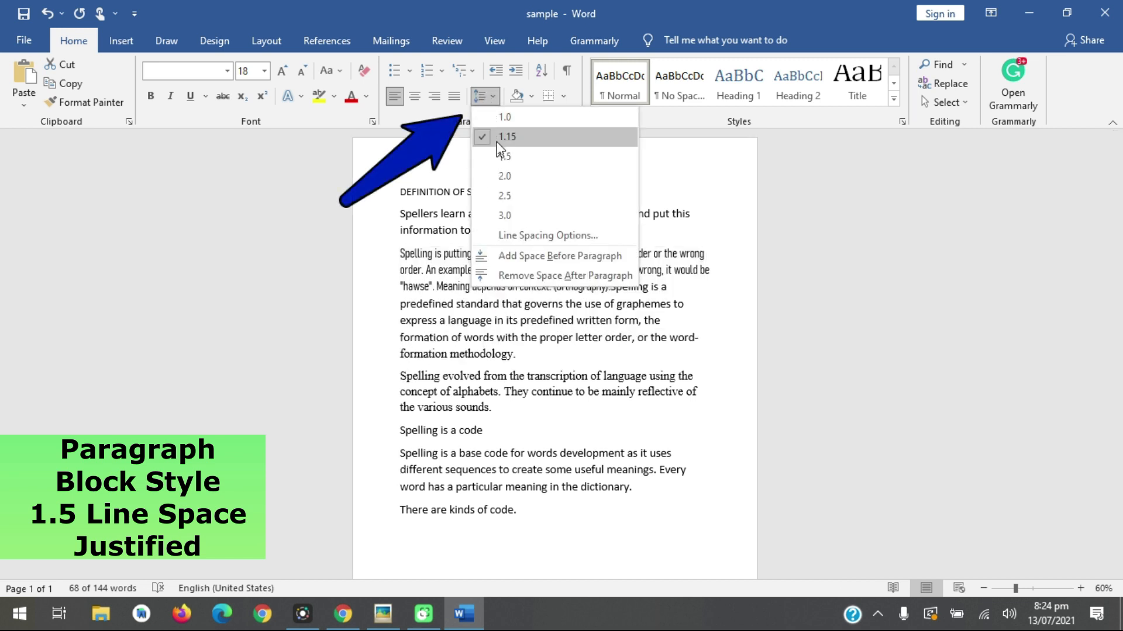
pyautogui.click(501, 156)
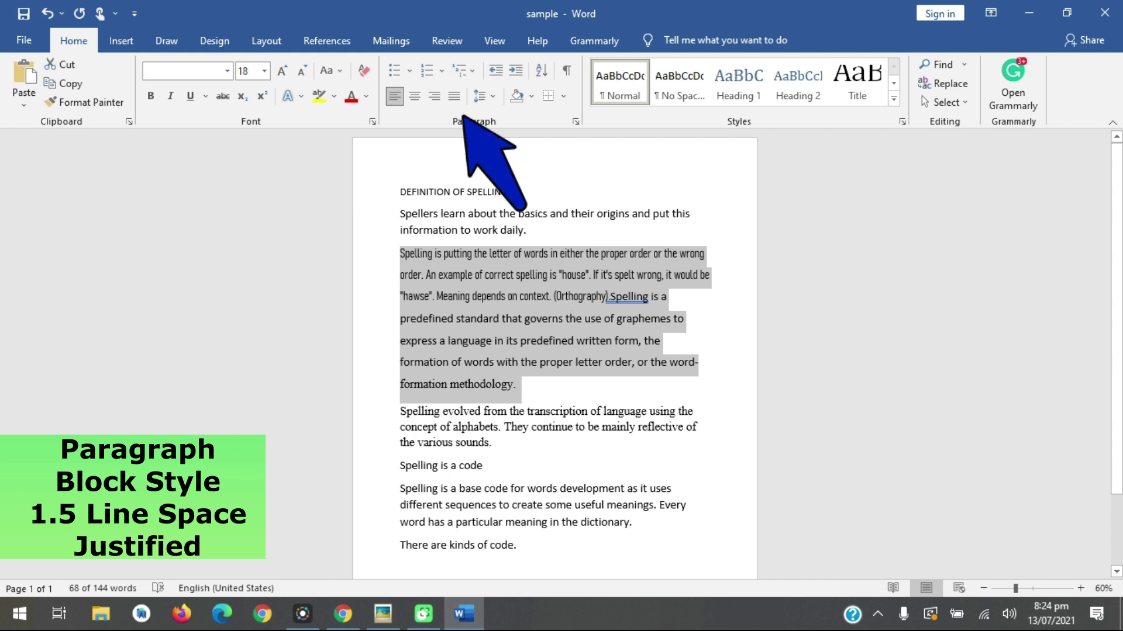
pyautogui.click(454, 96)
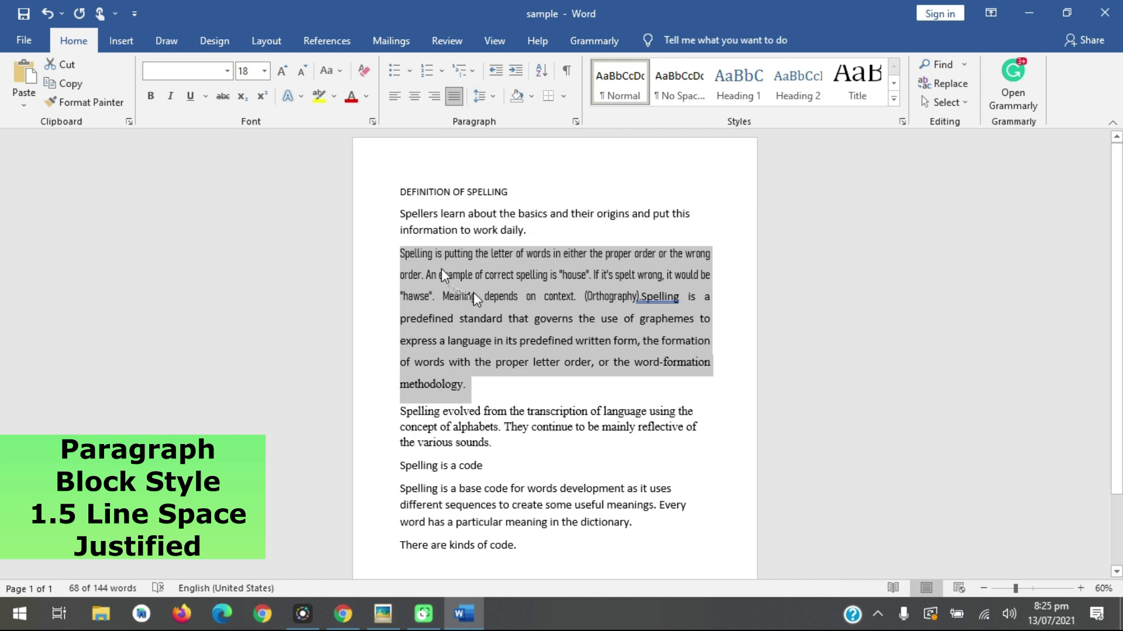
# Increase the left indent of the merged paragraph by one level and remove that indent again.
pyautogui.click(414, 254)
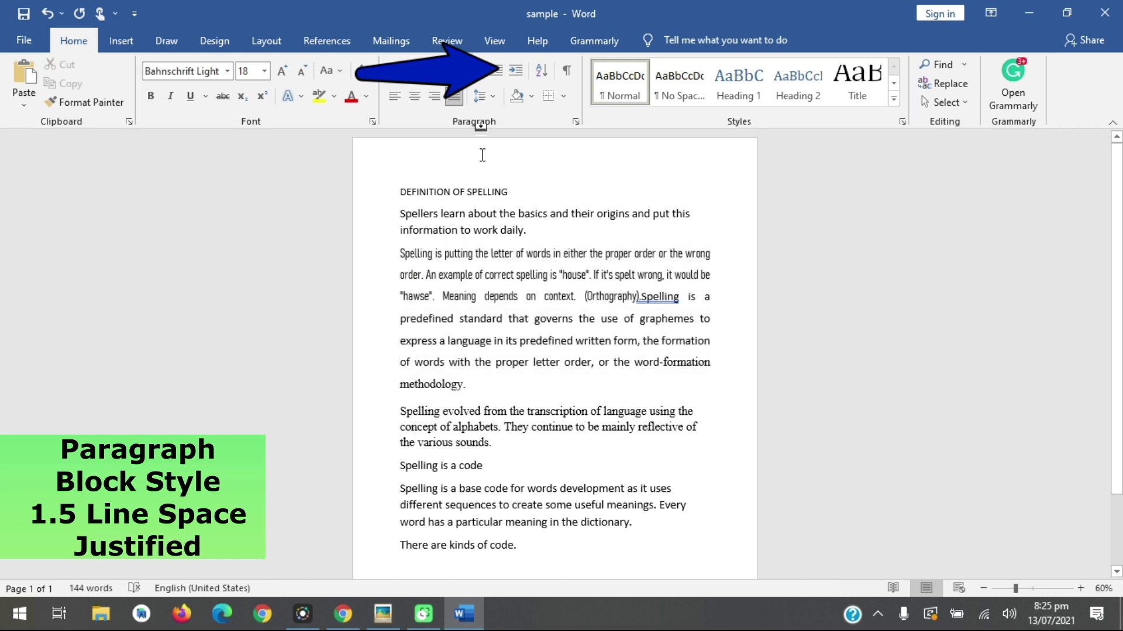
pyautogui.click(515, 73)
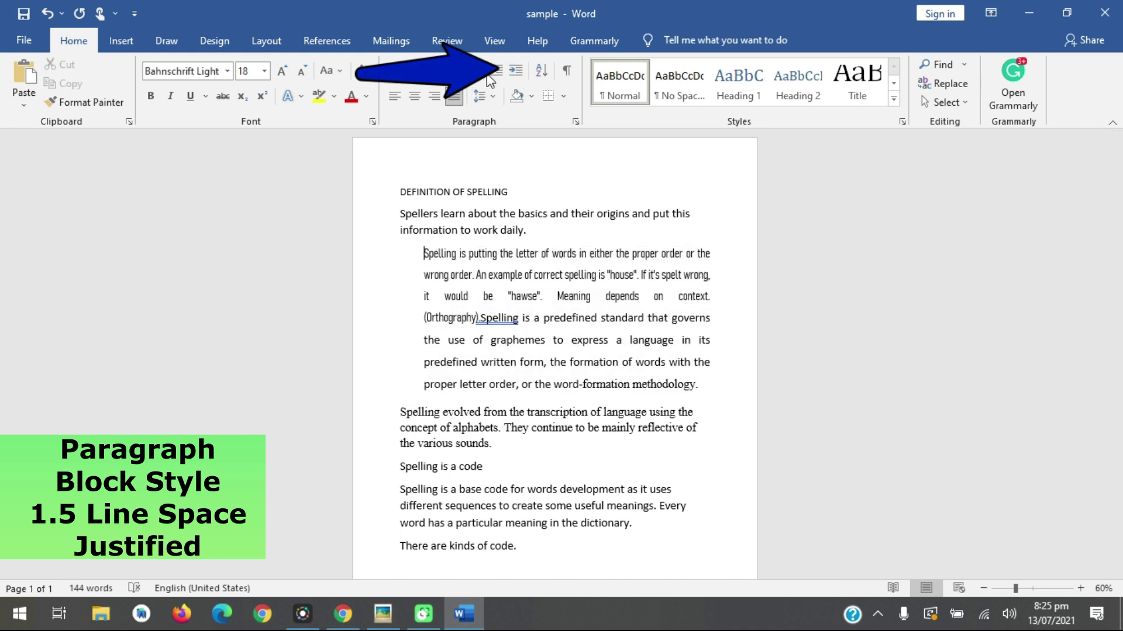
pyautogui.click(497, 74)
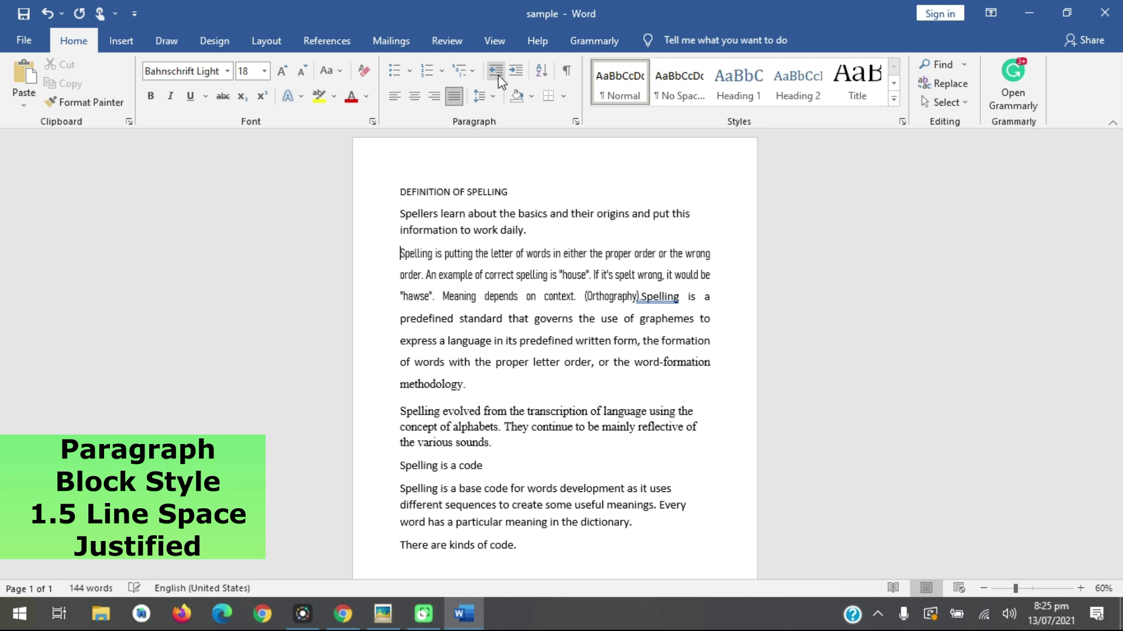
# Read the rule about starting new sections in Rules.PNG and highlight the document text that follows the justified paragraph.
pyautogui.moveTo(403, 252); pyautogui.dragTo(471, 389)
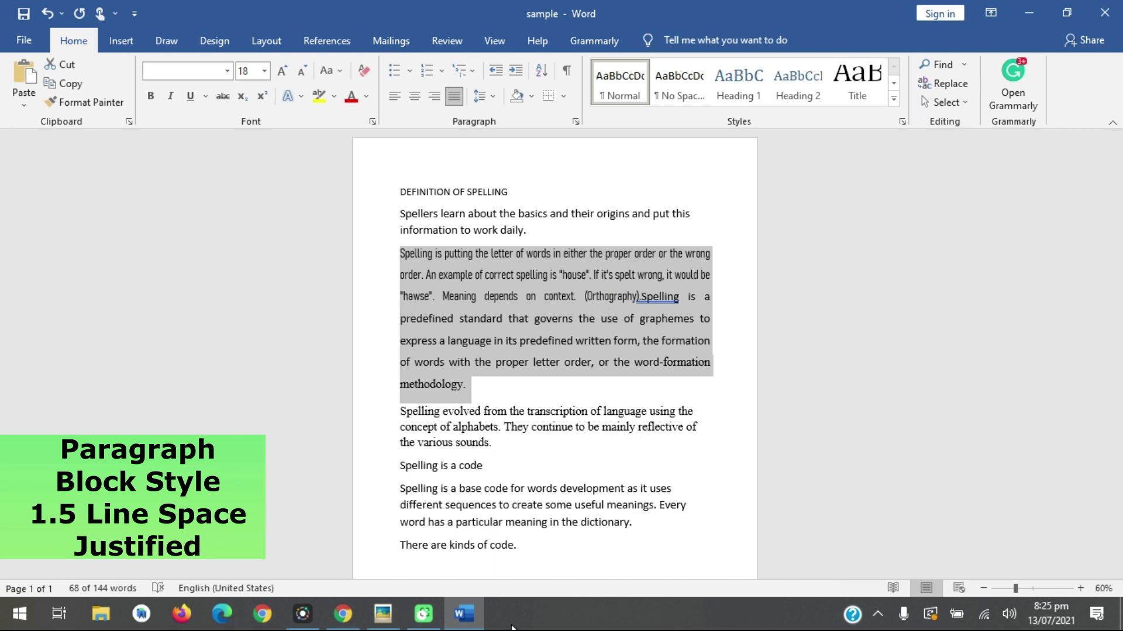
pyautogui.click(386, 616)
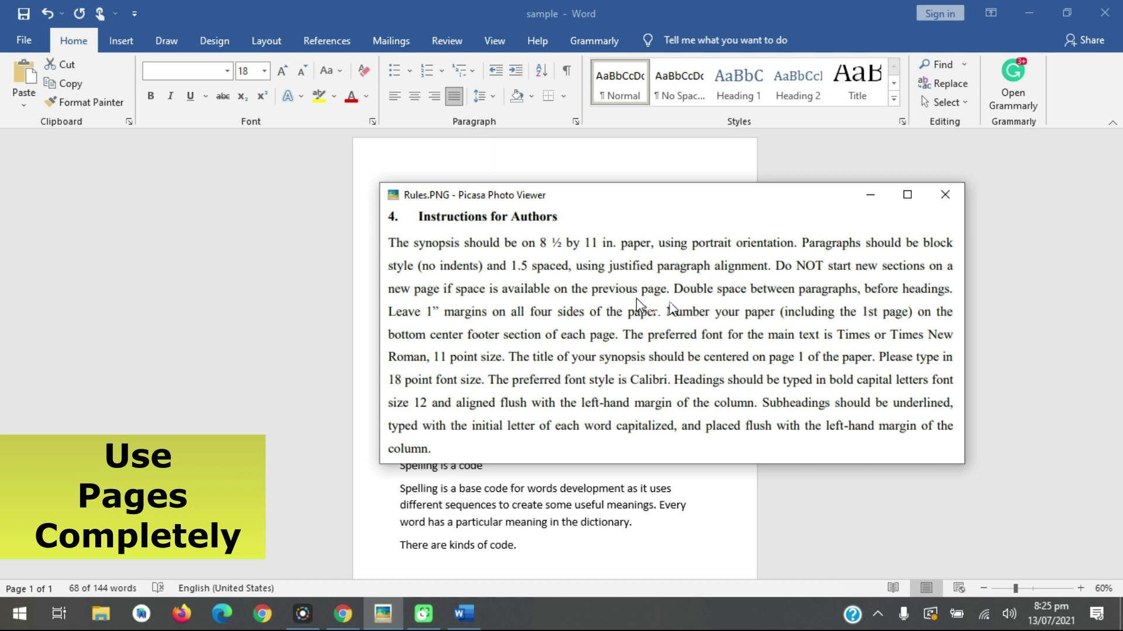
pyautogui.click(870, 195)
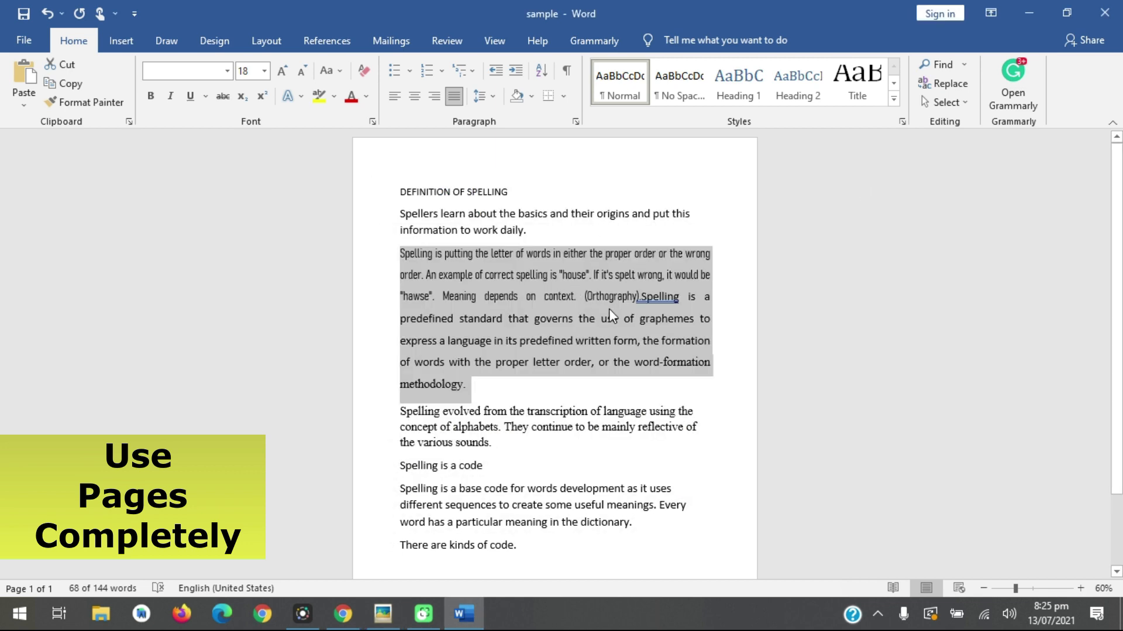
pyautogui.scroll(-1, 509, 350)
pyautogui.click(497, 356)
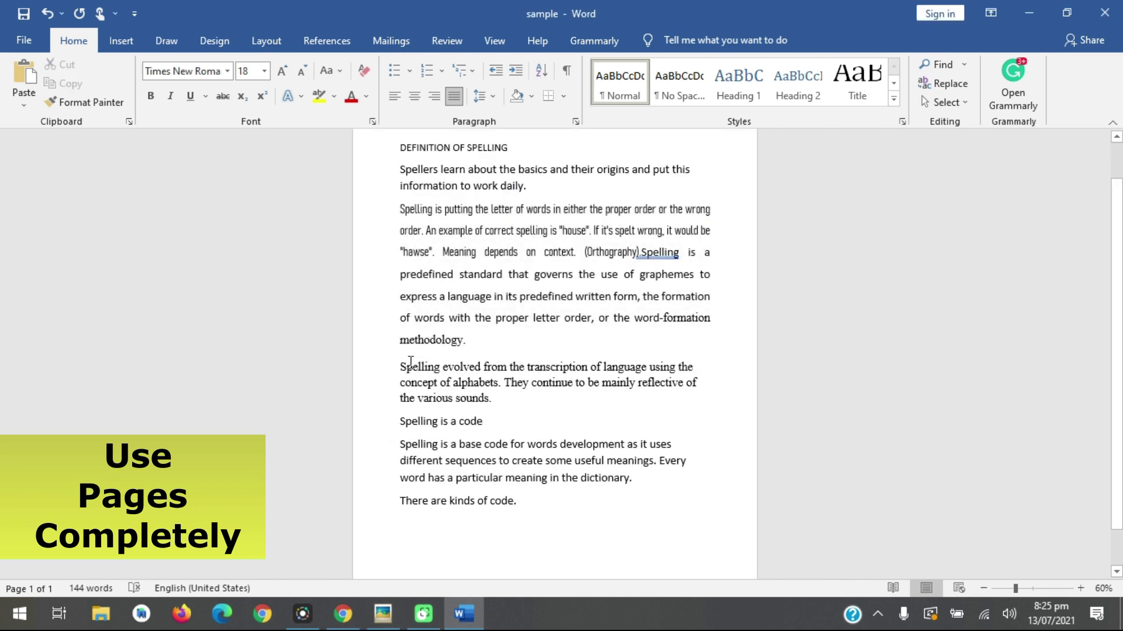
pyautogui.moveTo(376, 370); pyautogui.dragTo(563, 511)
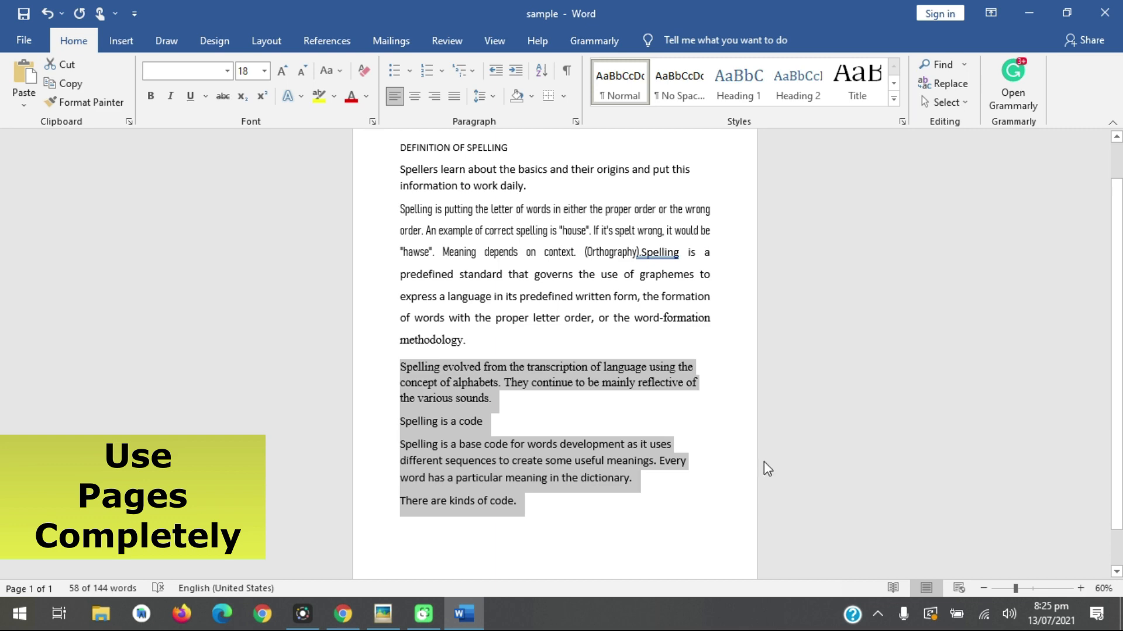
# Read the double-spacing rule in Rules.PNG and examine the gaps between the paragraphs and before the "Spelling is a code" heading.
pyautogui.click(383, 614)
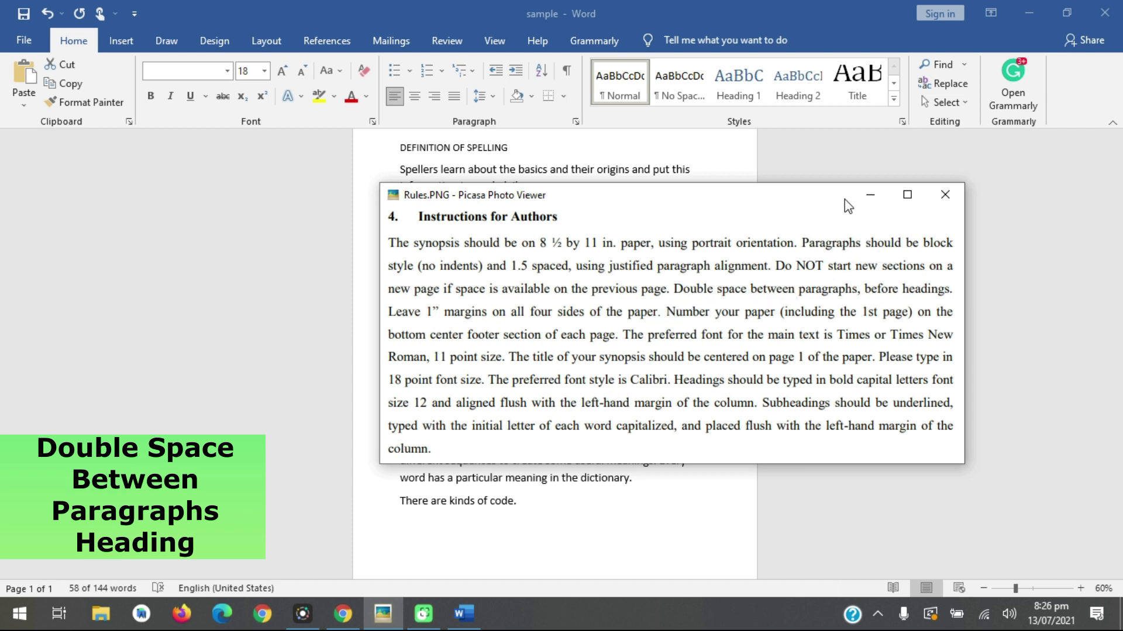
pyautogui.click(868, 196)
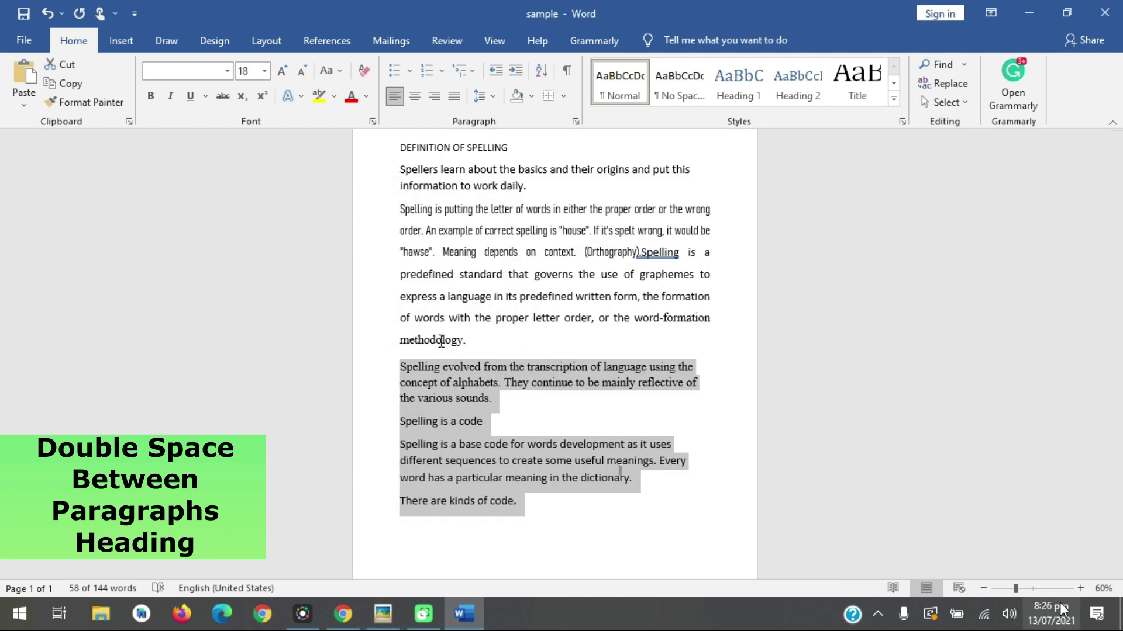
pyautogui.click(459, 367)
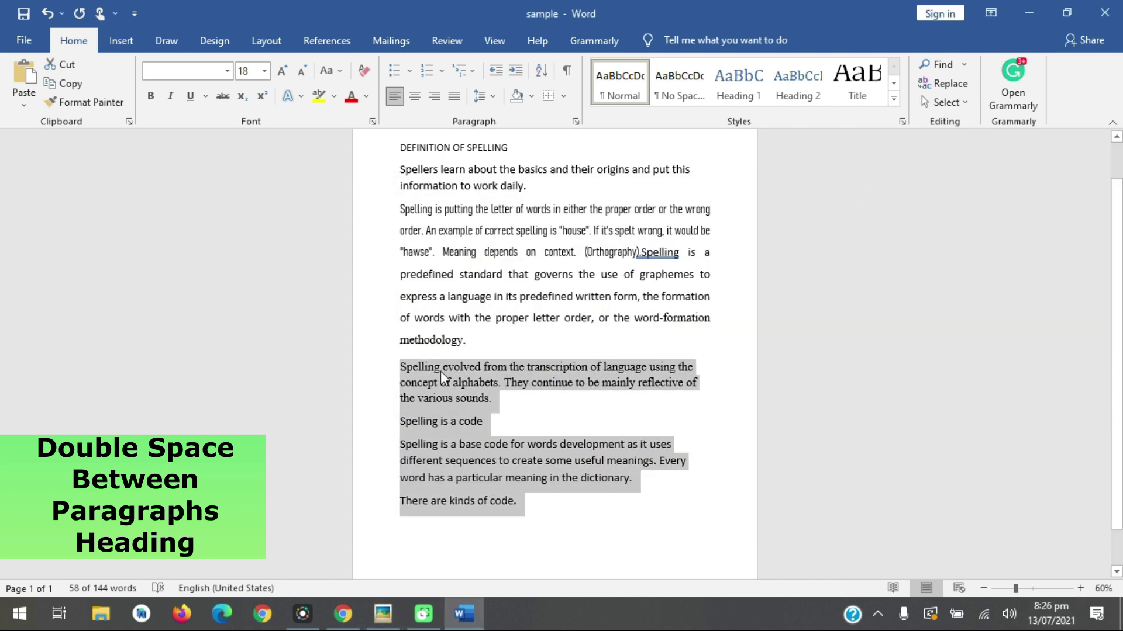
pyautogui.click(492, 416)
pyautogui.moveTo(476, 416); pyautogui.dragTo(401, 418)
pyautogui.click(516, 408)
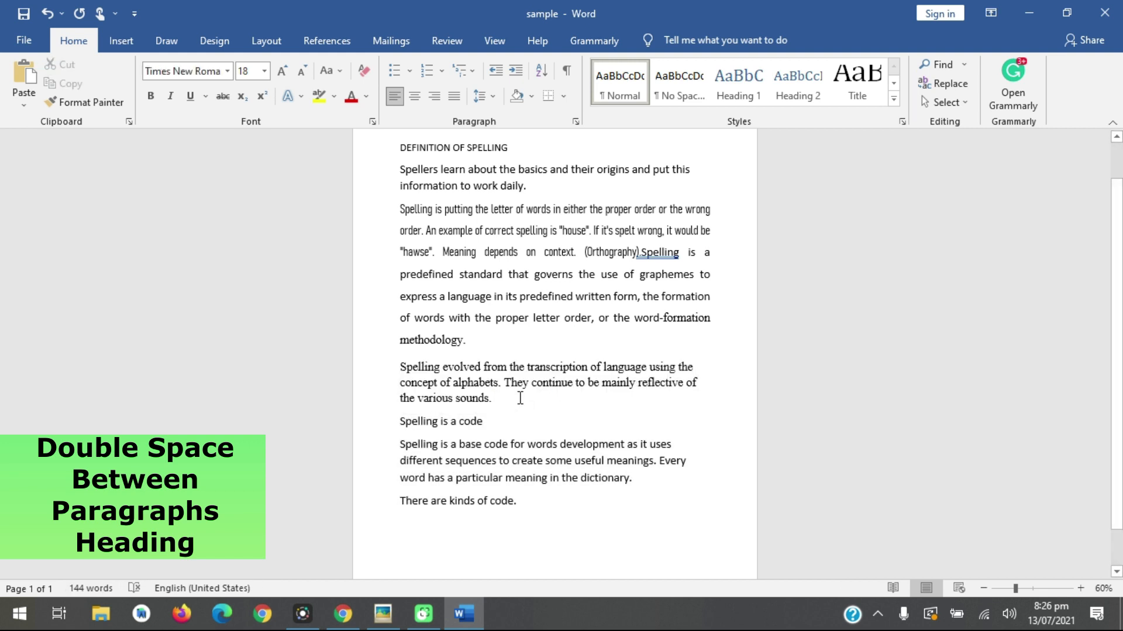
pyautogui.moveTo(496, 423); pyautogui.dragTo(380, 433)
pyautogui.moveTo(496, 398); pyautogui.dragTo(400, 367)
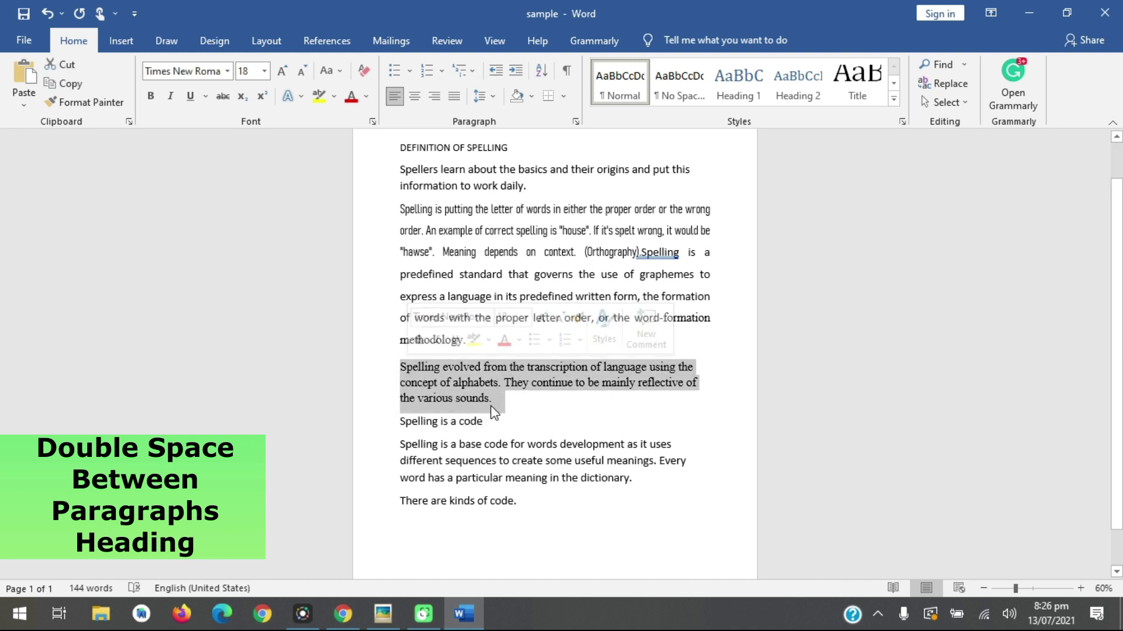
pyautogui.click(487, 401)
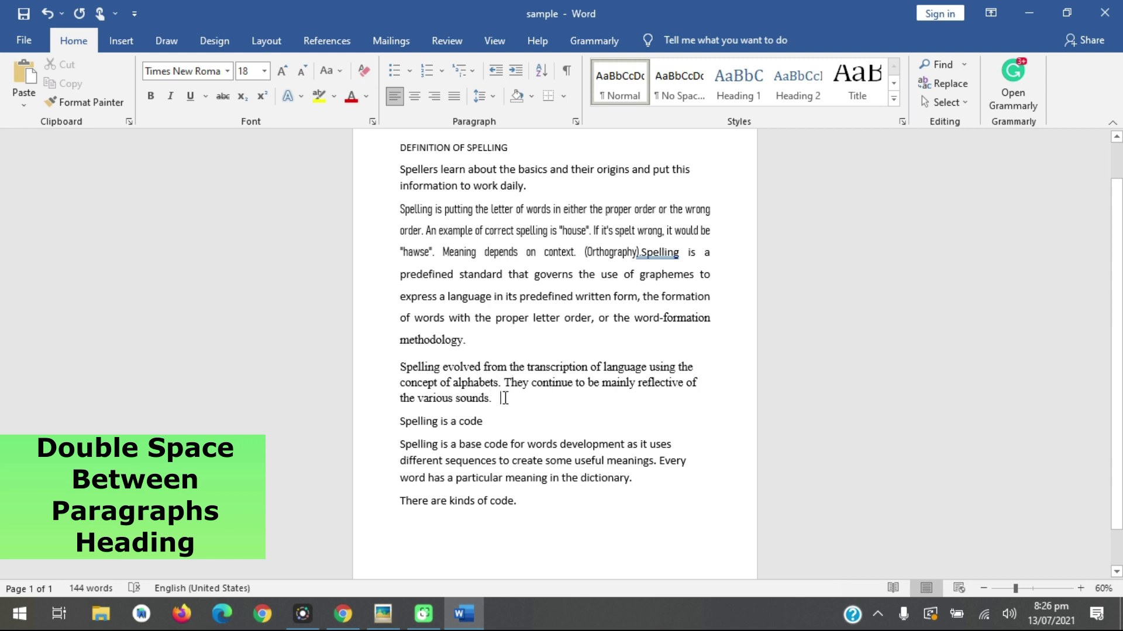
pyautogui.tripleClick(488, 335)
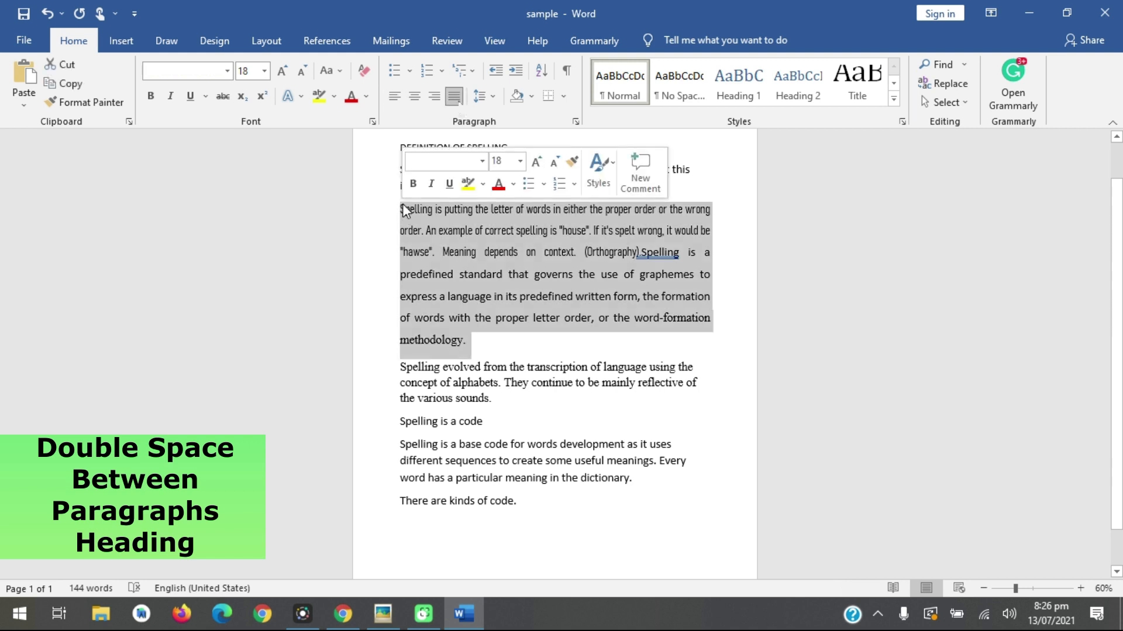
pyautogui.click(506, 341)
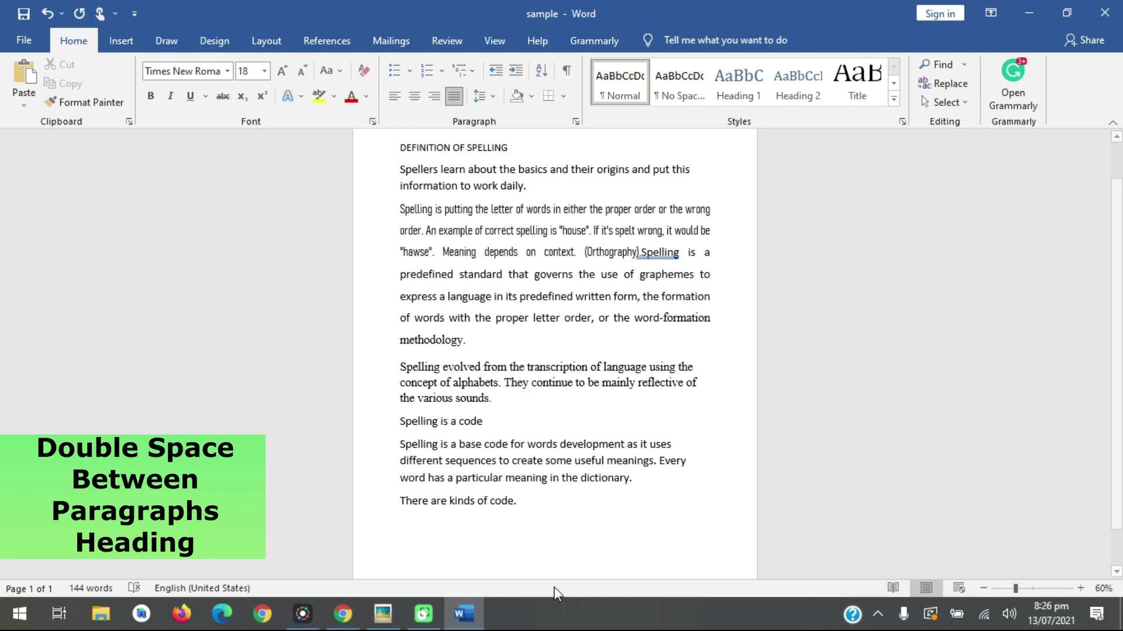
# Check the page margin requirement in Rules.PNG and return to the Word document.
pyautogui.click(393, 625)
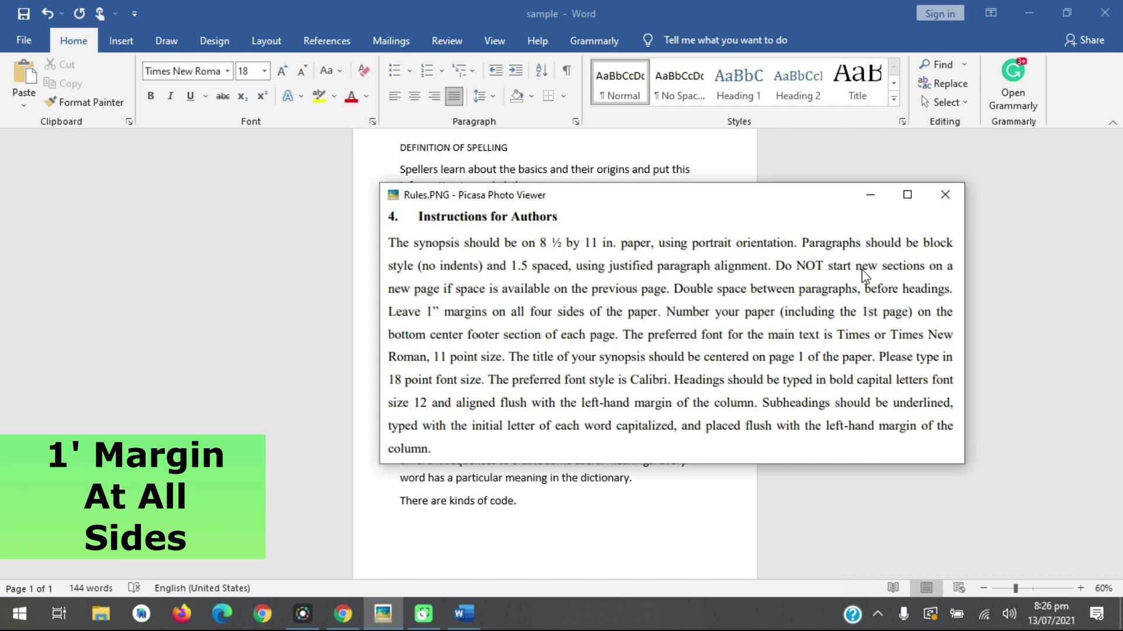
pyautogui.click(870, 194)
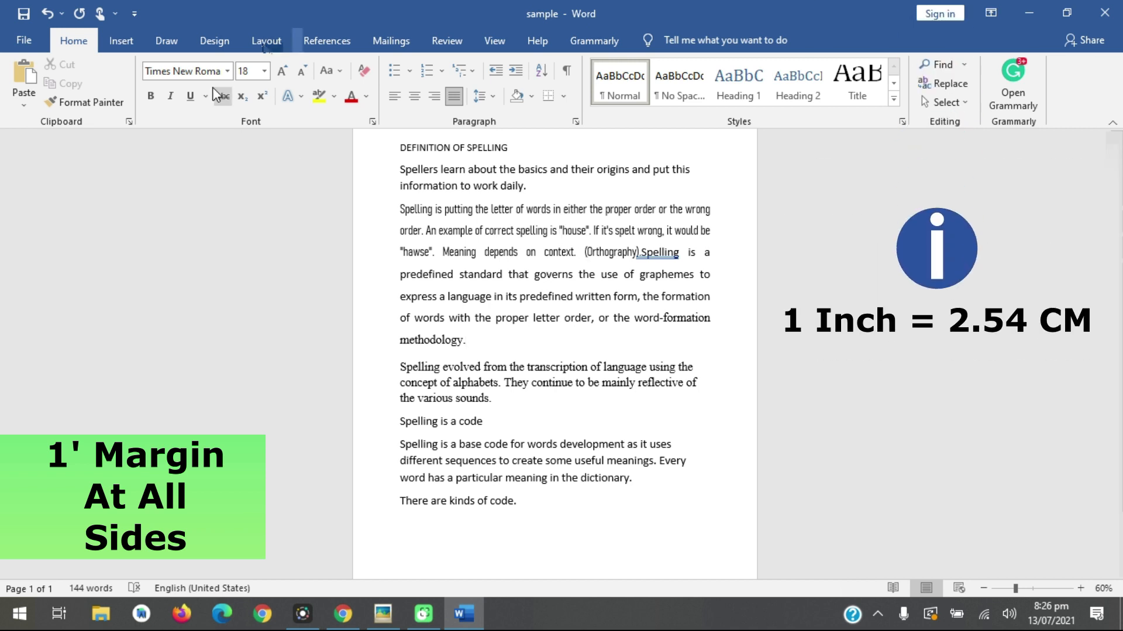
# Review the preset page margins for one that gives 2.54 cm on all four sides.
pyautogui.click(266, 42)
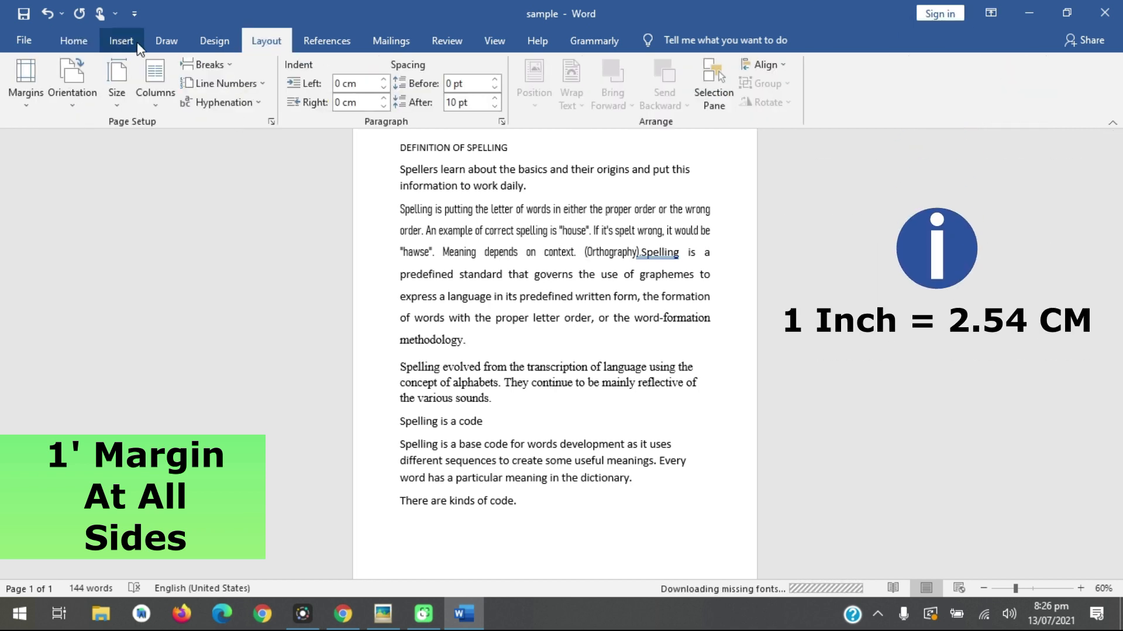
pyautogui.click(37, 101)
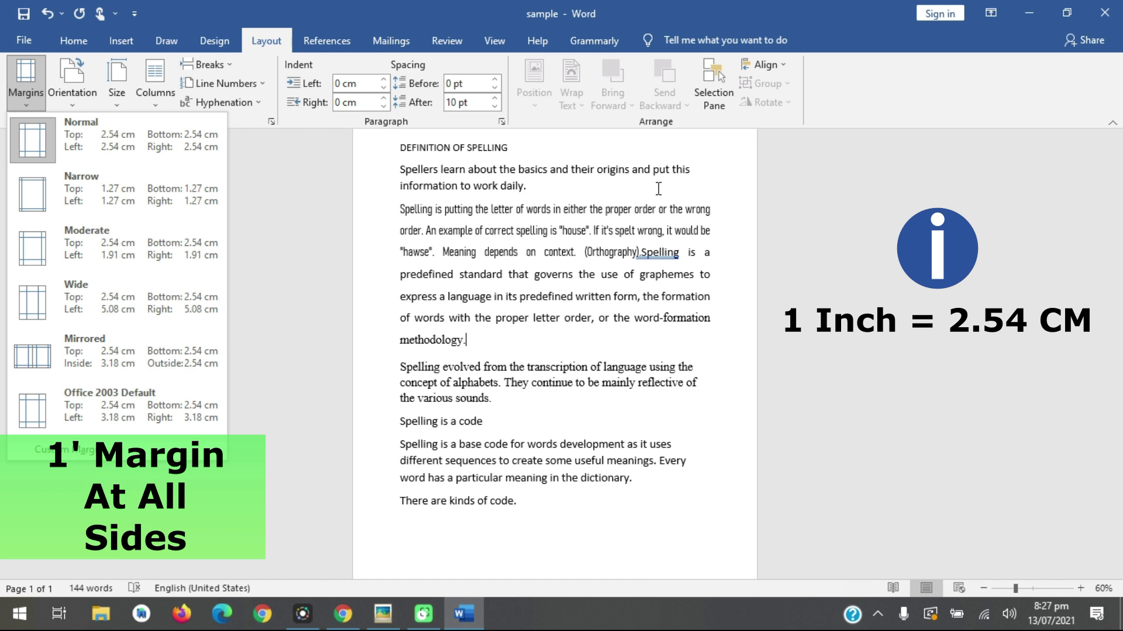
pyautogui.click(649, 10)
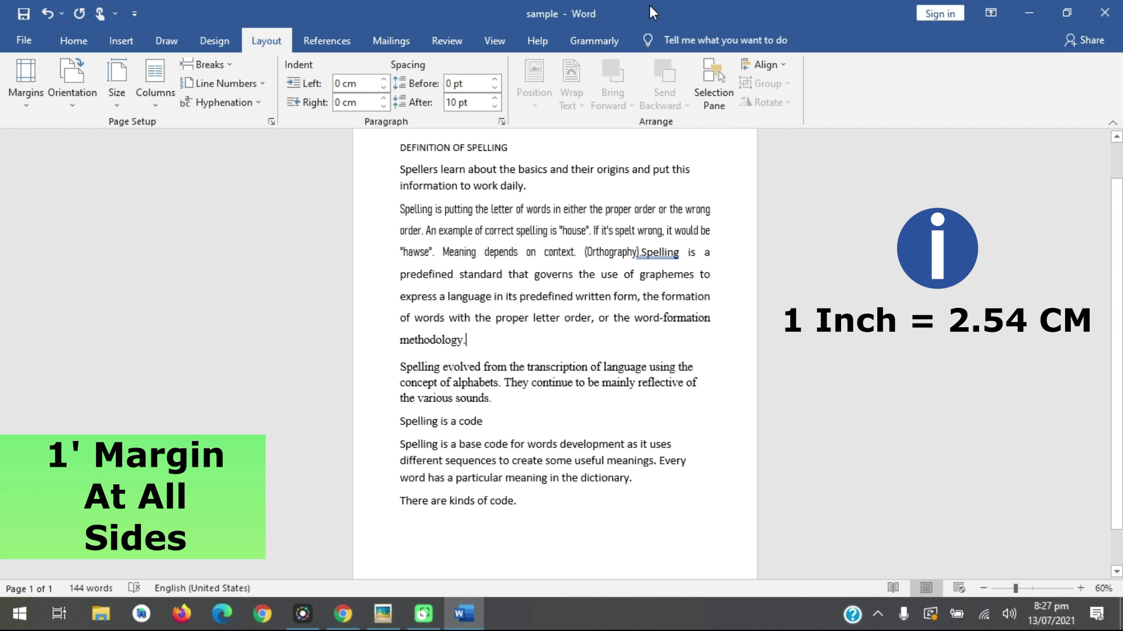
# Increase the left indent of the justified paragraph under the opening text to 1.5 cm.
pyautogui.moveTo(402, 155); pyautogui.dragTo(413, 319)
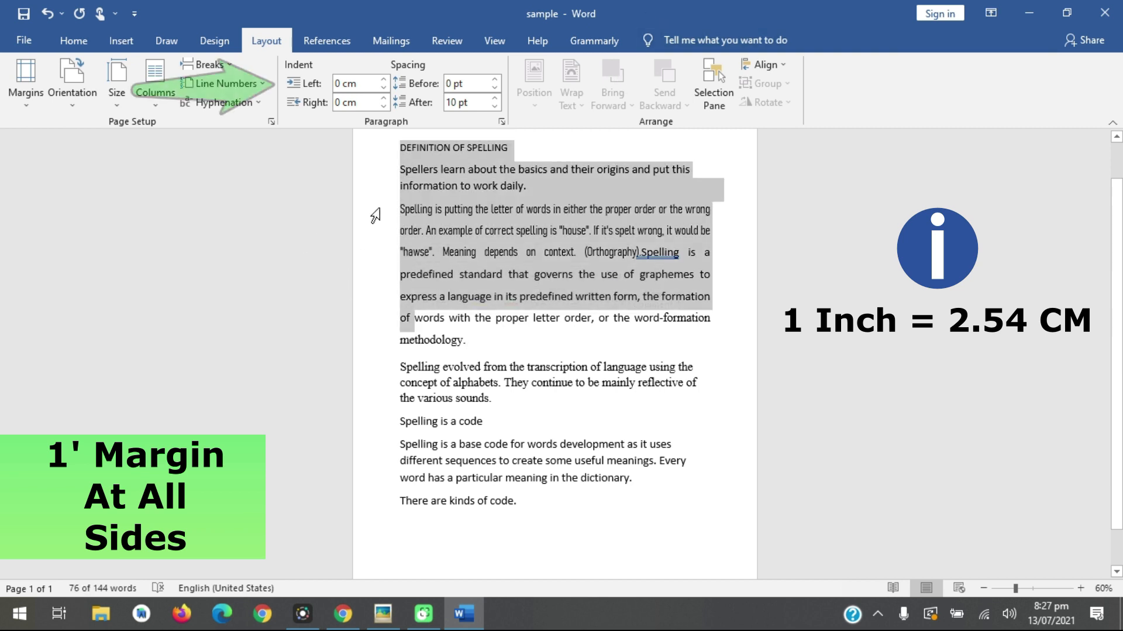
pyautogui.click(398, 154)
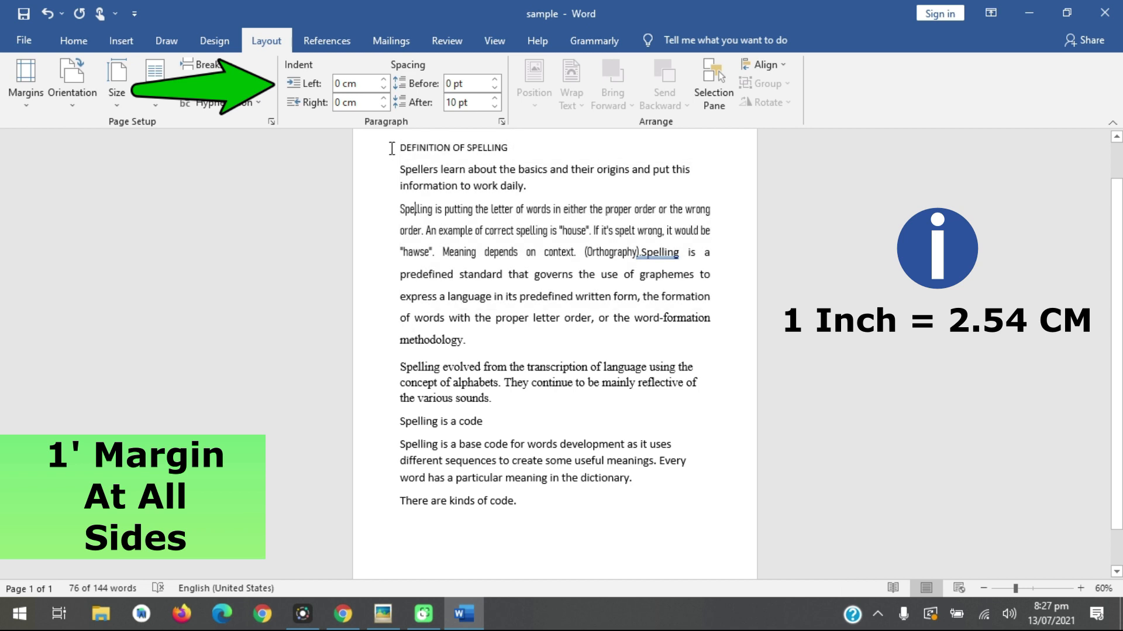
pyautogui.click(383, 79)
pyautogui.click(383, 80)
pyautogui.click(383, 79)
pyautogui.click(383, 80)
pyautogui.click(383, 80)
pyautogui.click(383, 81)
pyautogui.click(384, 80)
pyautogui.click(384, 88)
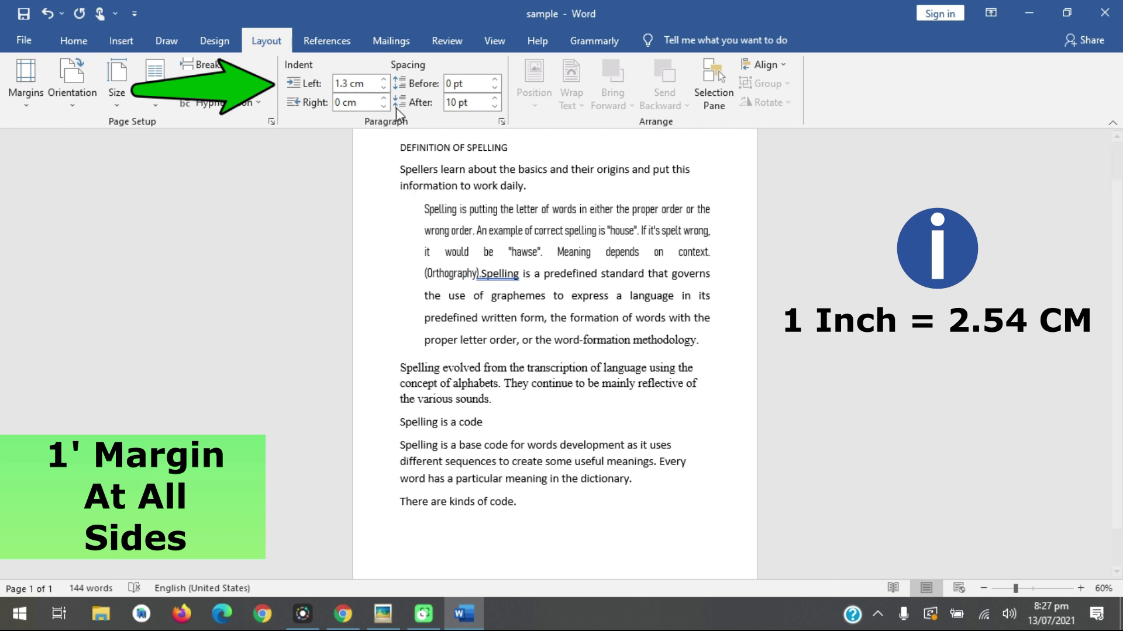
pyautogui.click(384, 80)
pyautogui.click(383, 79)
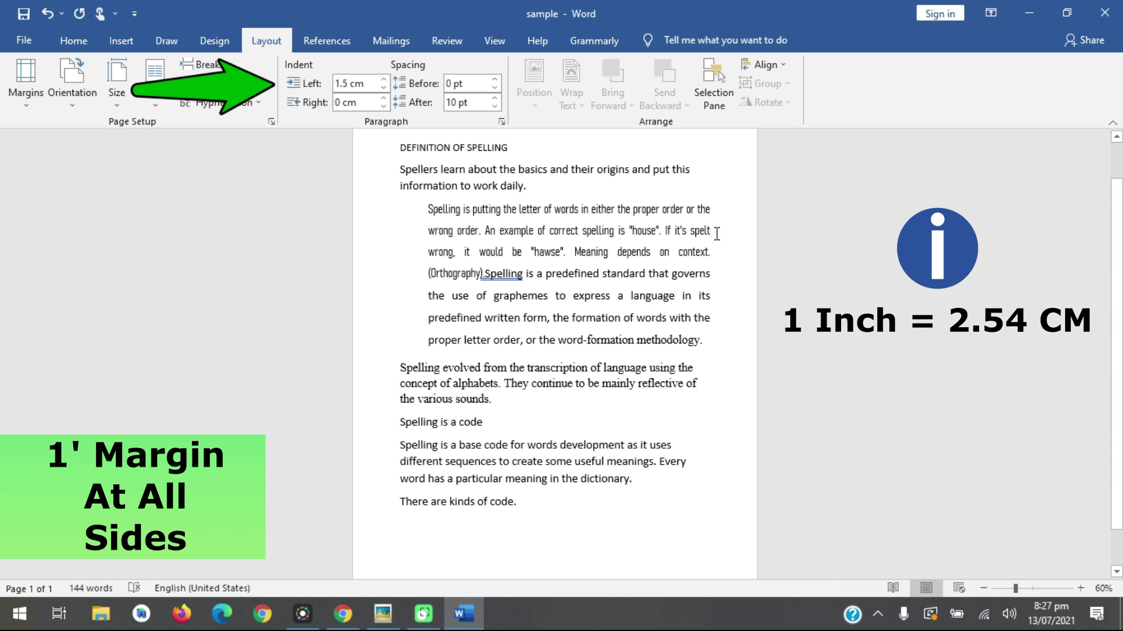
# Bring the left indent of the justified paragraph back to 0 cm.
pyautogui.click(383, 90)
pyautogui.click(382, 90)
pyautogui.click(382, 91)
pyautogui.click(382, 90)
pyautogui.click(382, 90)
pyautogui.click(383, 90)
pyautogui.click(382, 90)
pyautogui.click(382, 90)
pyautogui.click(383, 90)
pyautogui.click(383, 90)
pyautogui.click(383, 90)
pyautogui.click(382, 90)
pyautogui.click(382, 90)
pyautogui.click(382, 90)
pyautogui.click(382, 90)
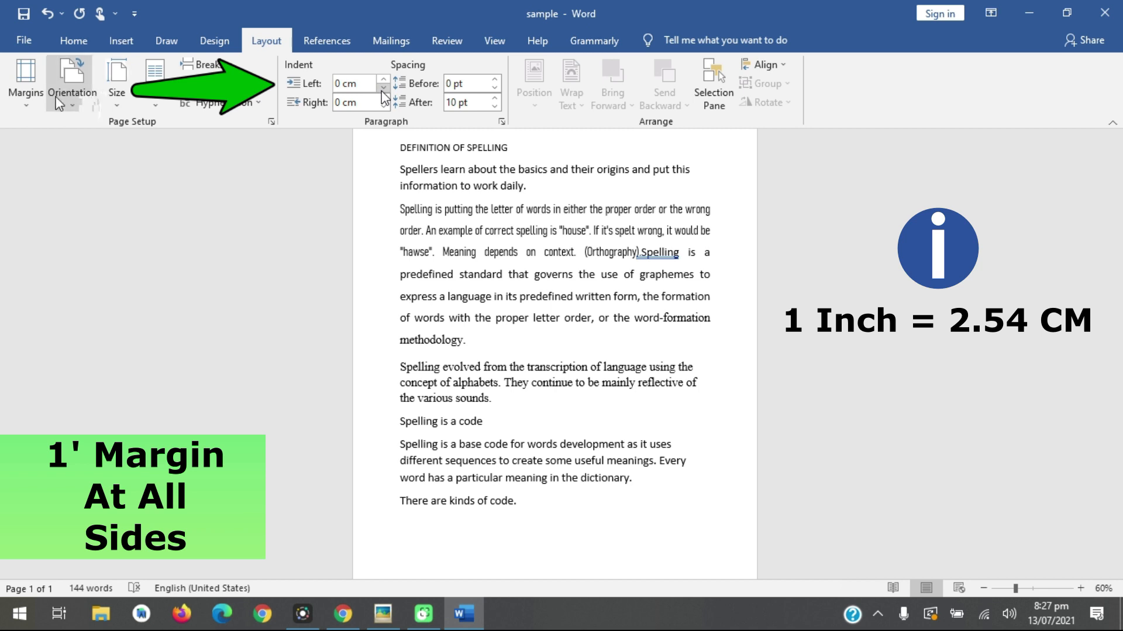
# Check the custom margin settings in Page Setup and leave them without making changes.
pyautogui.click(25, 79)
pyautogui.click(107, 457)
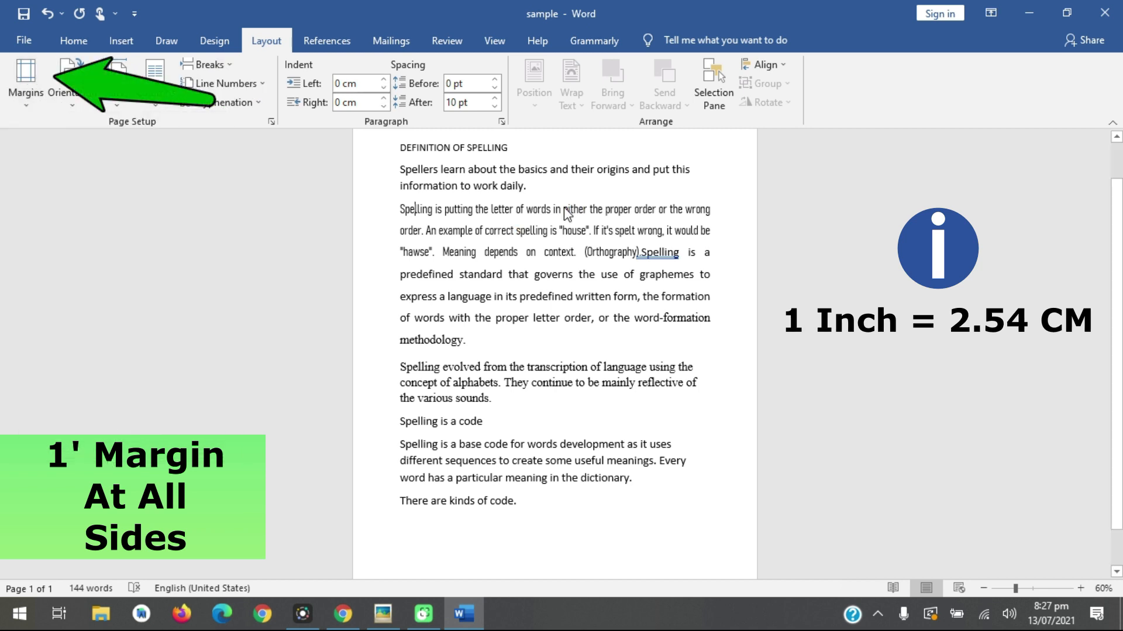
pyautogui.moveTo(542, 83); pyautogui.dragTo(579, 138)
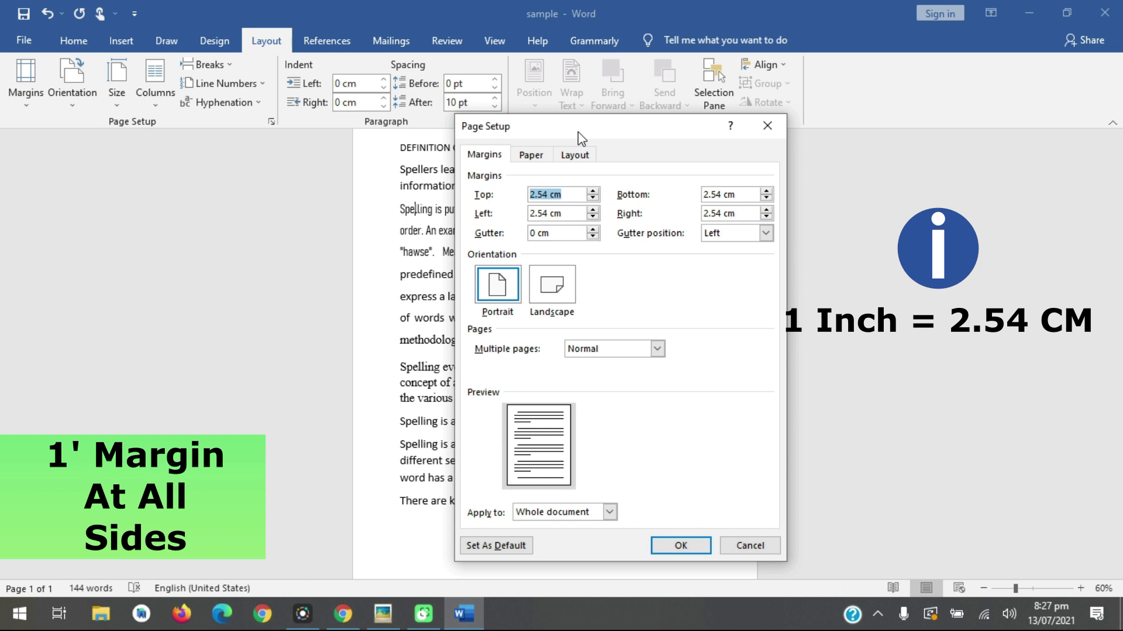
pyautogui.click(749, 545)
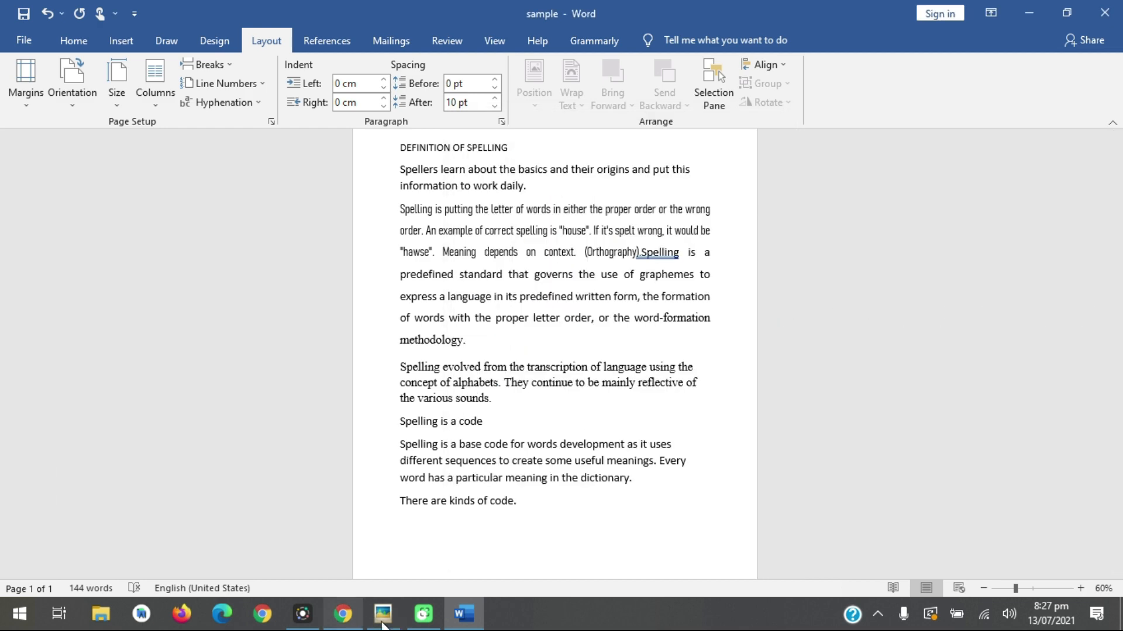
# Check the page numbering rule in Rules.PNG and add a centered Plain Number 2 page number at the bottom of the page.
pyautogui.click(382, 623)
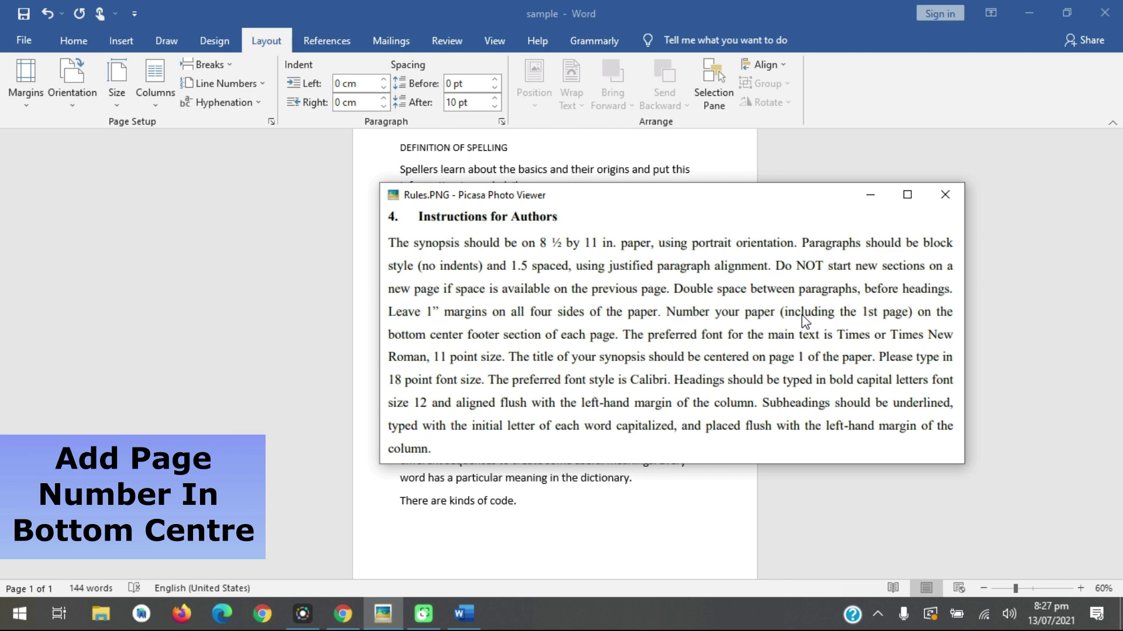
pyautogui.click(869, 194)
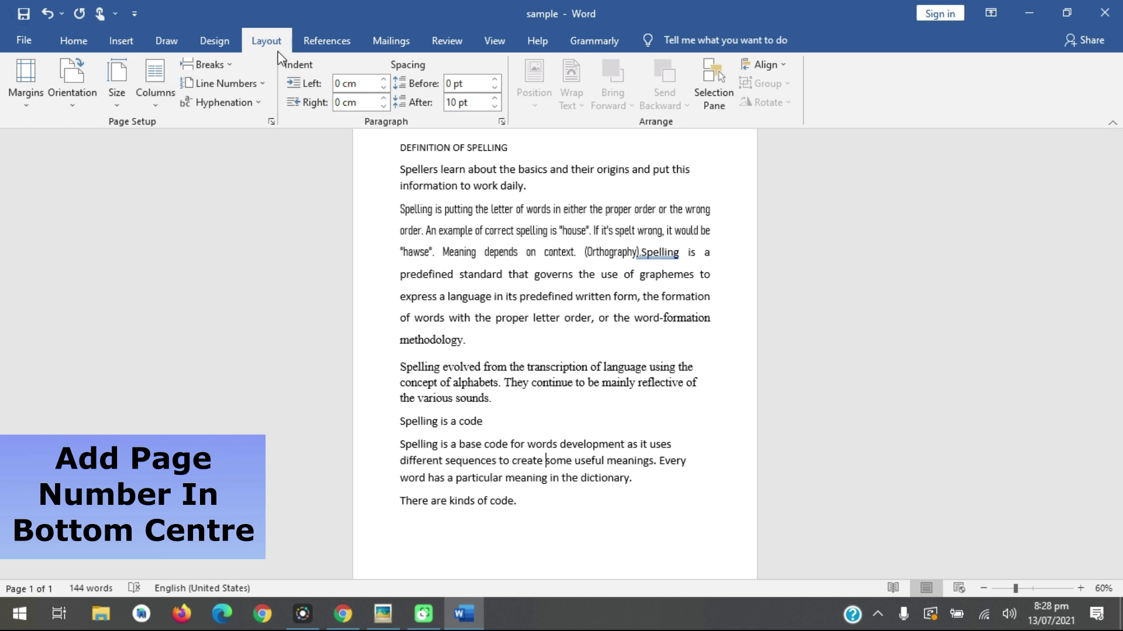
pyautogui.click(216, 42)
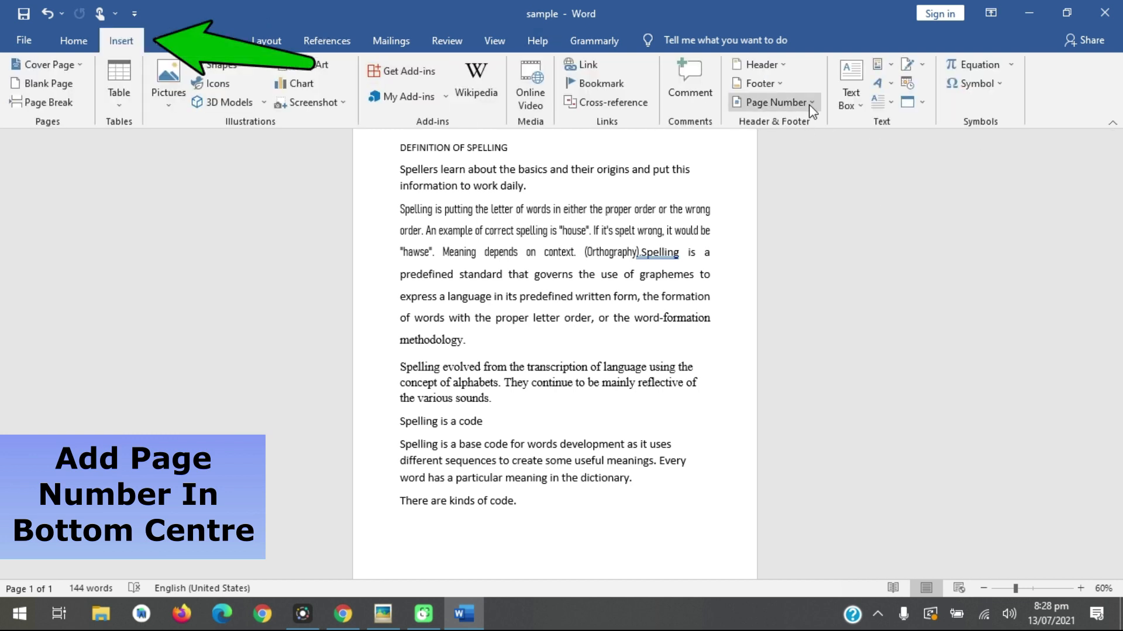
pyautogui.click(810, 106)
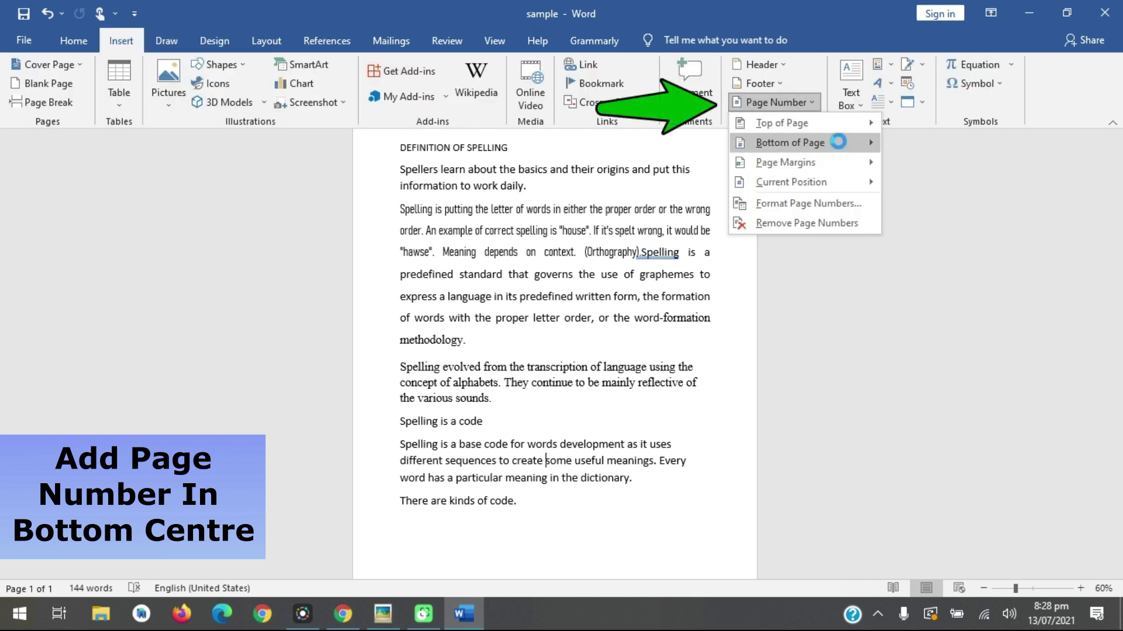
pyautogui.moveTo(838, 142)
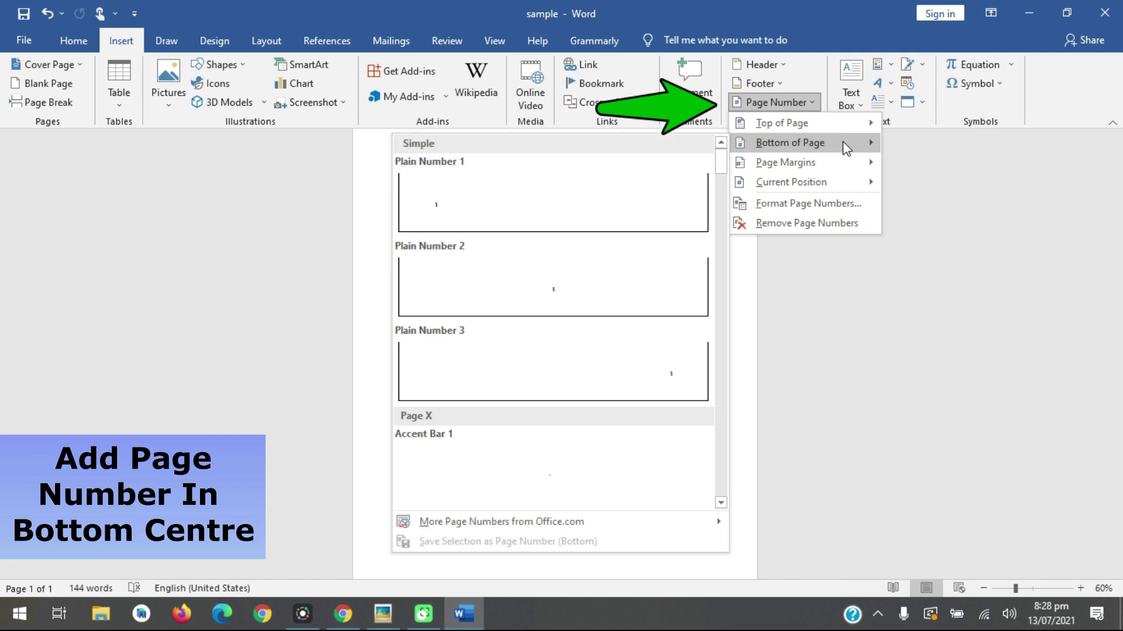
pyautogui.click(599, 289)
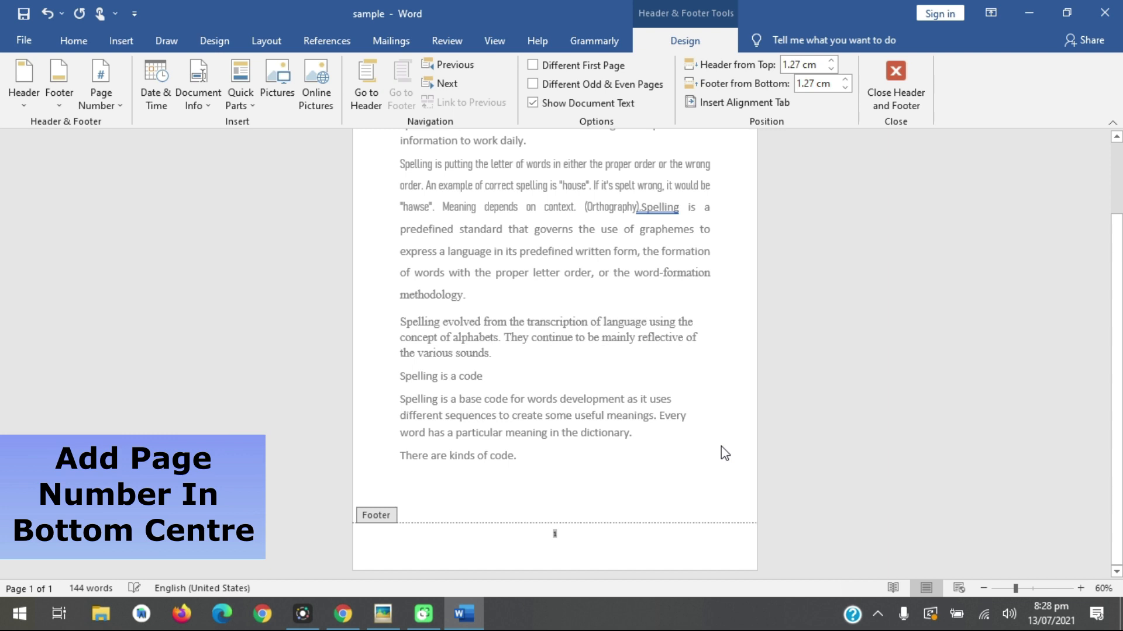
pyautogui.doubleClick(679, 473)
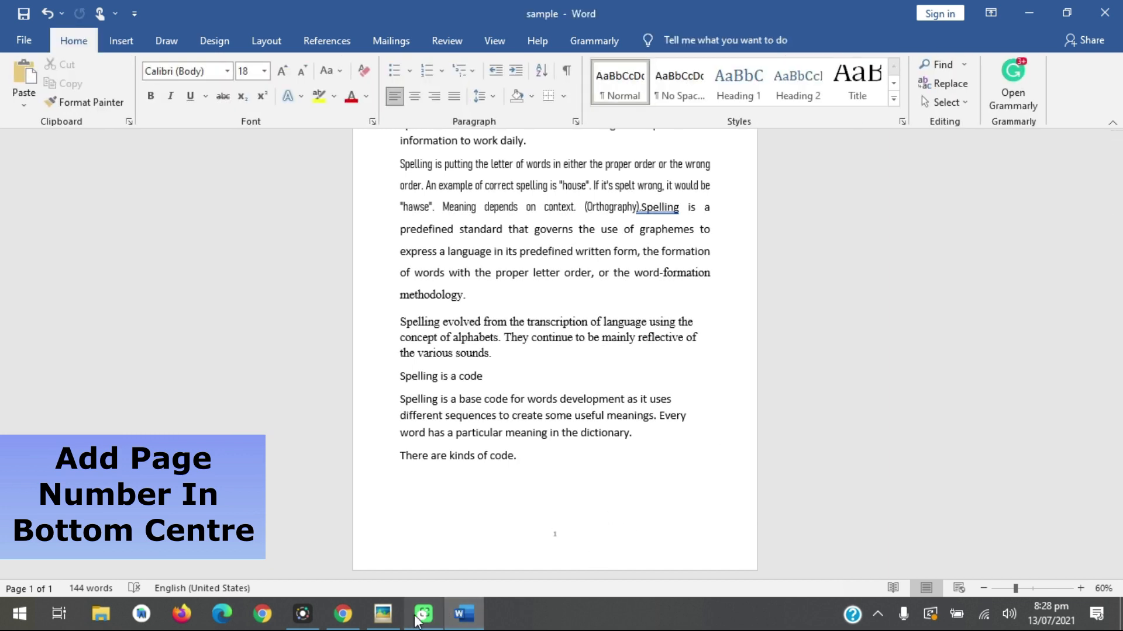
# Read the main text font rule in Rules.PNG and examine the fonts used in the document's paragraphs and headings.
pyautogui.hotkey('alt', 'Tab')
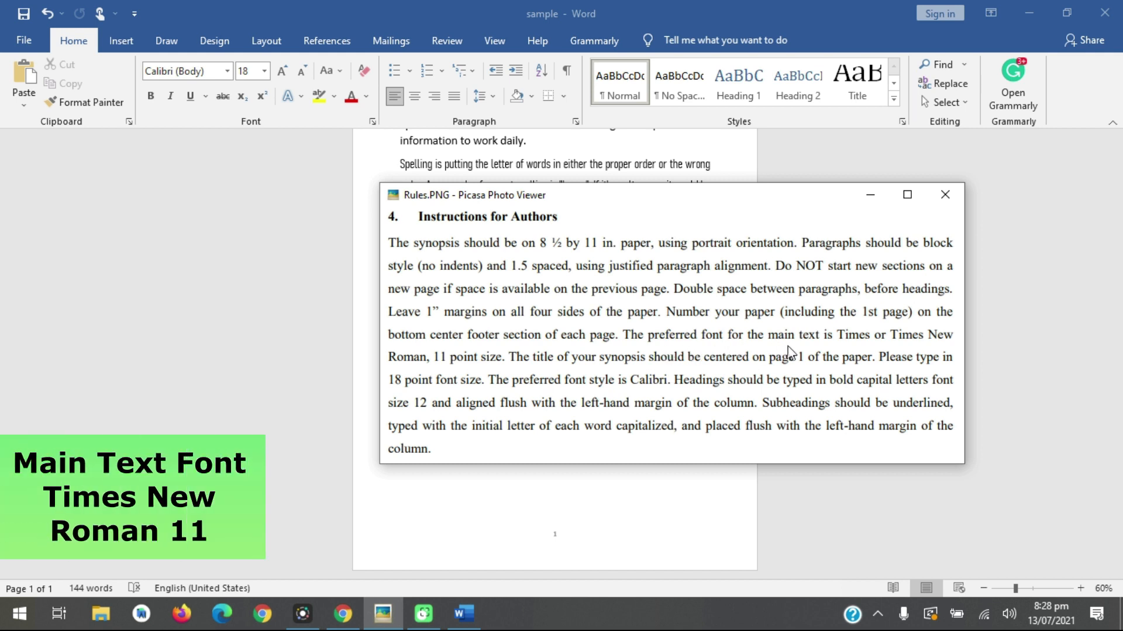
pyautogui.click(978, 182)
pyautogui.scroll(1, 542, 354)
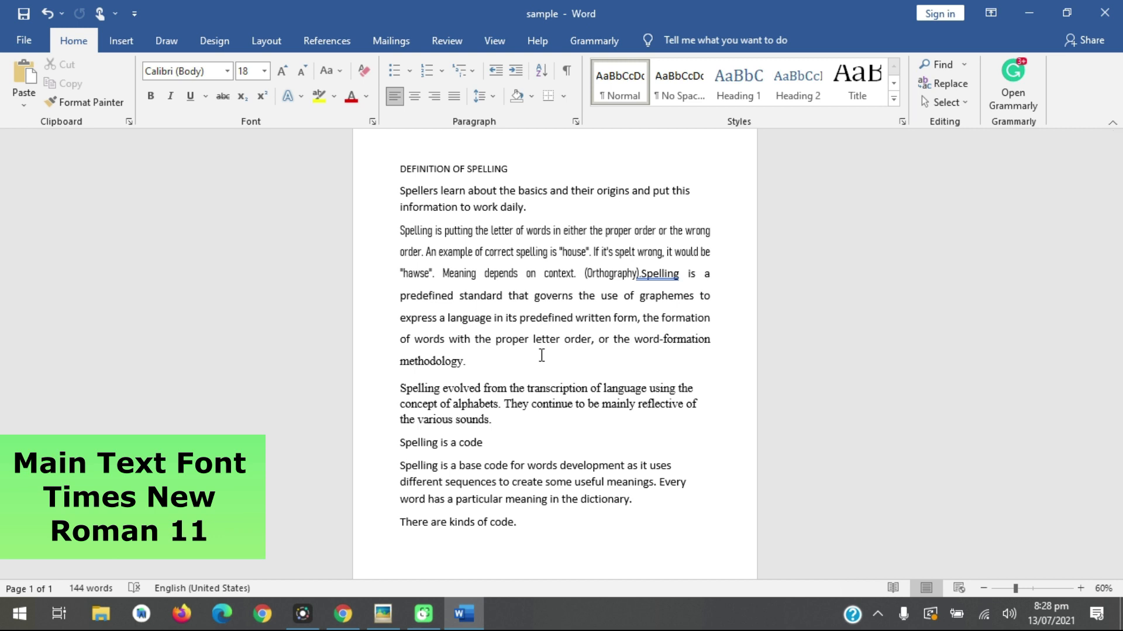
pyautogui.moveTo(471, 363); pyautogui.dragTo(400, 229)
pyautogui.click(561, 343)
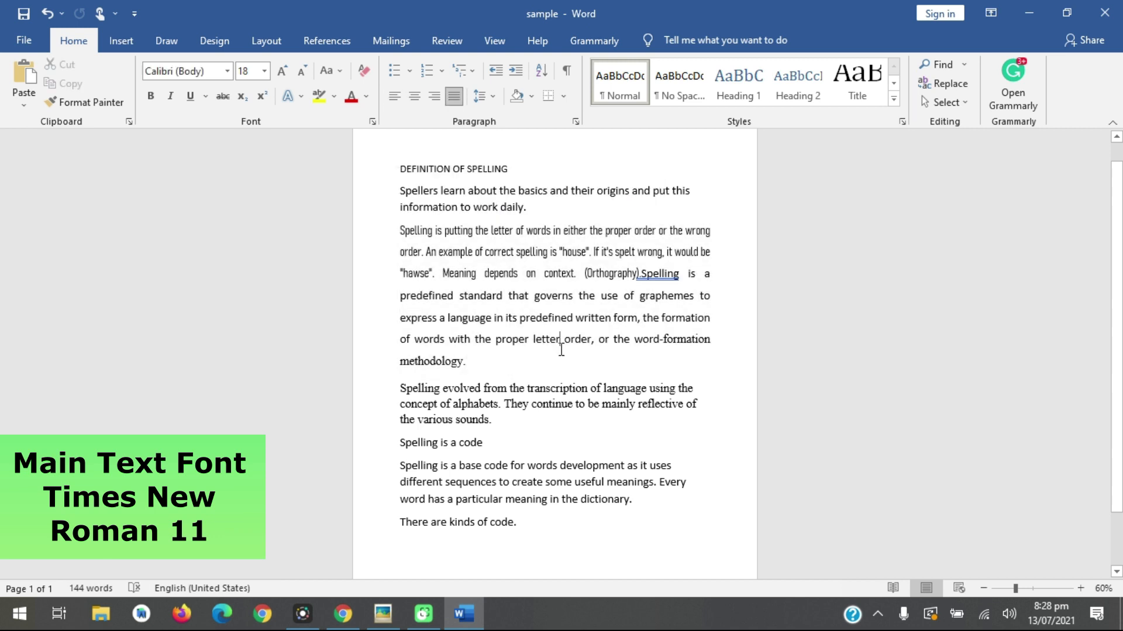
pyautogui.moveTo(631, 257); pyautogui.dragTo(526, 231)
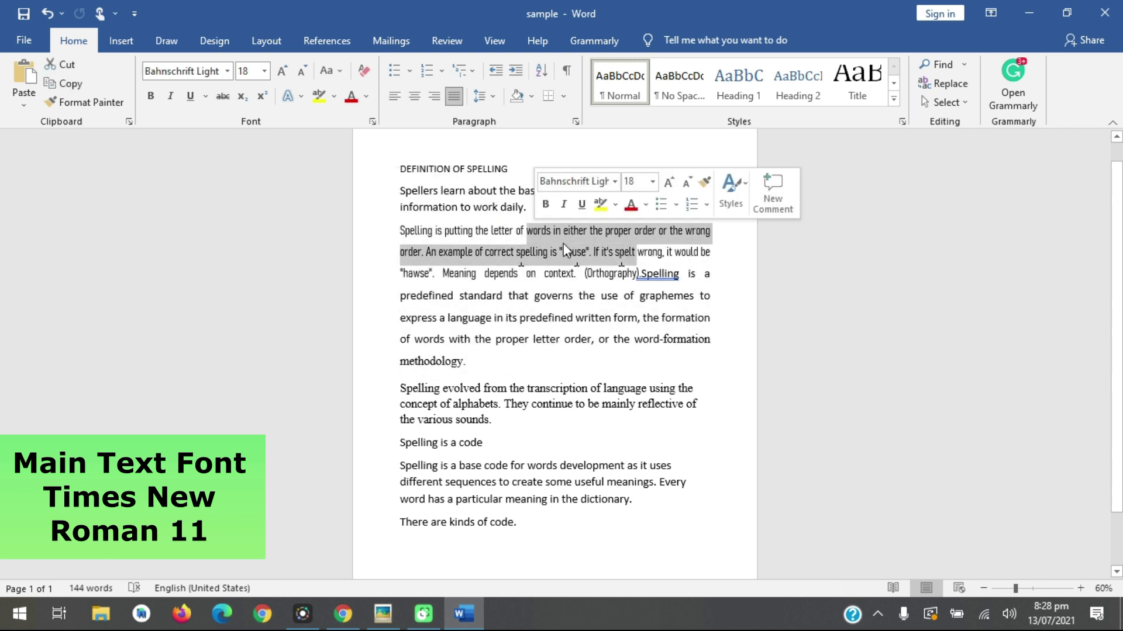
pyautogui.click(604, 318)
pyautogui.click(577, 389)
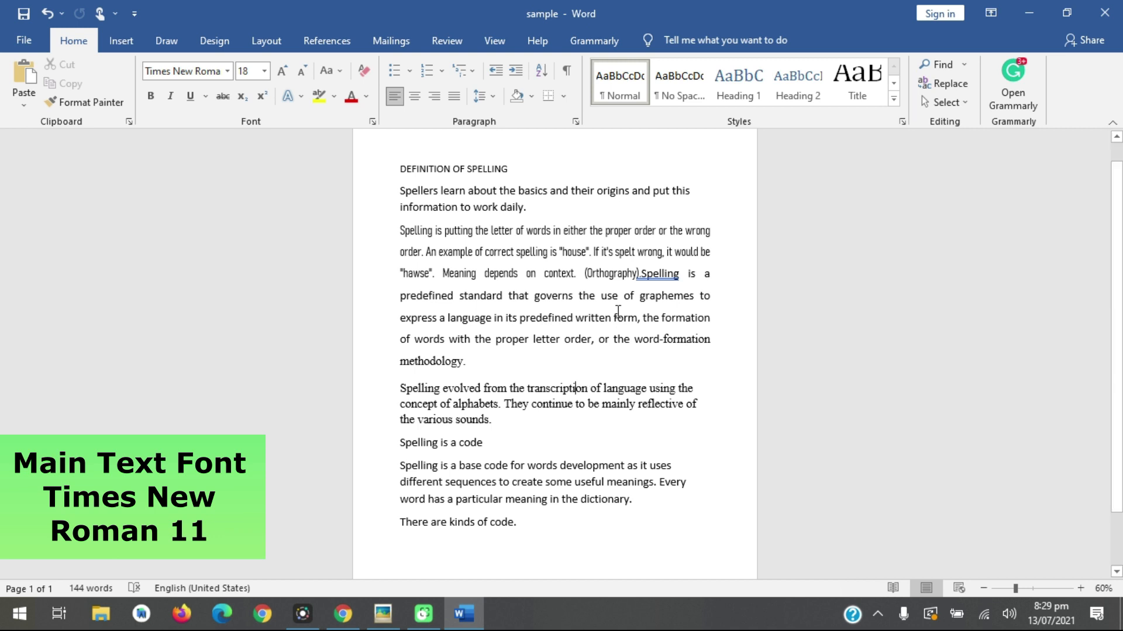
pyautogui.moveTo(504, 371); pyautogui.dragTo(373, 240)
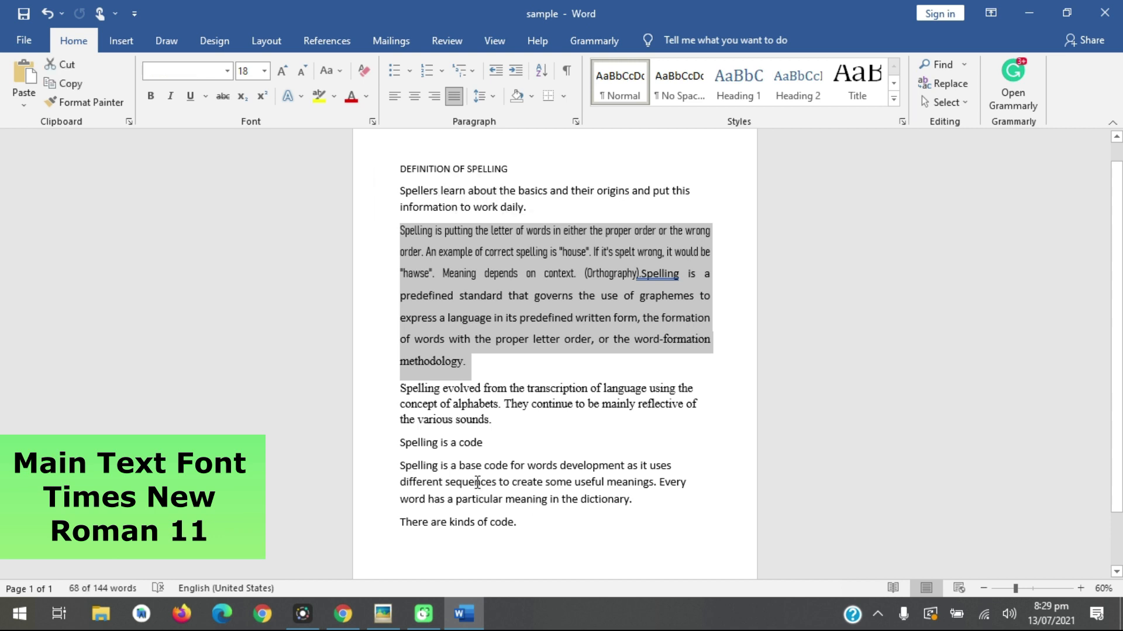
pyautogui.moveTo(490, 445); pyautogui.dragTo(402, 447)
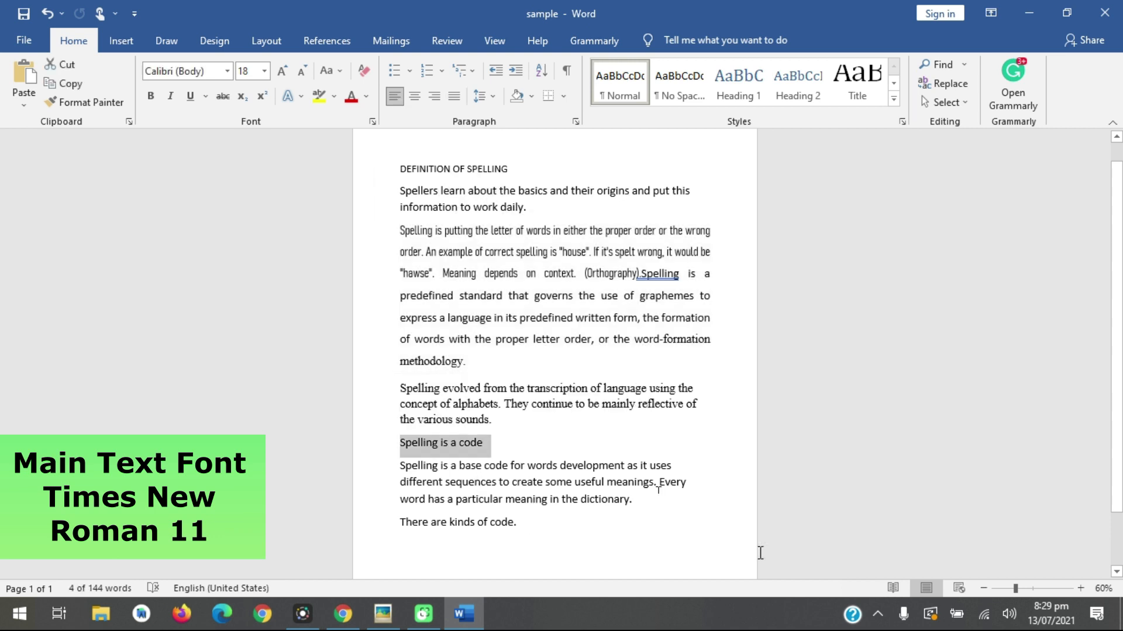
pyautogui.moveTo(639, 502); pyautogui.dragTo(401, 465)
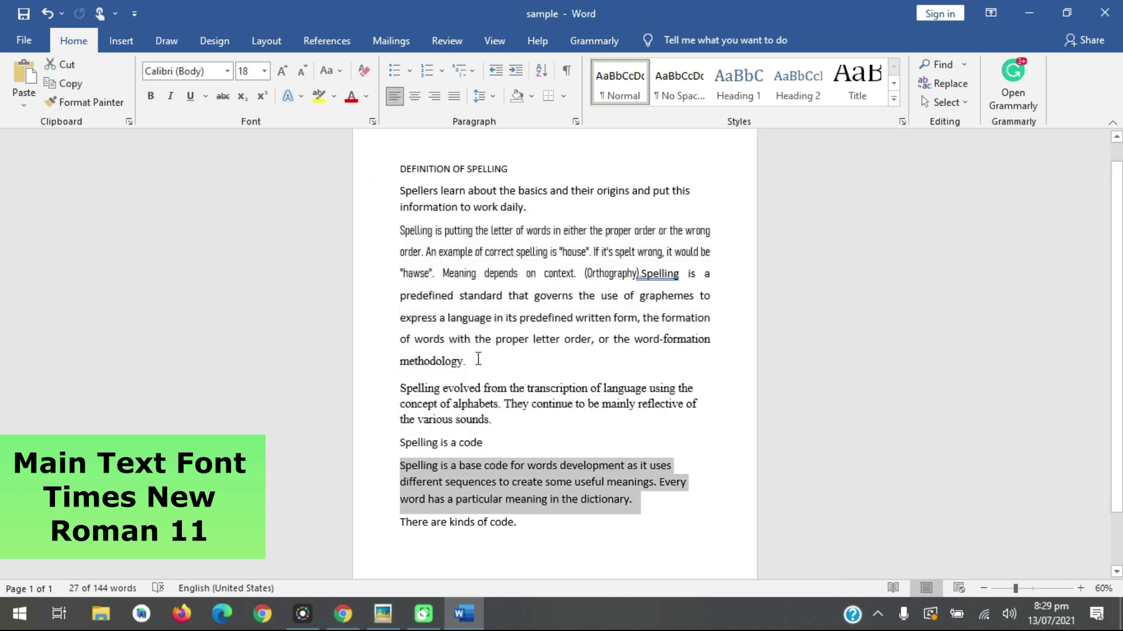
# Set the justified paragraph beginning "Spelling is putting" to Times New Roman, size 11.
pyautogui.moveTo(478, 359); pyautogui.dragTo(400, 231)
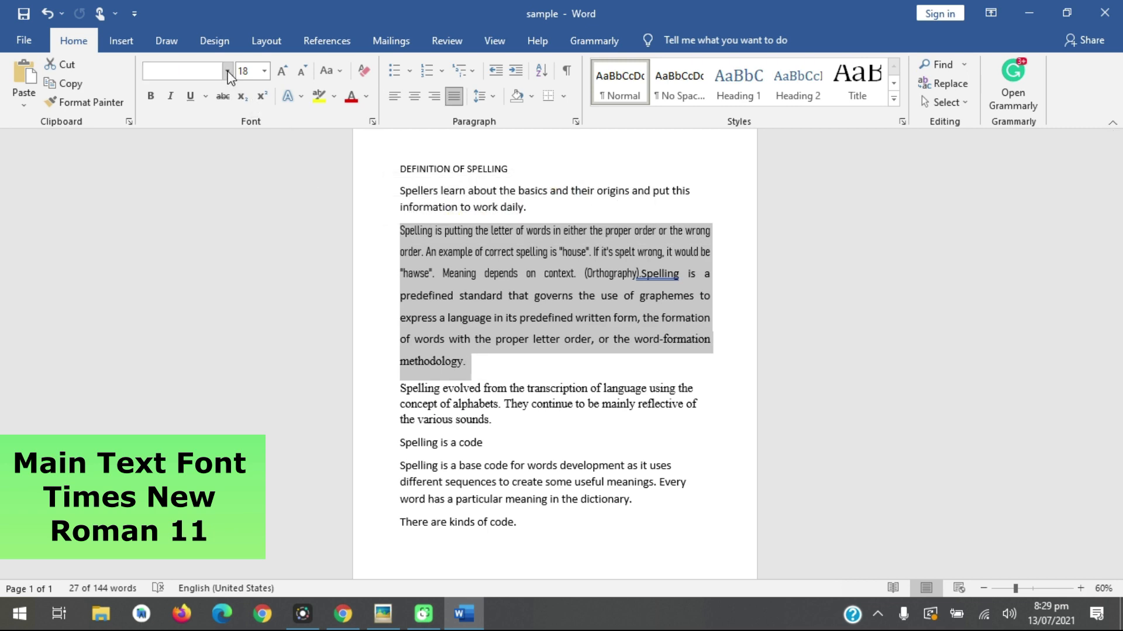
pyautogui.click(227, 71)
pyautogui.click(210, 189)
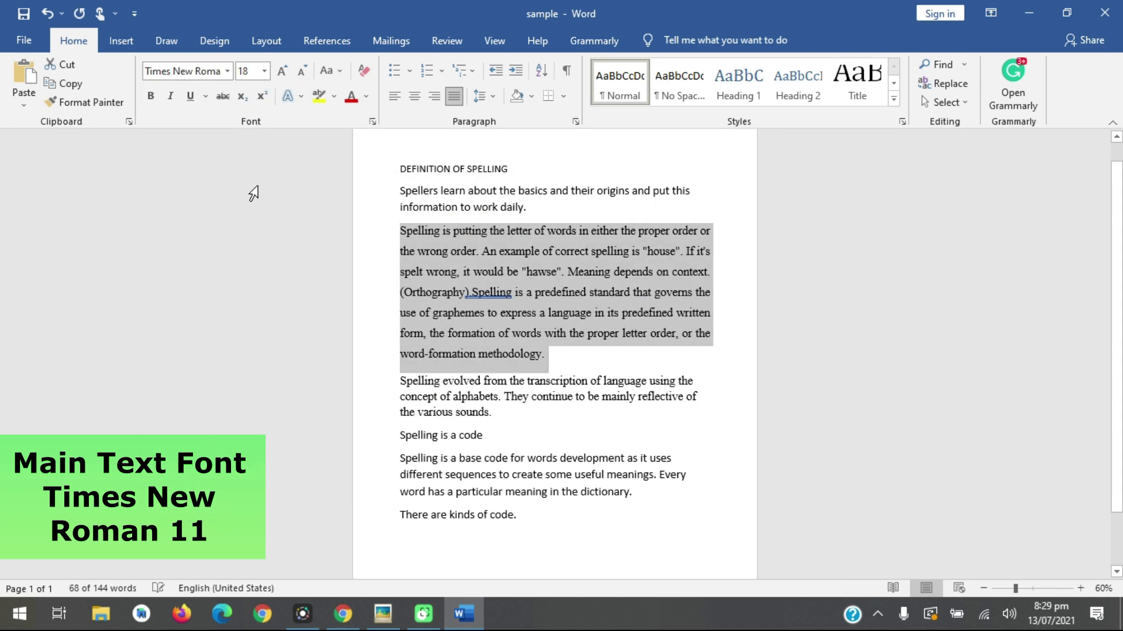
pyautogui.click(265, 70)
pyautogui.click(244, 136)
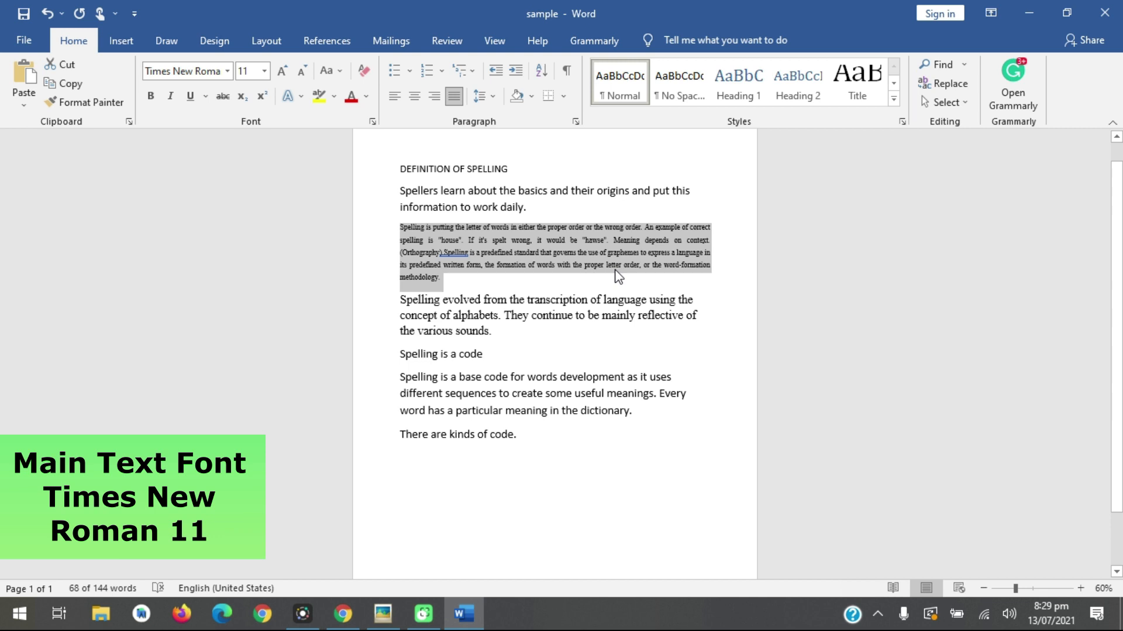
pyautogui.click(614, 284)
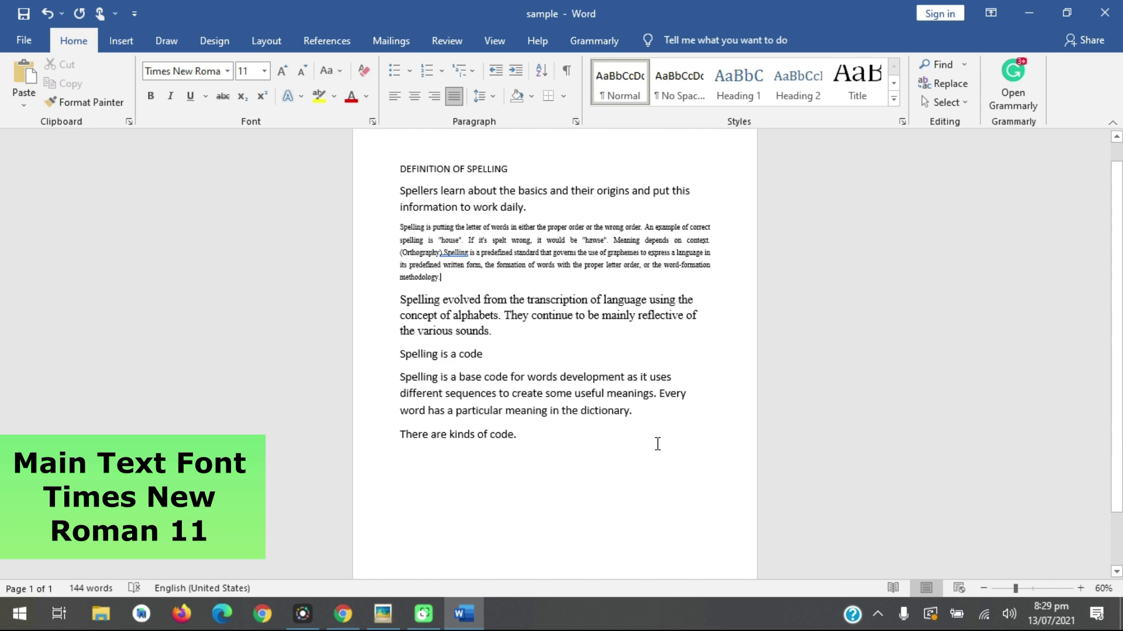
pyautogui.keyDown('ctrl'); pyautogui.scroll(2, 657, 443); pyautogui.keyUp('ctrl')
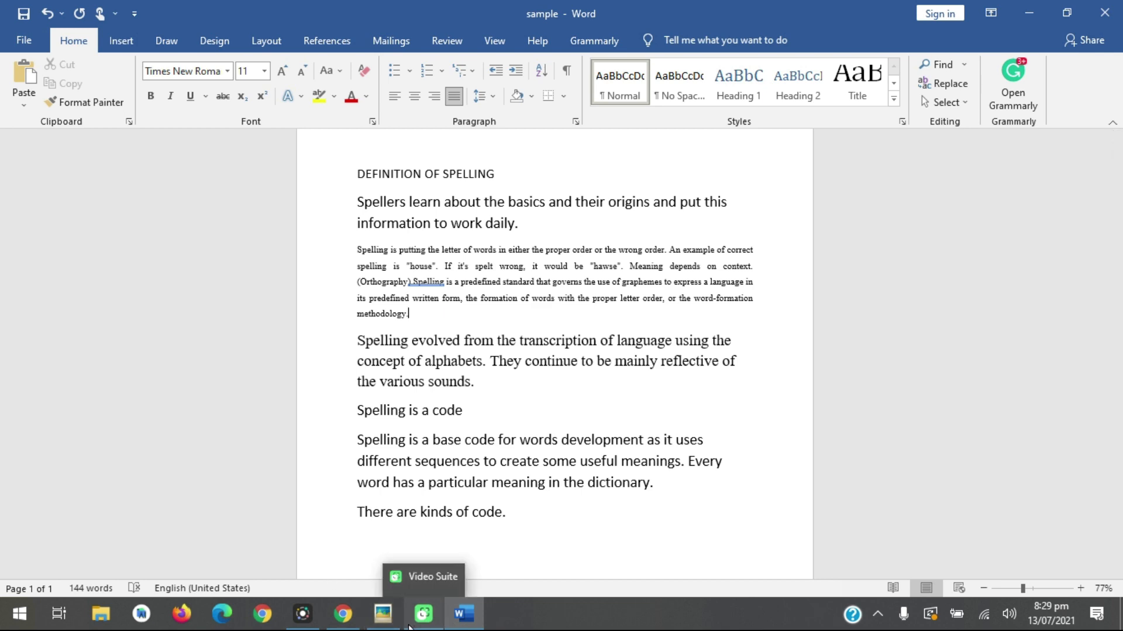
# Check the title rule in Rules.PNG and format the title "DEFINITION OF SPELLING" at size 18 with centered alignment.
pyautogui.click(383, 614)
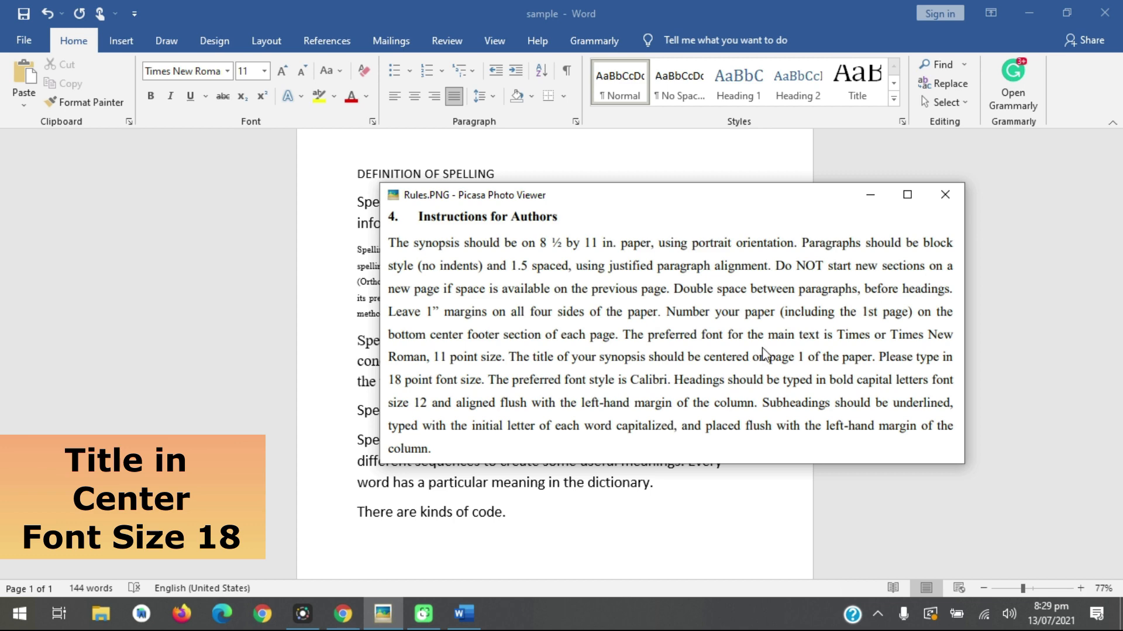
pyautogui.click(870, 194)
pyautogui.moveTo(498, 174); pyautogui.dragTo(355, 171)
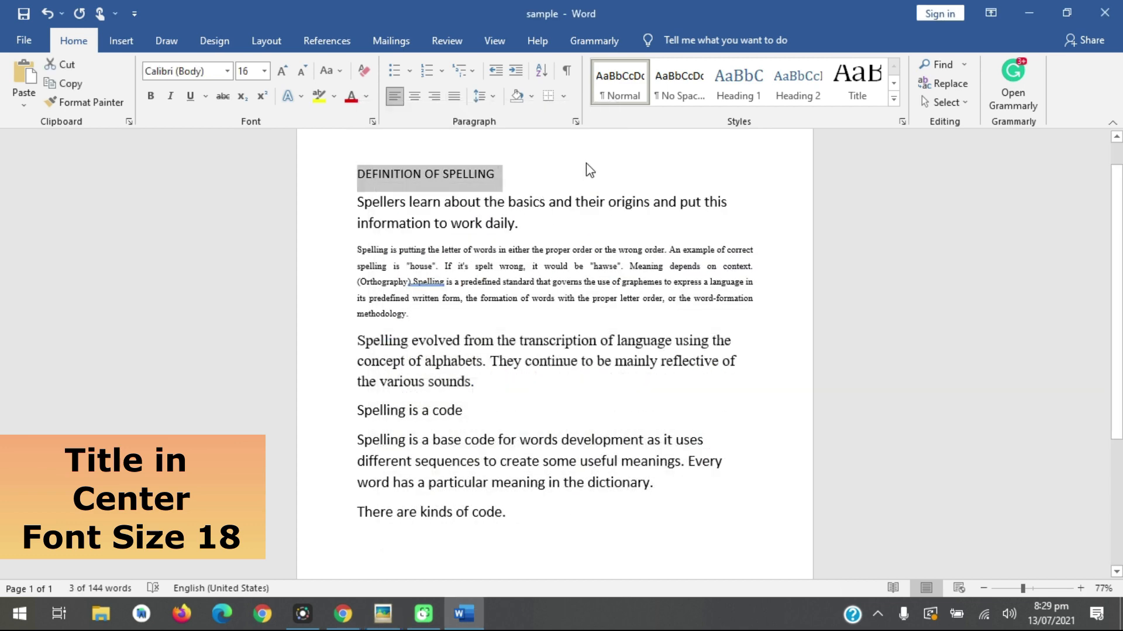
pyautogui.click(264, 73)
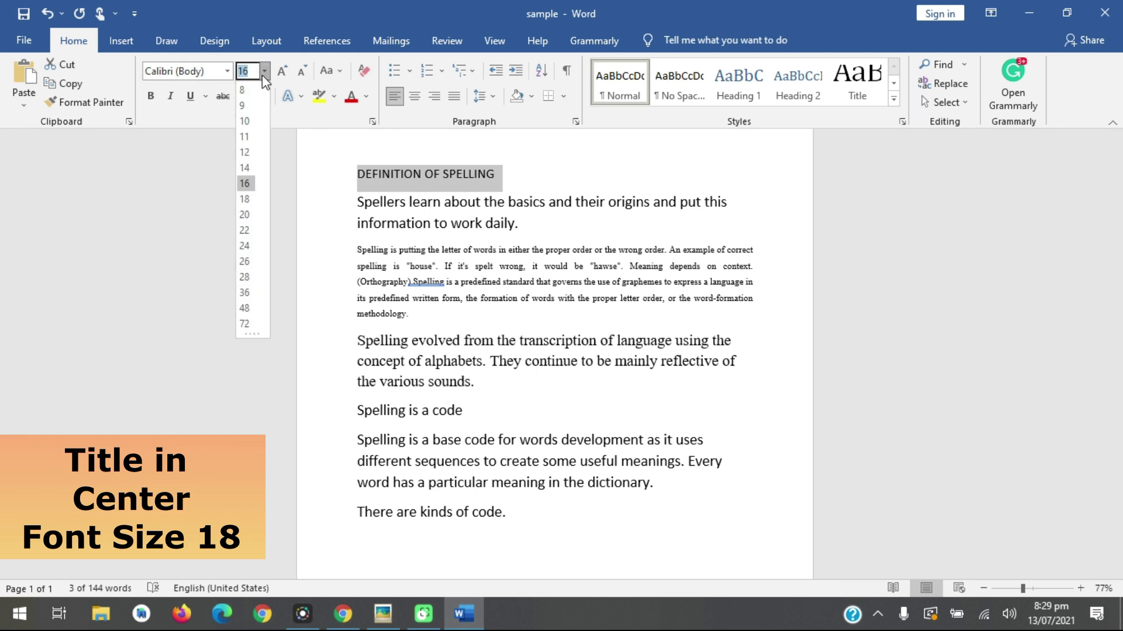
pyautogui.click(245, 199)
pyautogui.click(414, 95)
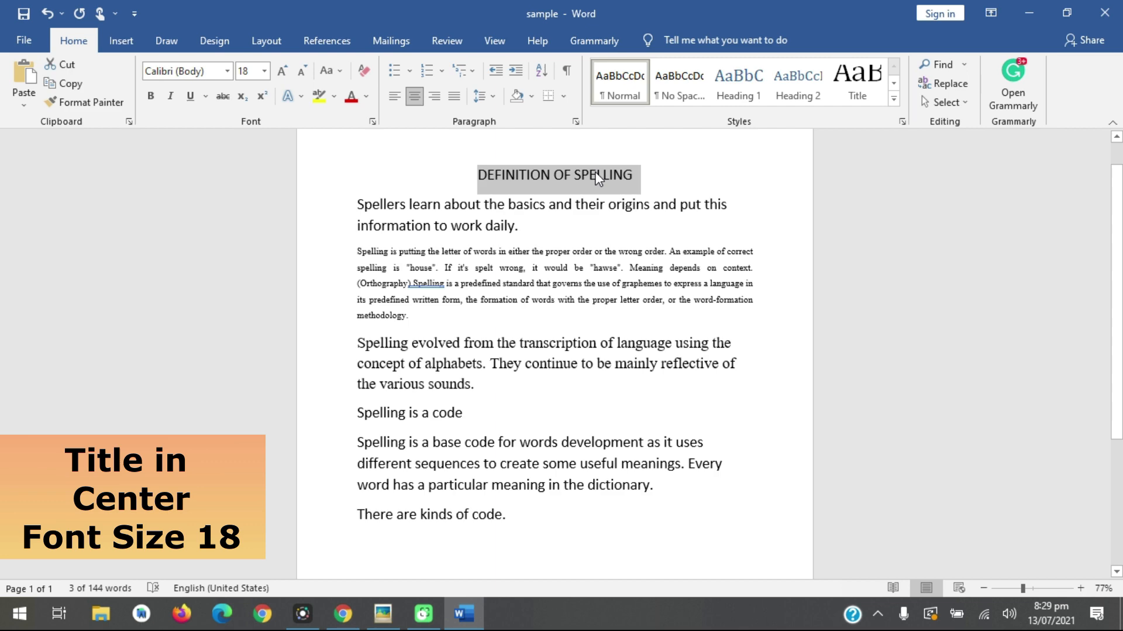
# Read the heading rule in Rules.PNG and compare it with the document's title and the "Spelling is a code" heading.
pyautogui.click(662, 204)
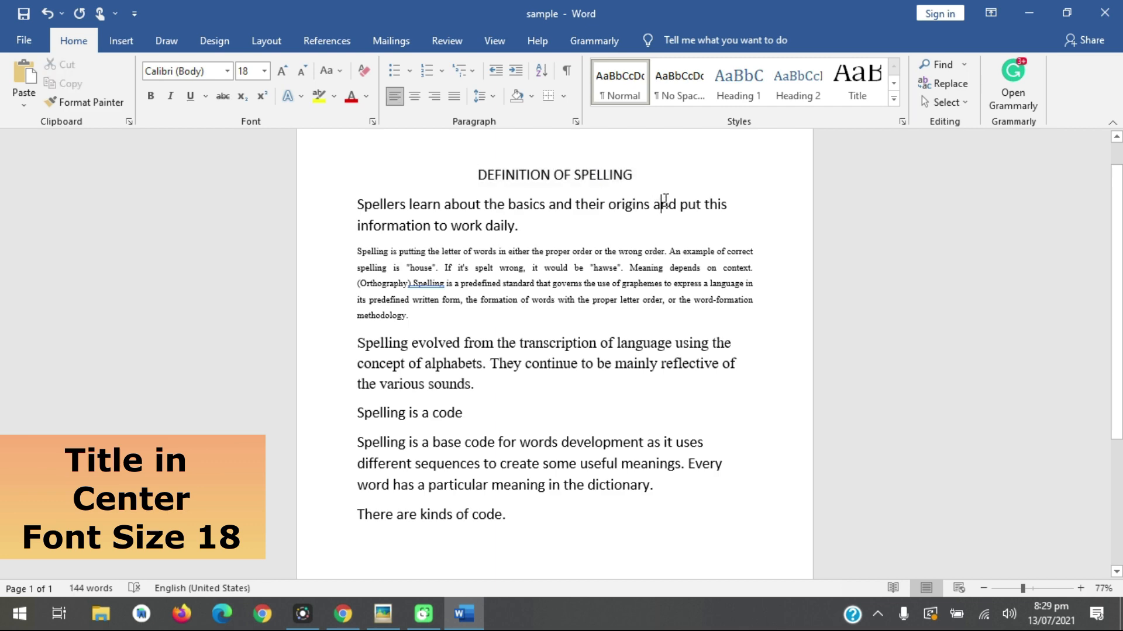
pyautogui.click(383, 613)
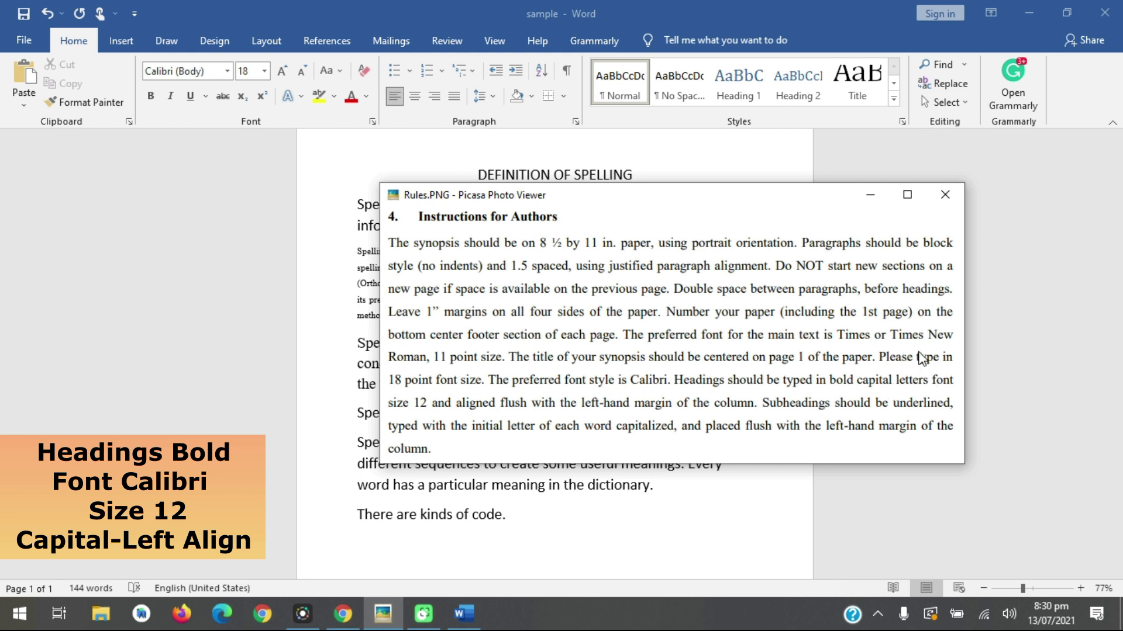
pyautogui.click(870, 194)
pyautogui.moveTo(639, 176); pyautogui.dragTo(478, 185)
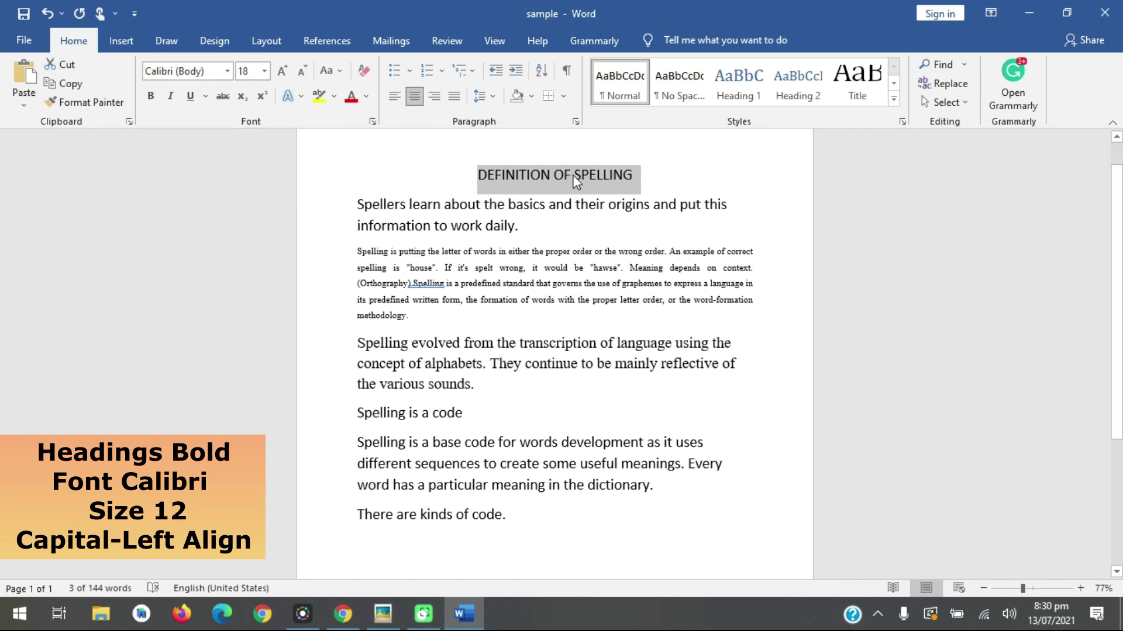
pyautogui.moveTo(468, 414); pyautogui.dragTo(355, 416)
pyautogui.click(345, 615)
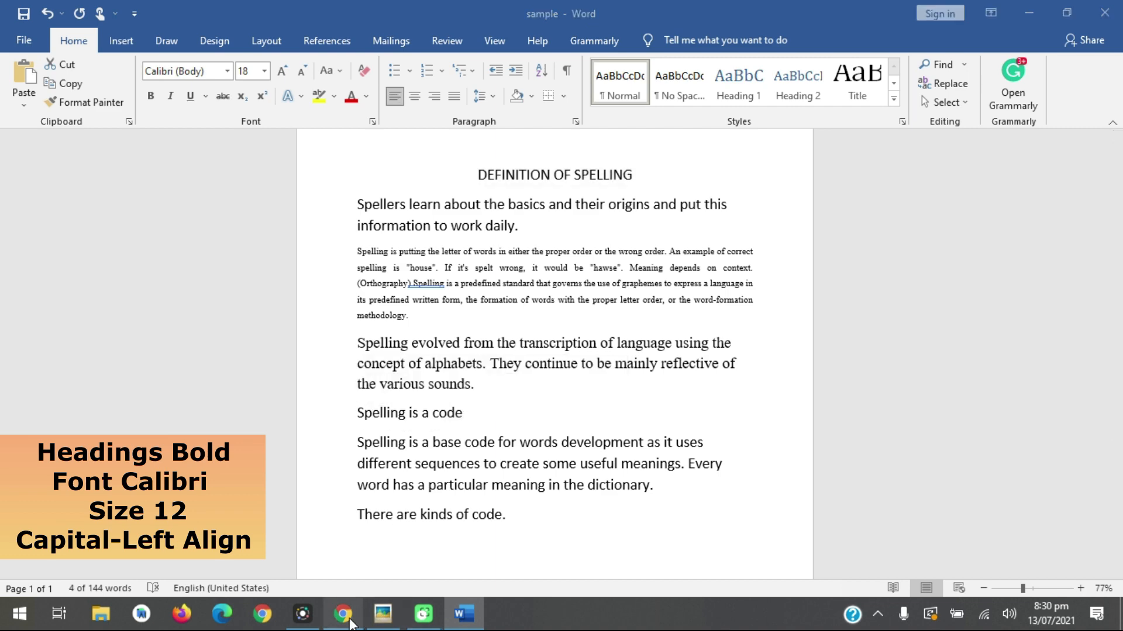
pyautogui.click(383, 614)
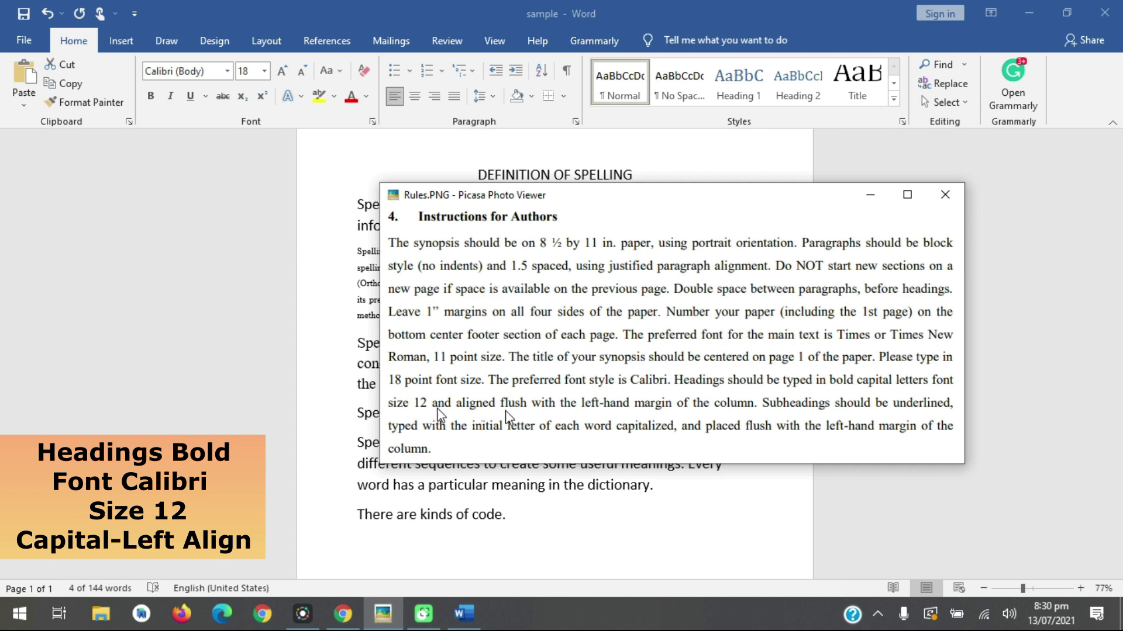
pyautogui.click(870, 195)
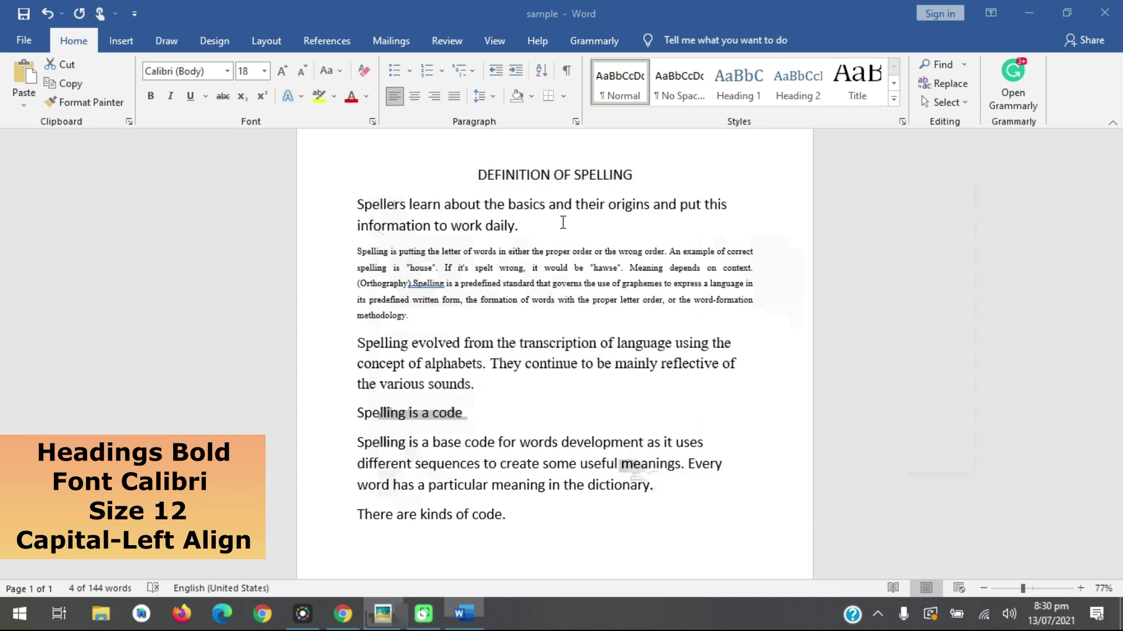
# Make the heading "Spelling is a code" bold and justified, and retype it in capitals as "SPELLING IS CODE".
pyautogui.click(481, 413)
pyautogui.click(341, 411)
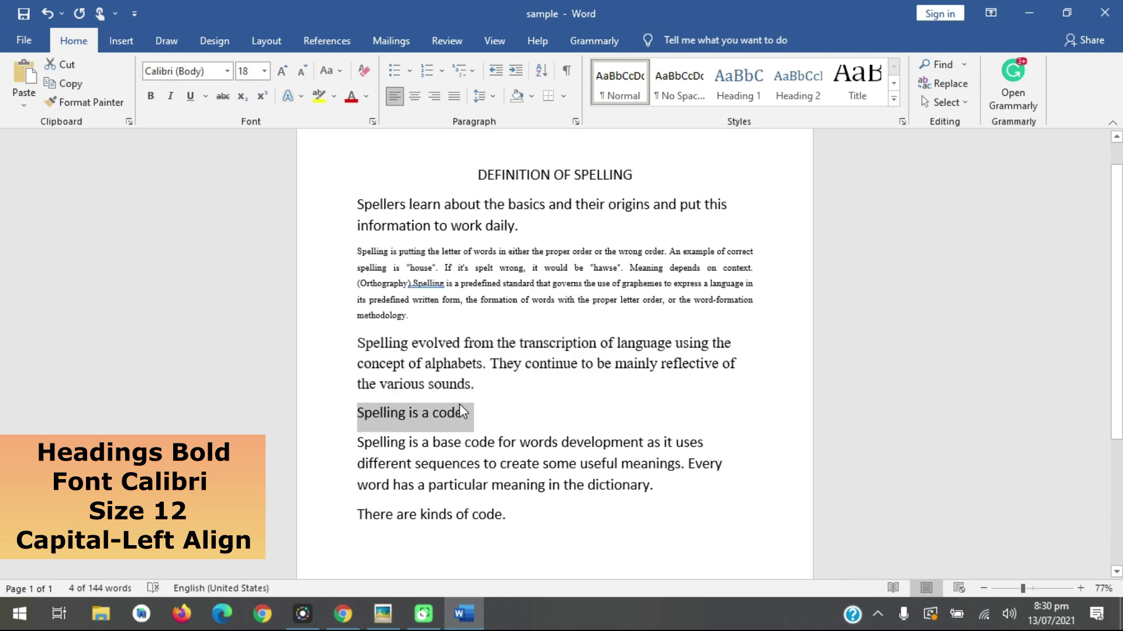
pyautogui.click(151, 96)
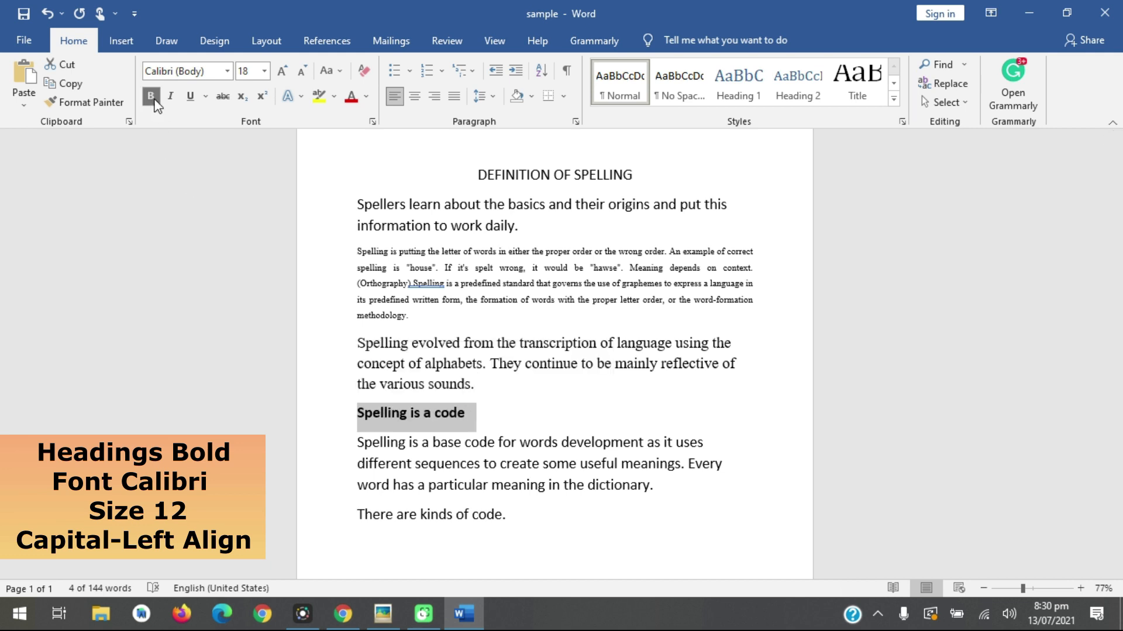
pyautogui.click(454, 96)
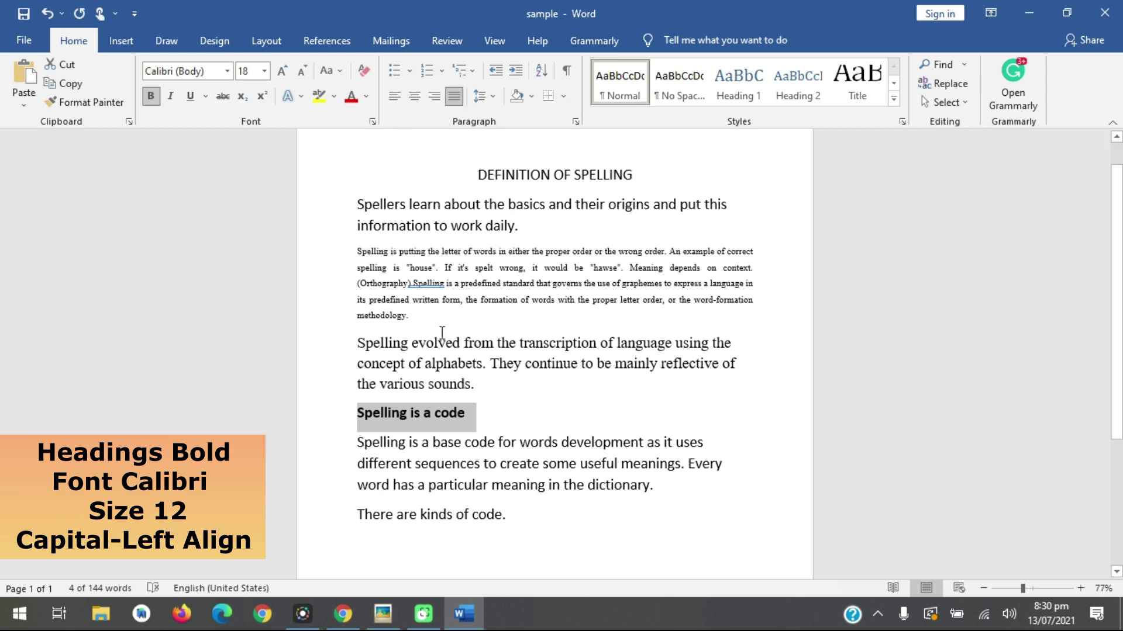
pyautogui.moveTo(466, 413); pyautogui.dragTo(367, 414)
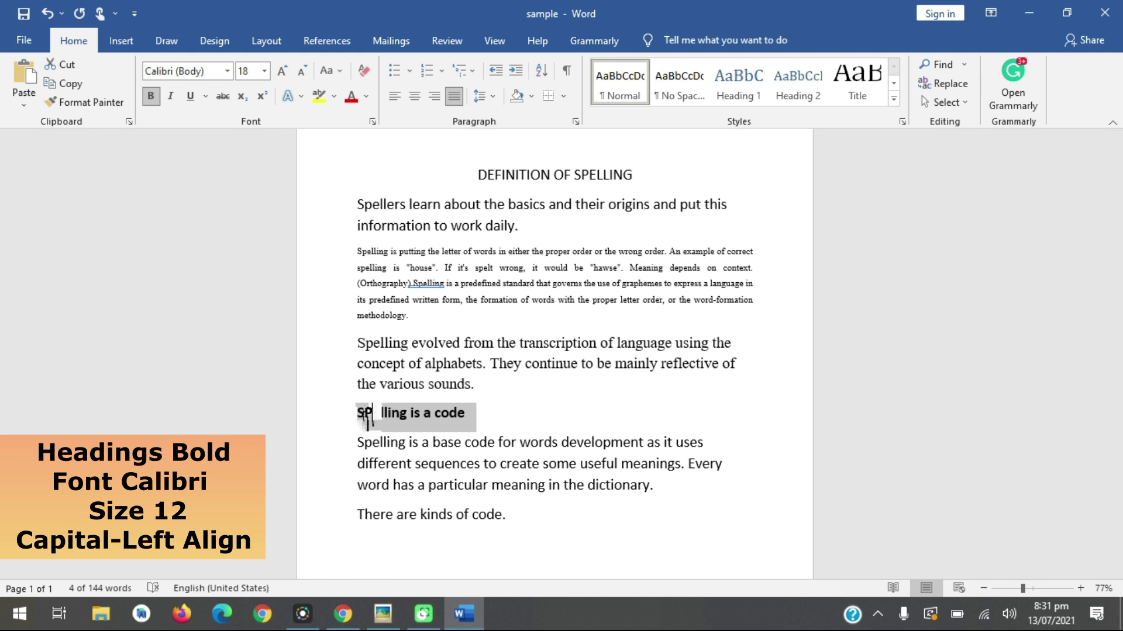
pyautogui.write('SPELLING IS ')
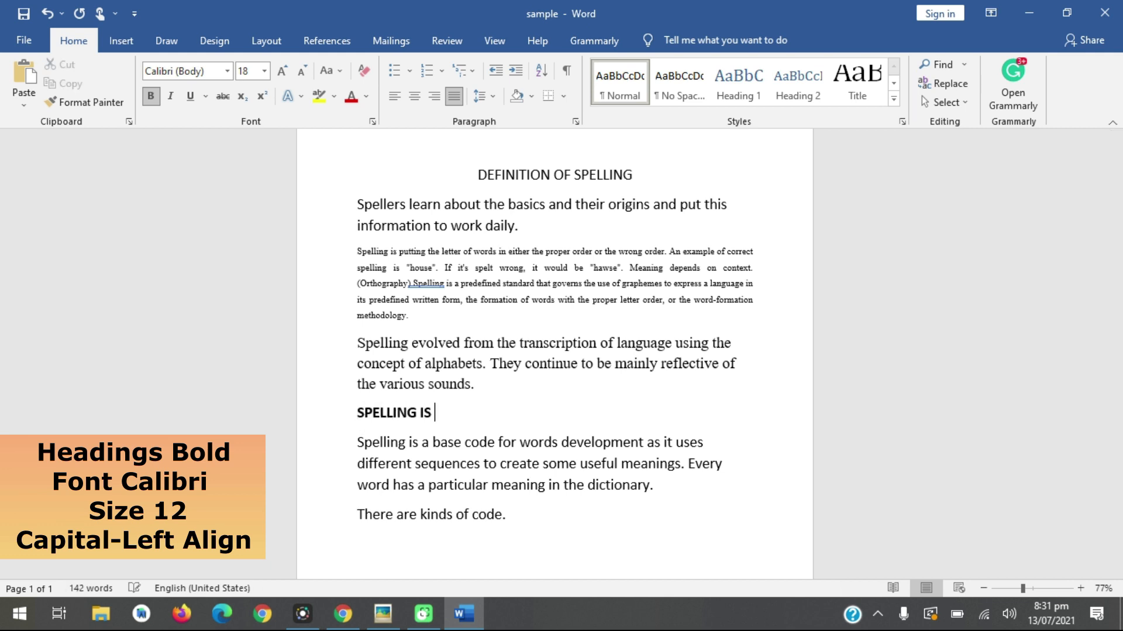
pyautogui.write('CODE')
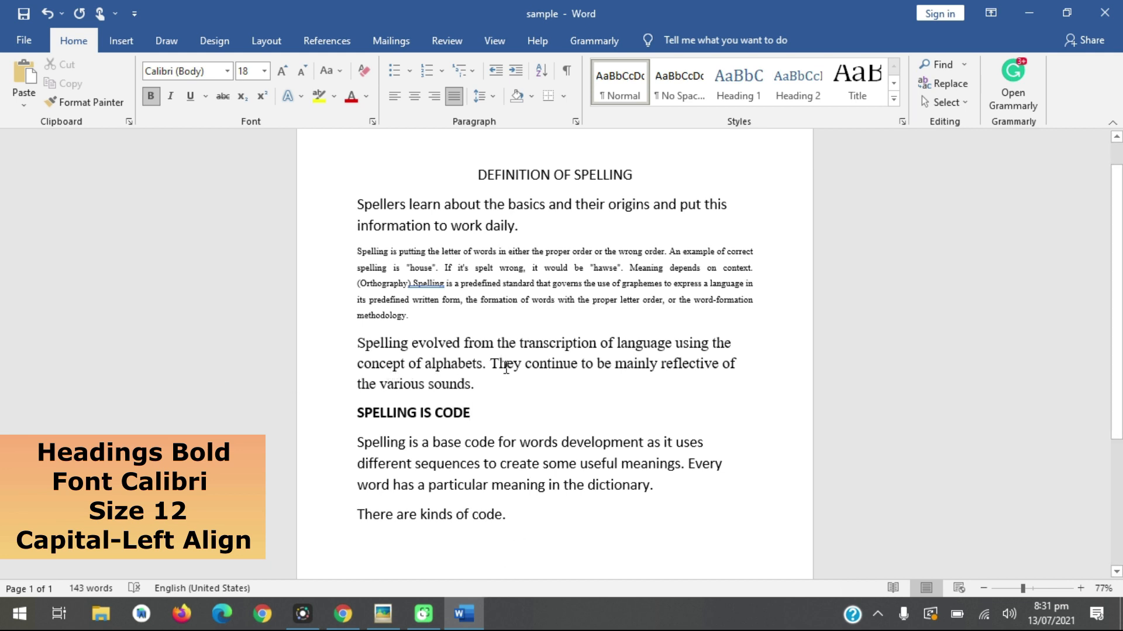
# Set all body paragraphs between the title and the "SPELLING IS CODE" heading to Times New Roman, size 11.
pyautogui.moveTo(489, 397); pyautogui.dragTo(356, 207)
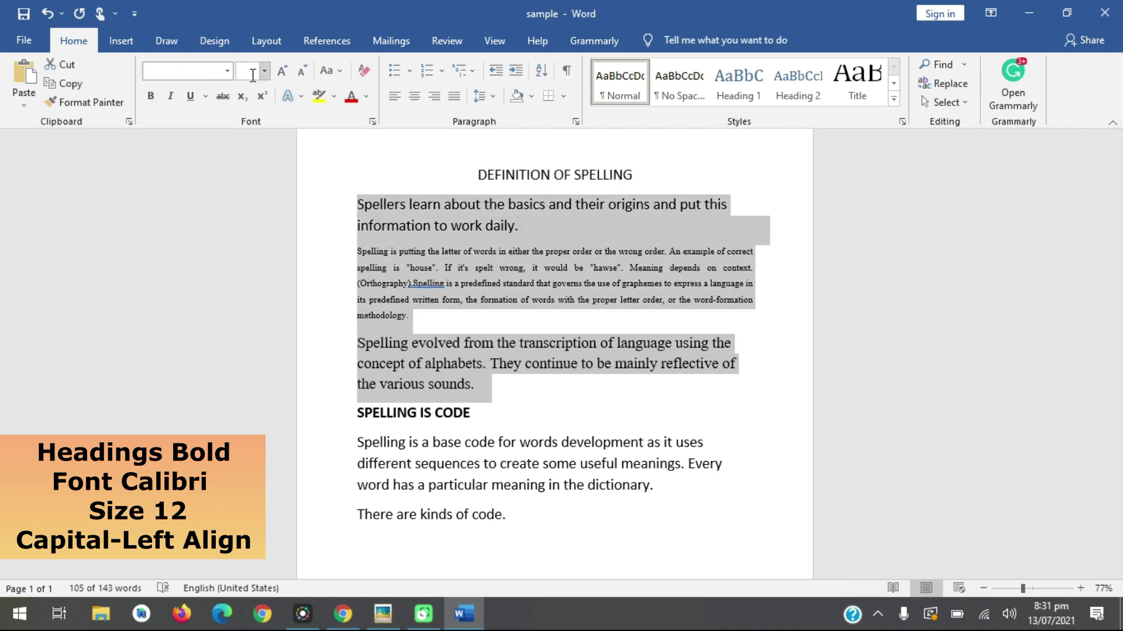
pyautogui.click(227, 70)
pyautogui.click(175, 165)
pyautogui.click(264, 71)
pyautogui.click(246, 151)
# Set the two paragraphs below the "SPELLING IS CODE" heading to Times New Roman, size 11.
pyautogui.moveTo(532, 450); pyautogui.dragTo(356, 375)
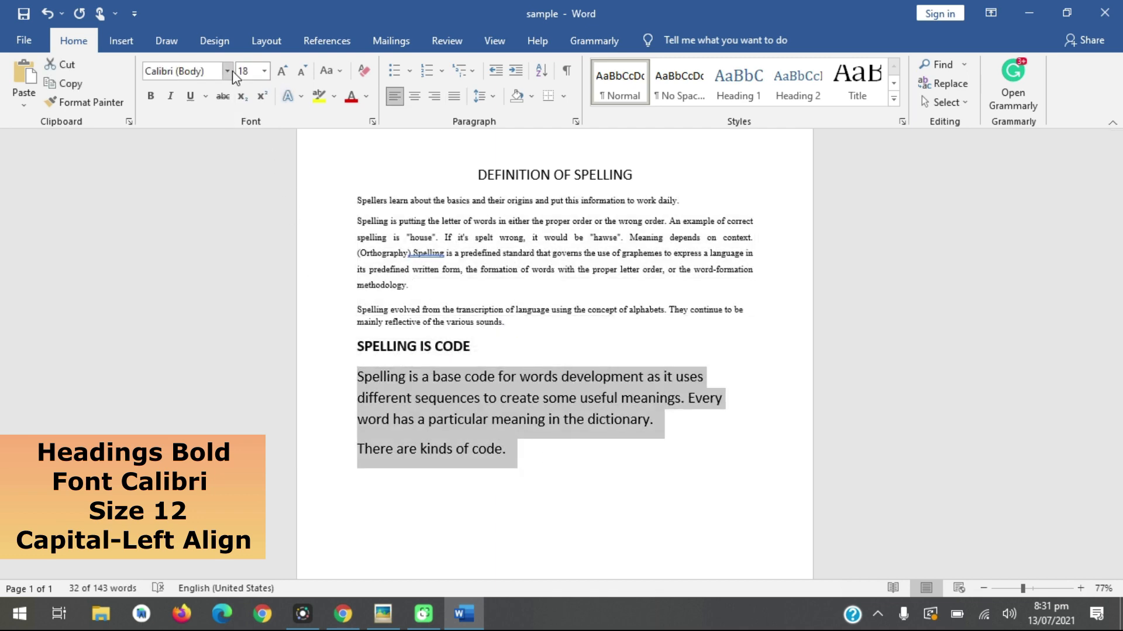
pyautogui.click(228, 70)
pyautogui.click(193, 156)
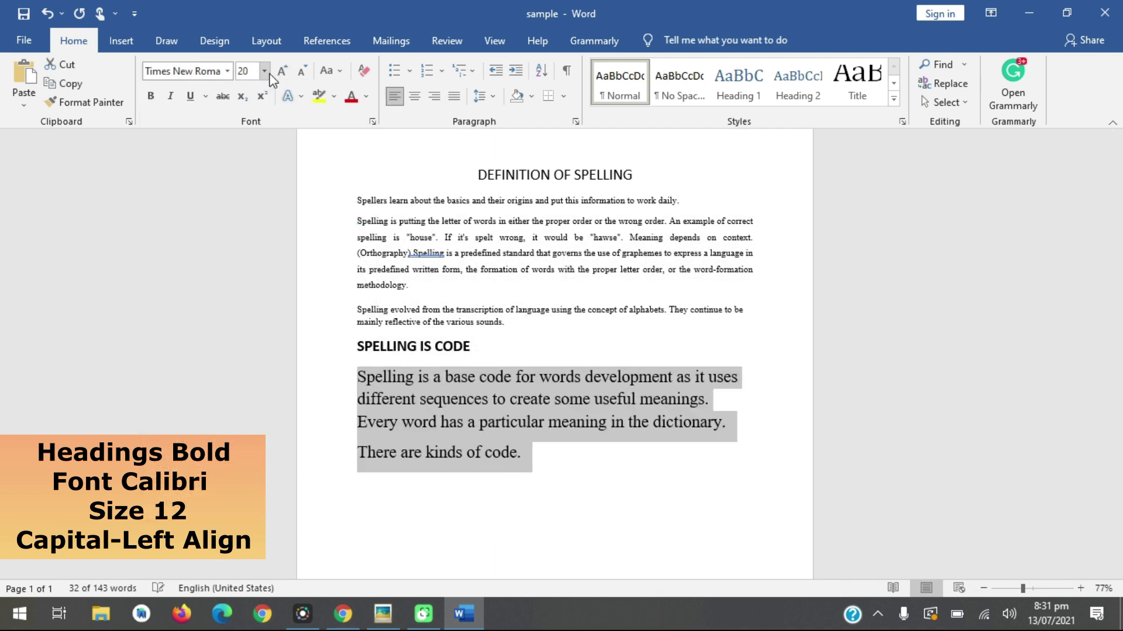
pyautogui.click(264, 71)
pyautogui.click(244, 136)
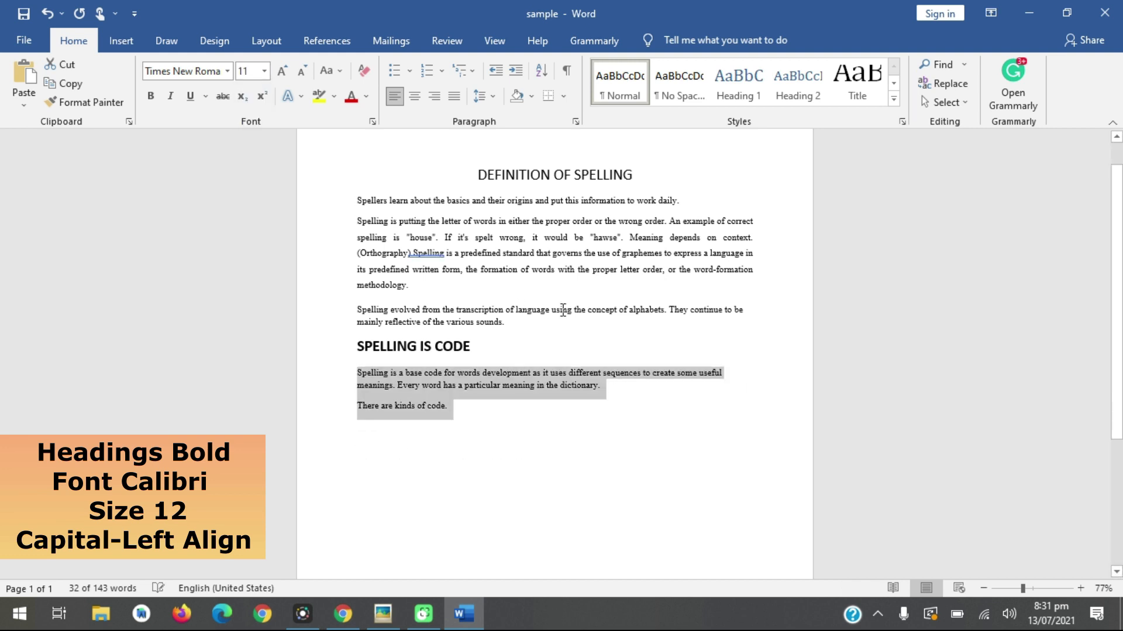
# Format "DEFINITION OF SPELLING" as a left-aligned, bold heading at size 14.
pyautogui.moveTo(641, 173); pyautogui.dragTo(400, 171)
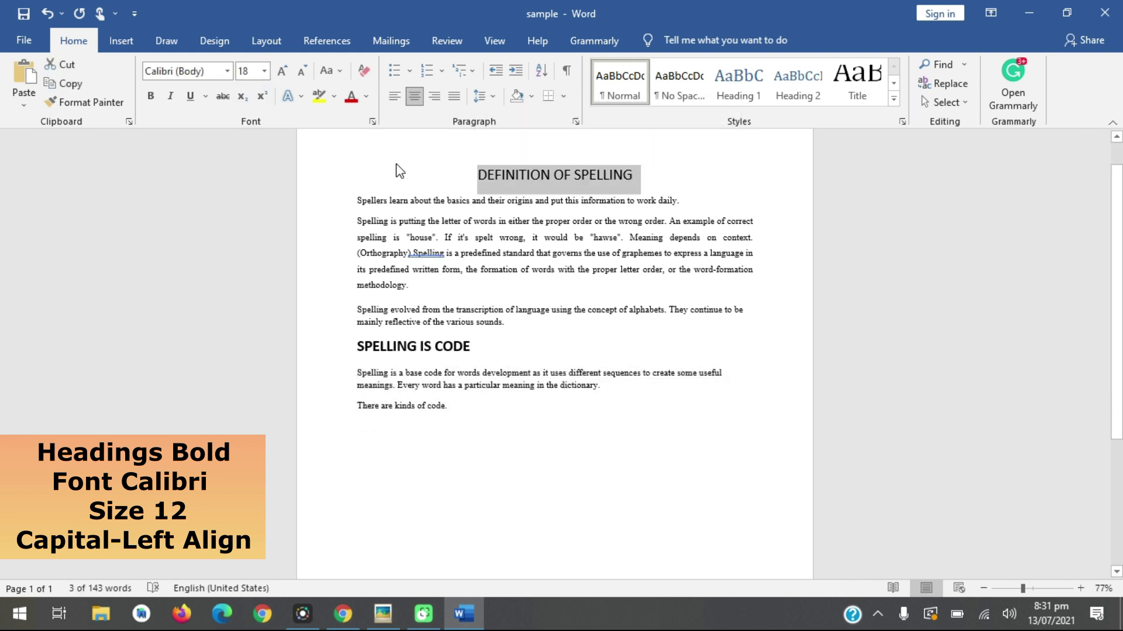
pyautogui.click(393, 95)
pyautogui.click(264, 71)
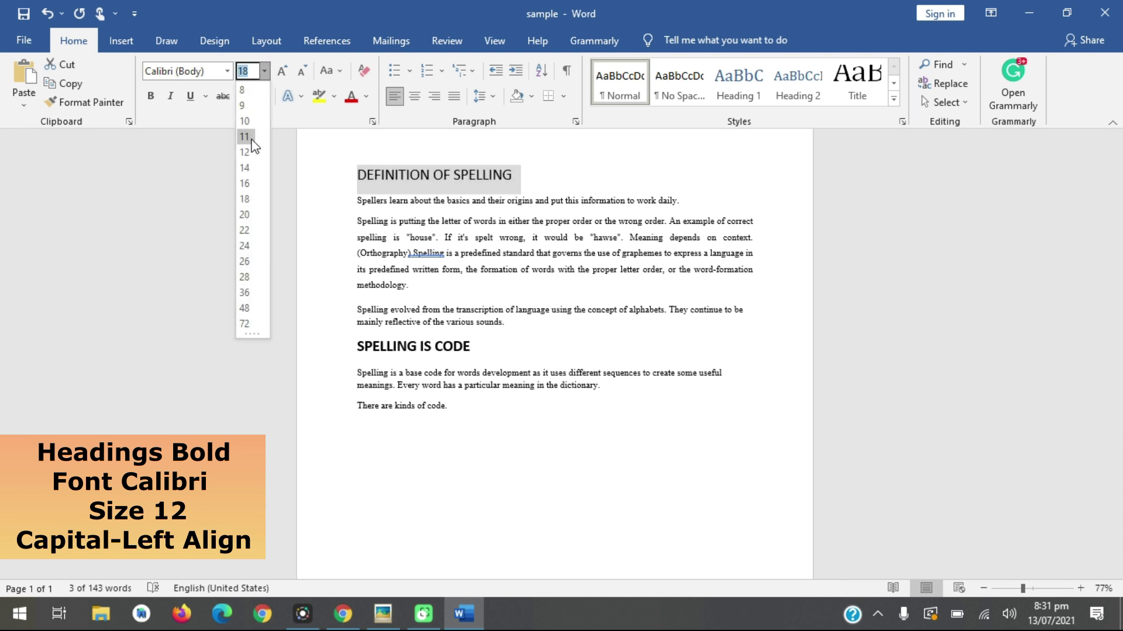
pyautogui.click(243, 169)
pyautogui.click(150, 96)
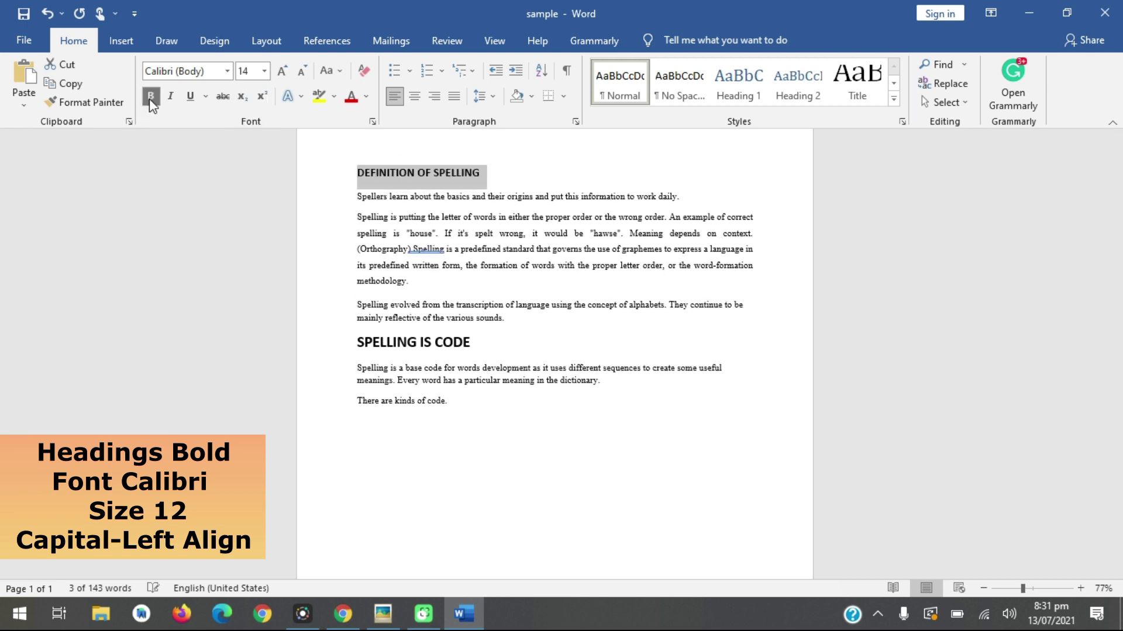
# Check the heading size rule in Rules.PNG and set both "DEFINITION OF SPELLING" and "SPELLING IS CODE" to size 12.
pyautogui.click(385, 615)
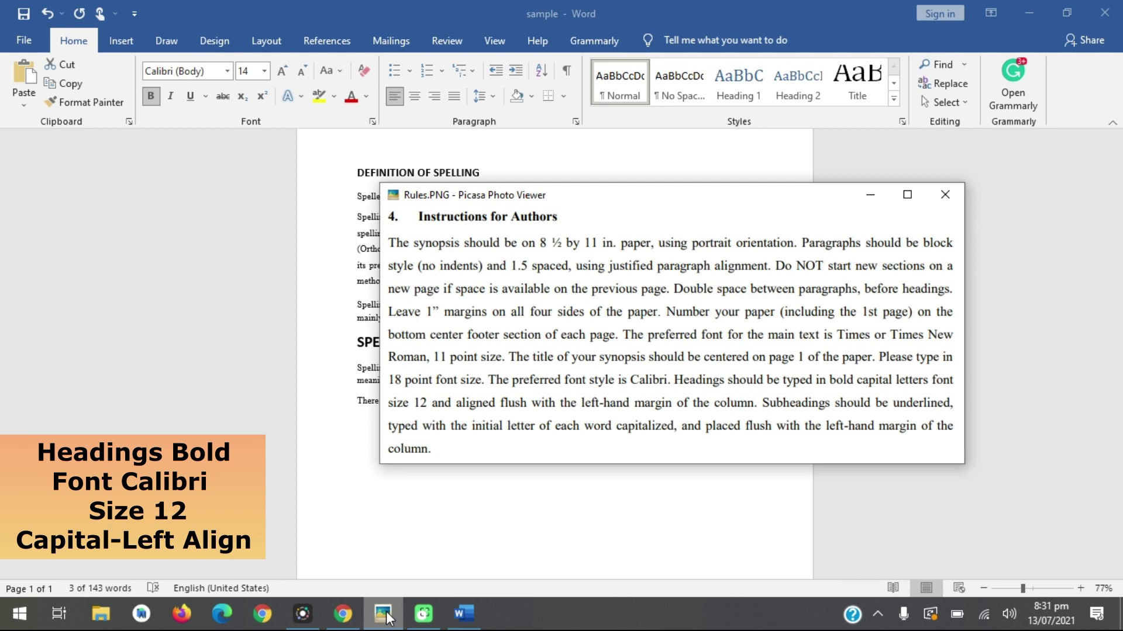
pyautogui.click(385, 615)
pyautogui.moveTo(486, 343); pyautogui.dragTo(358, 338)
pyautogui.keyDown('ctrl'); pyautogui.moveTo(488, 173); pyautogui.dragTo(356, 176); pyautogui.keyUp('ctrl')
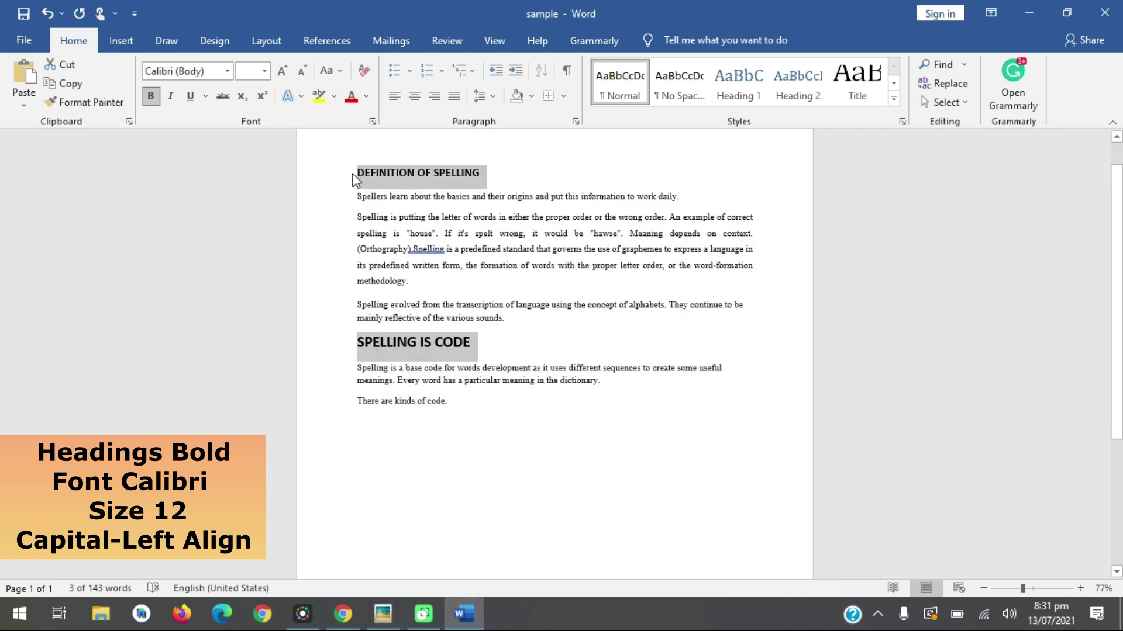
pyautogui.click(264, 71)
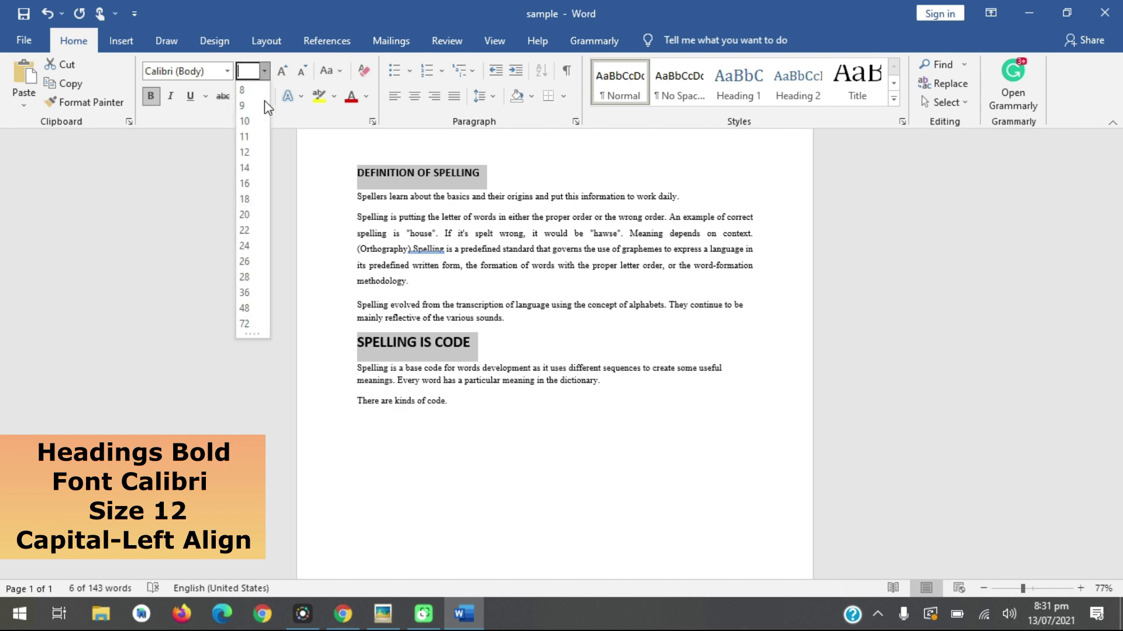
pyautogui.click(245, 152)
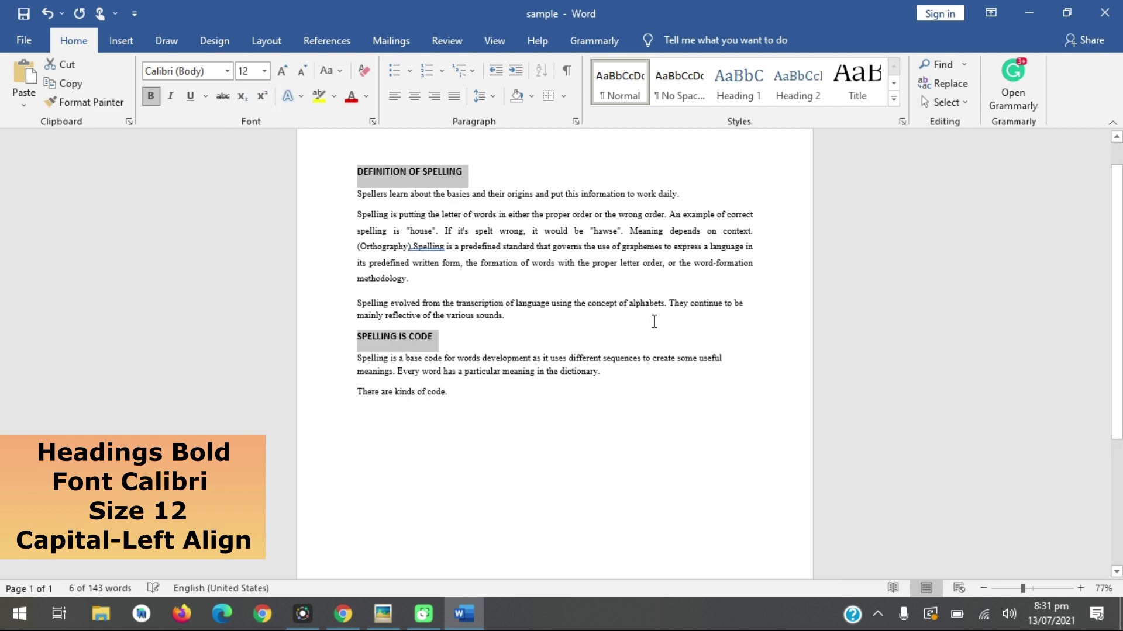
# Join the separate body paragraphs under each heading into one block of text by removing the breaks between them.
pyautogui.click(651, 454)
pyautogui.scroll(3, 416, 423)
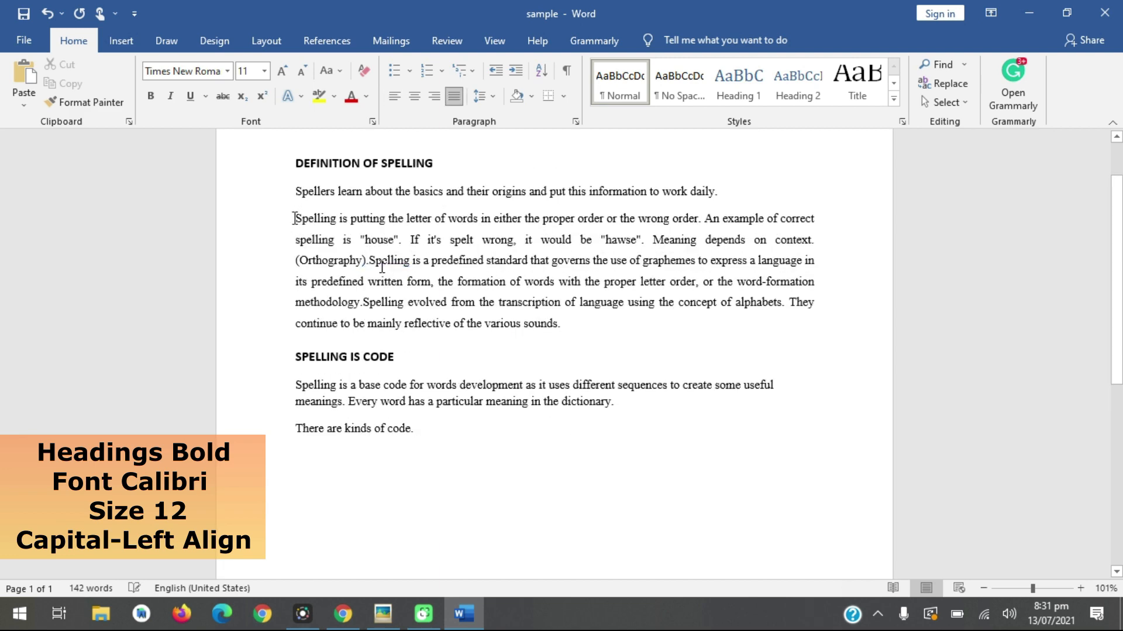
pyautogui.press('BackSpace')
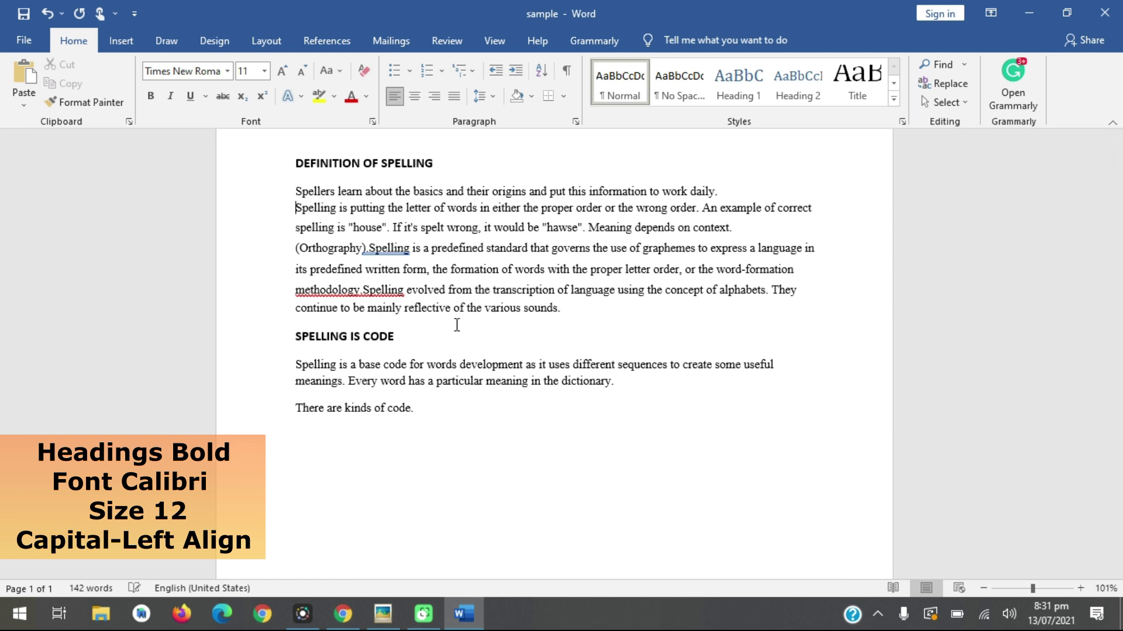
pyautogui.click(296, 408)
pyautogui.press('BackSpace')
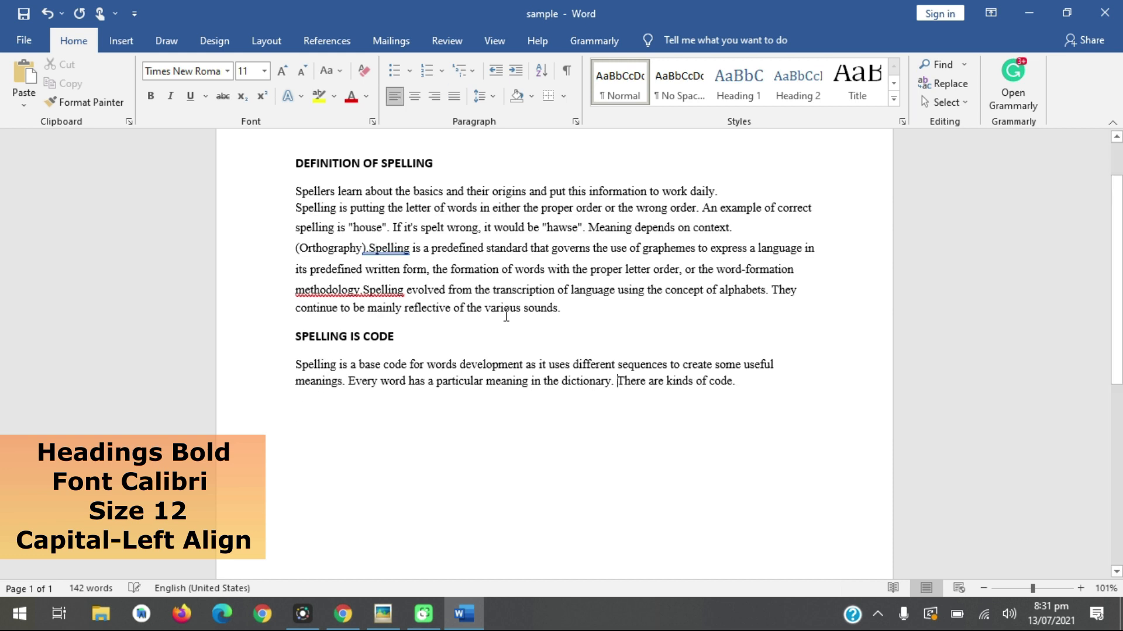
# Justify the body text under both the "DEFINITION OF SPELLING" and "SPELLING IS CODE" headings.
pyautogui.moveTo(570, 314); pyautogui.dragTo(296, 190)
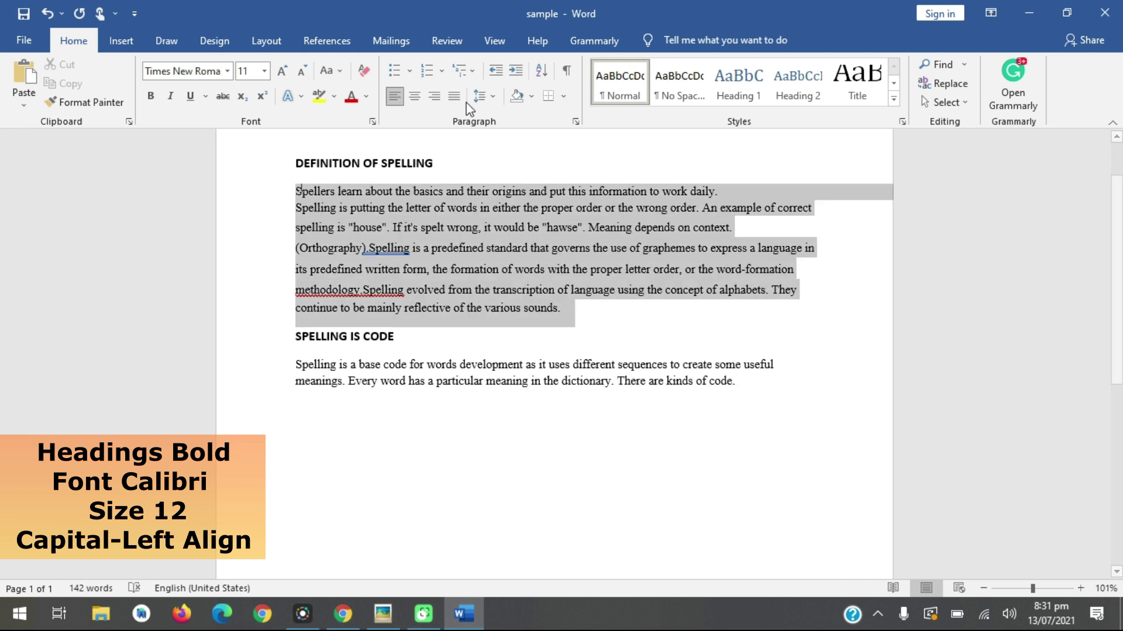
pyautogui.click(454, 96)
pyautogui.click(647, 362)
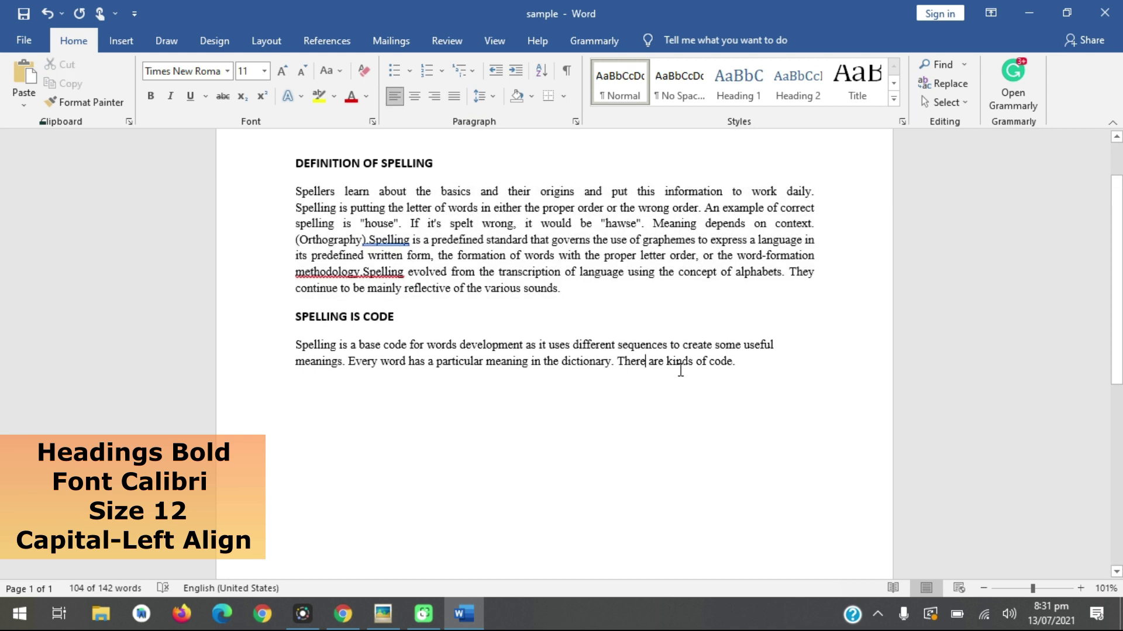
pyautogui.doubleClick(238, 344)
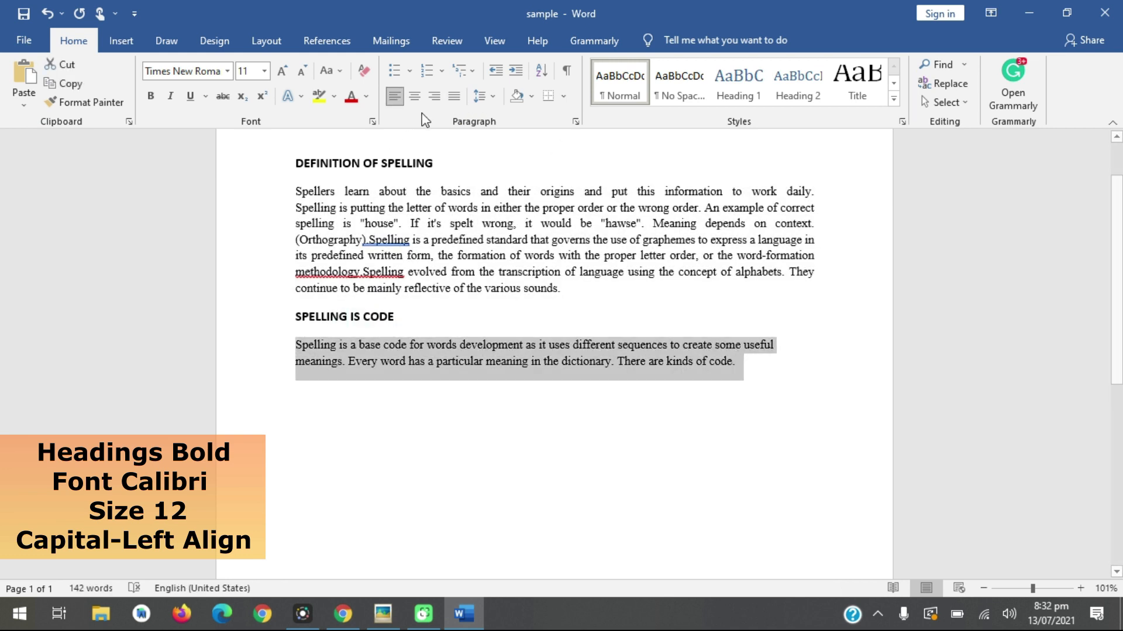
pyautogui.click(453, 96)
# Set the line spacing of the body text under both headings to 1.5.
pyautogui.moveTo(608, 291); pyautogui.dragTo(295, 191)
pyautogui.click(478, 96)
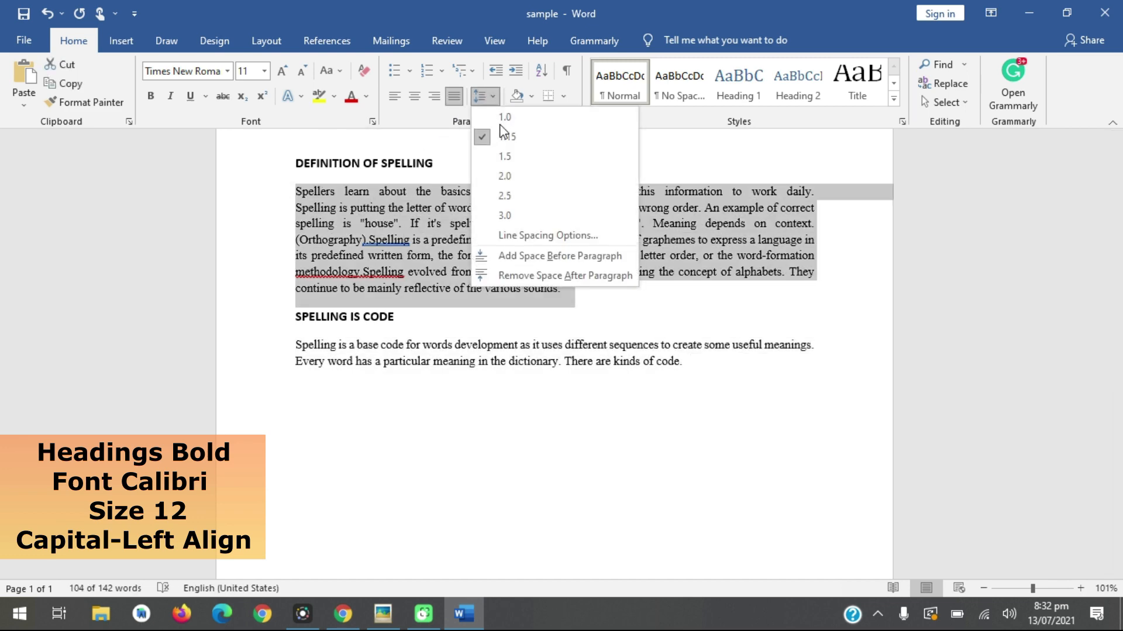
pyautogui.click(505, 157)
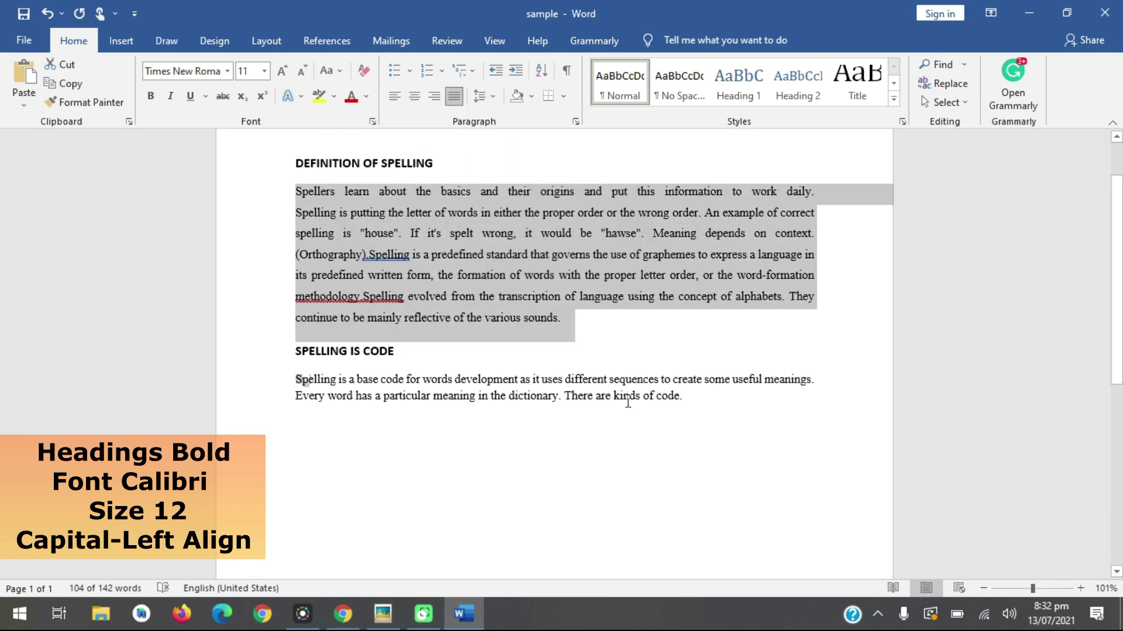
pyautogui.tripleClick(296, 381)
pyautogui.click(479, 96)
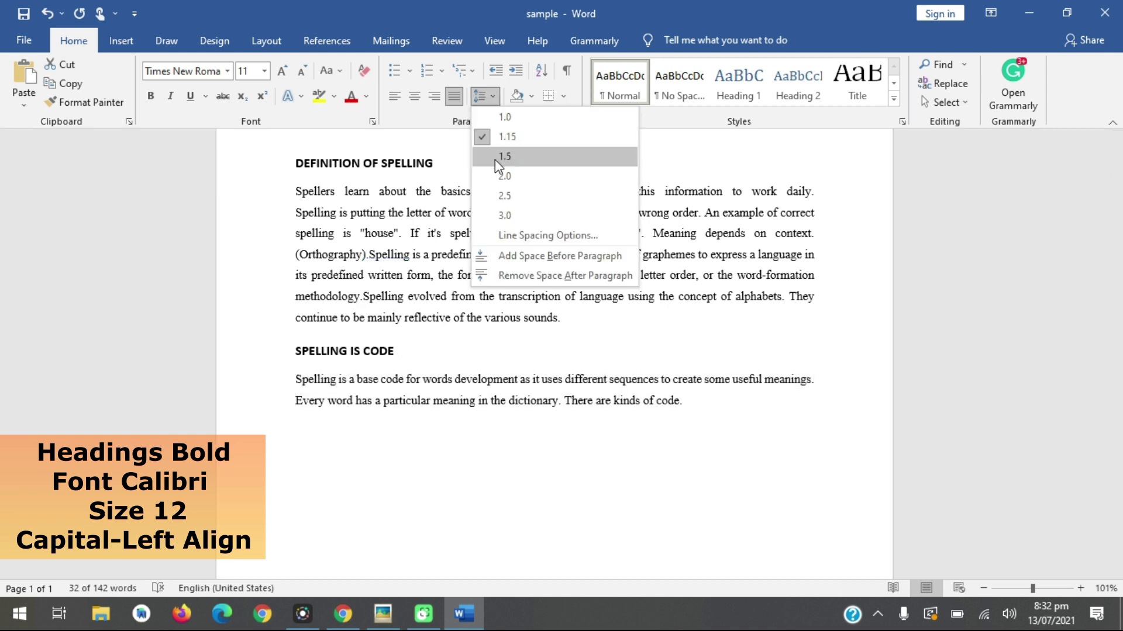
pyautogui.click(494, 159)
# Insert the missing space between "(Orthography)." and "Spelling" in the first body block.
pyautogui.click(705, 443)
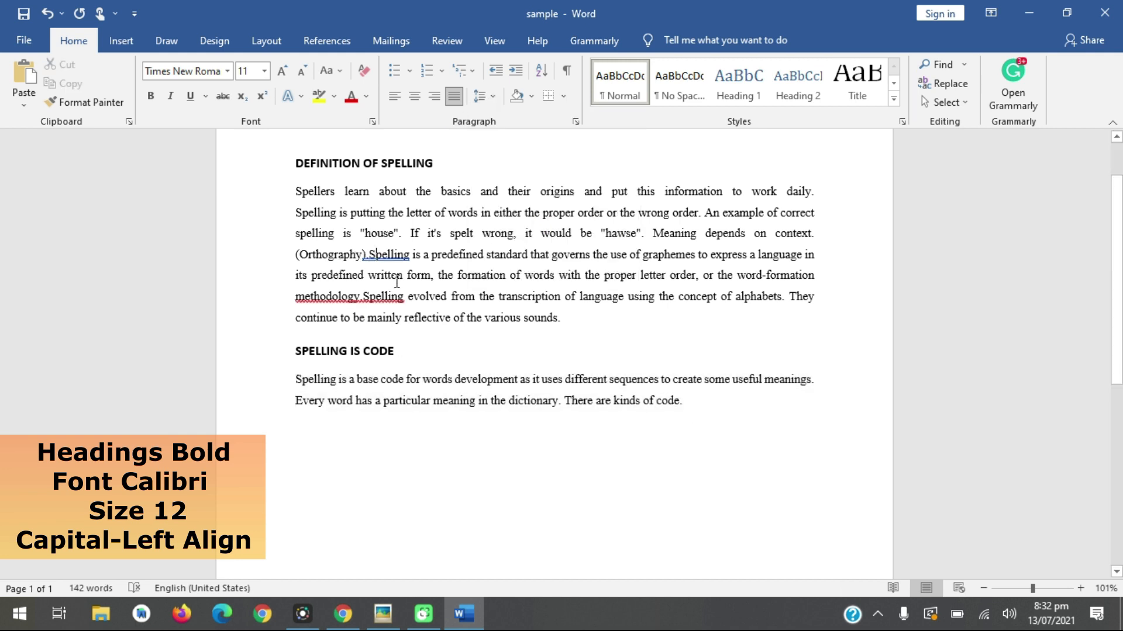
pyautogui.click(368, 255)
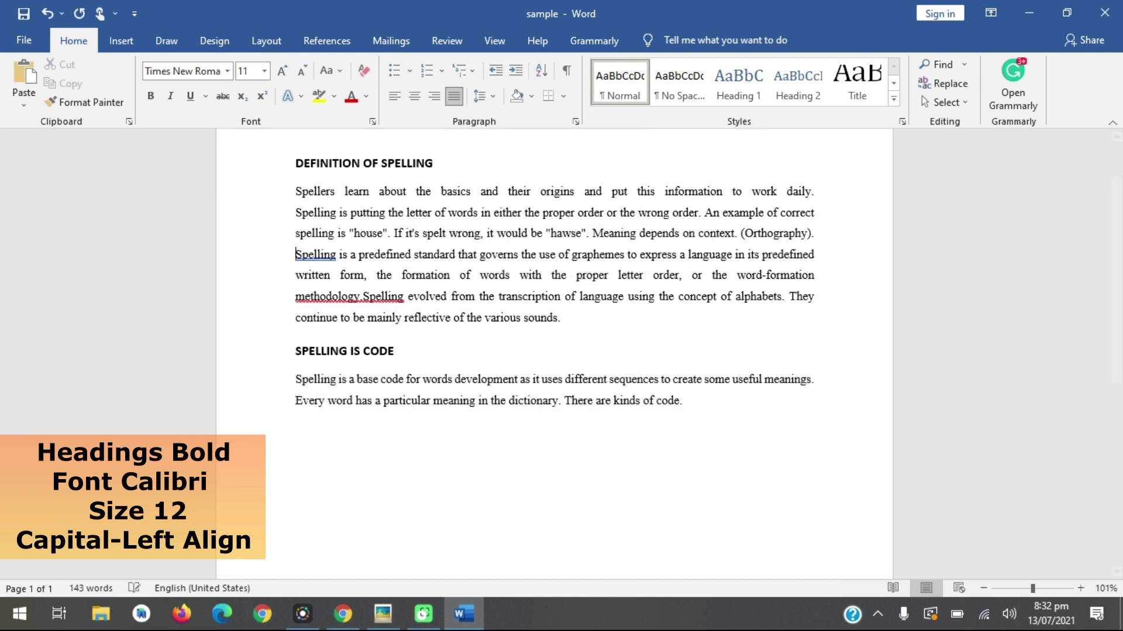
pyautogui.scroll(2, 390, 240)
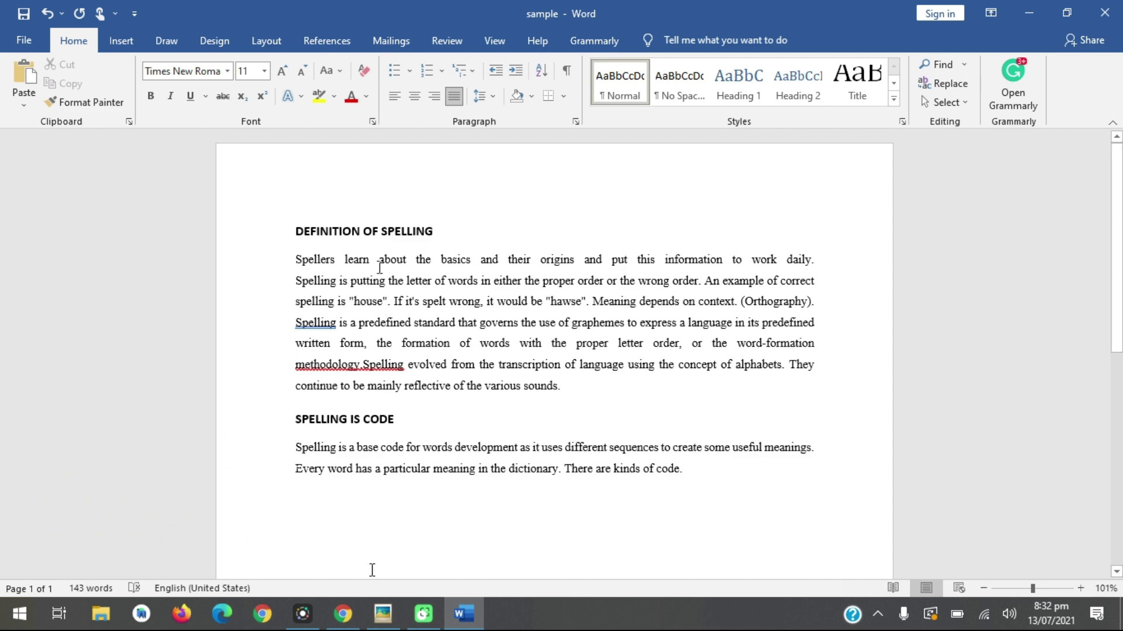
# Check the subheading rules in Rules.PNG, and number the headings by prefixing "1." to "DEFINITION OF SPELLING" and "1.1." to "SPELLING IS CODE".
pyautogui.click(383, 613)
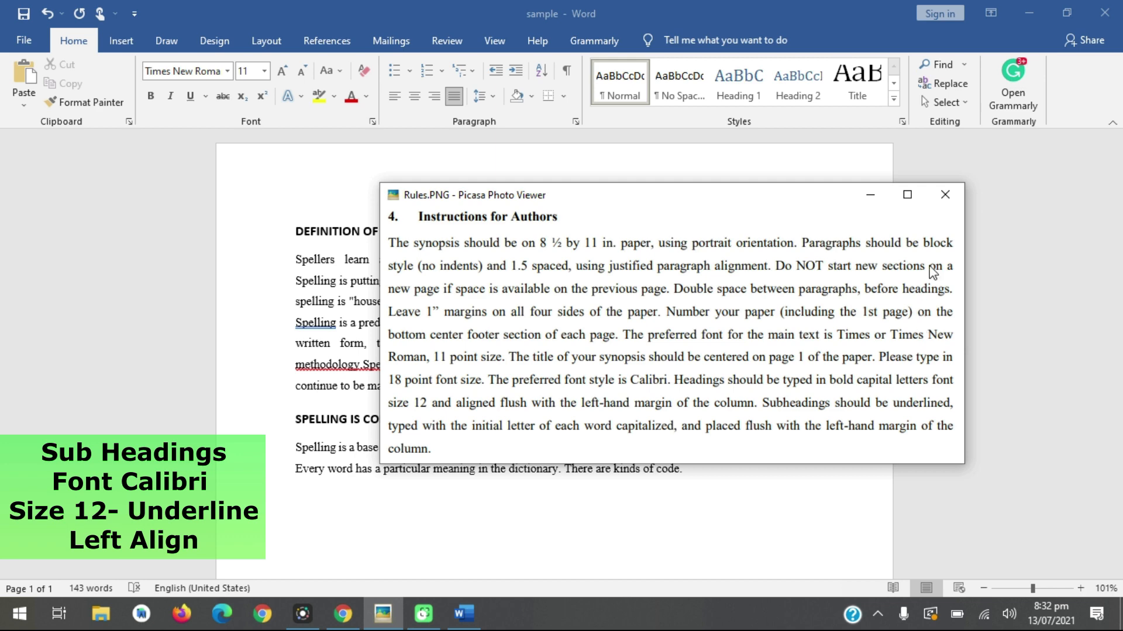
pyautogui.click(945, 194)
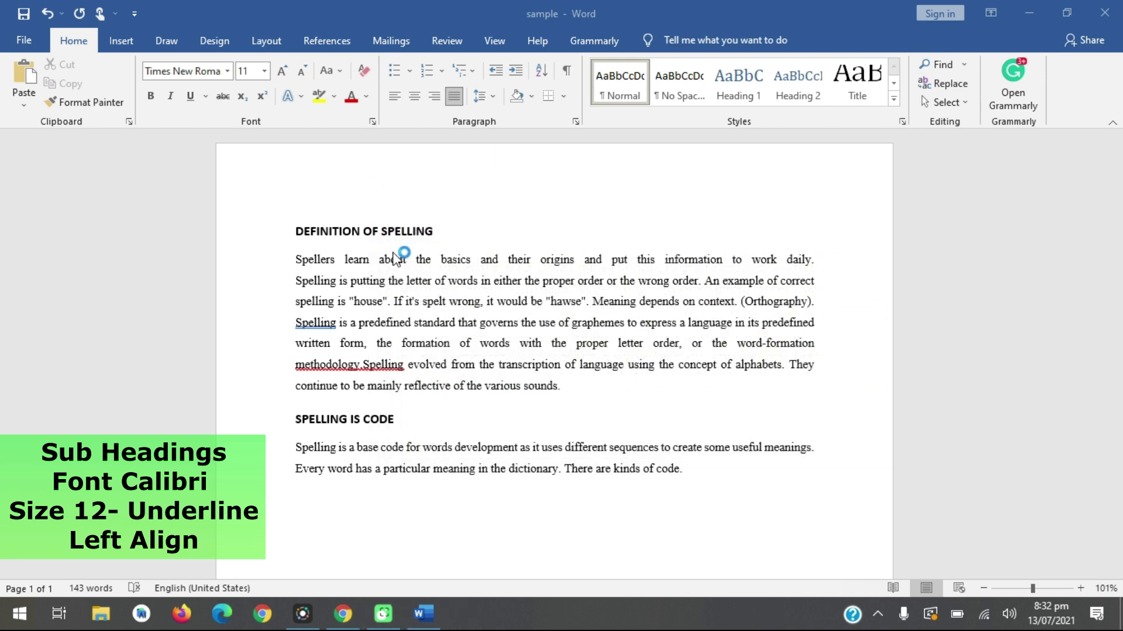
pyautogui.moveTo(436, 232); pyautogui.dragTo(298, 230)
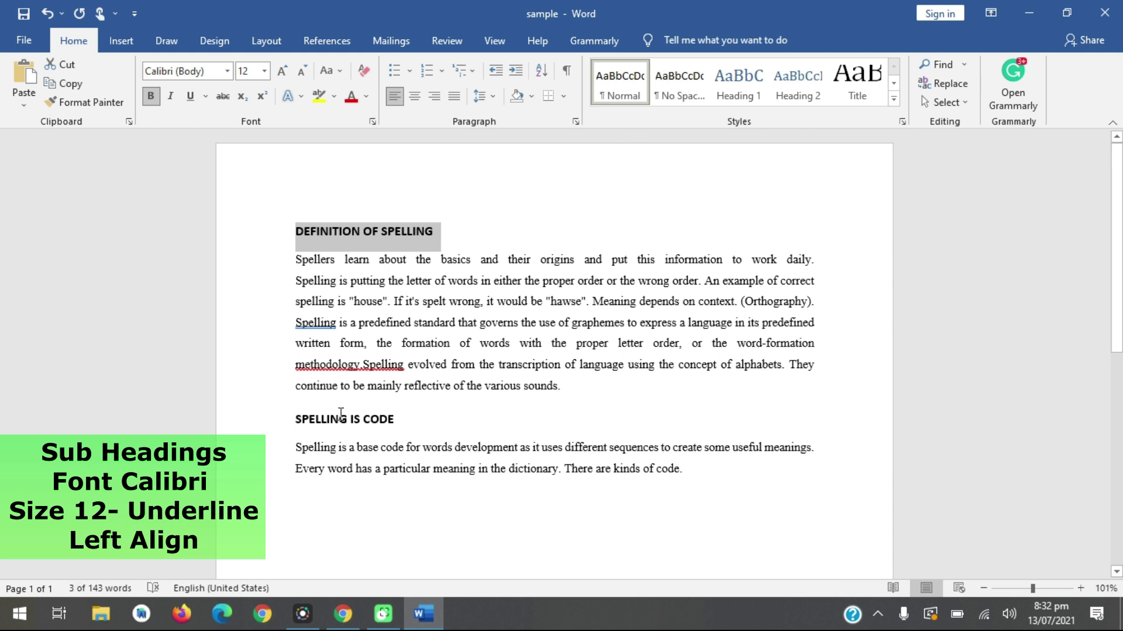
pyautogui.click(304, 232)
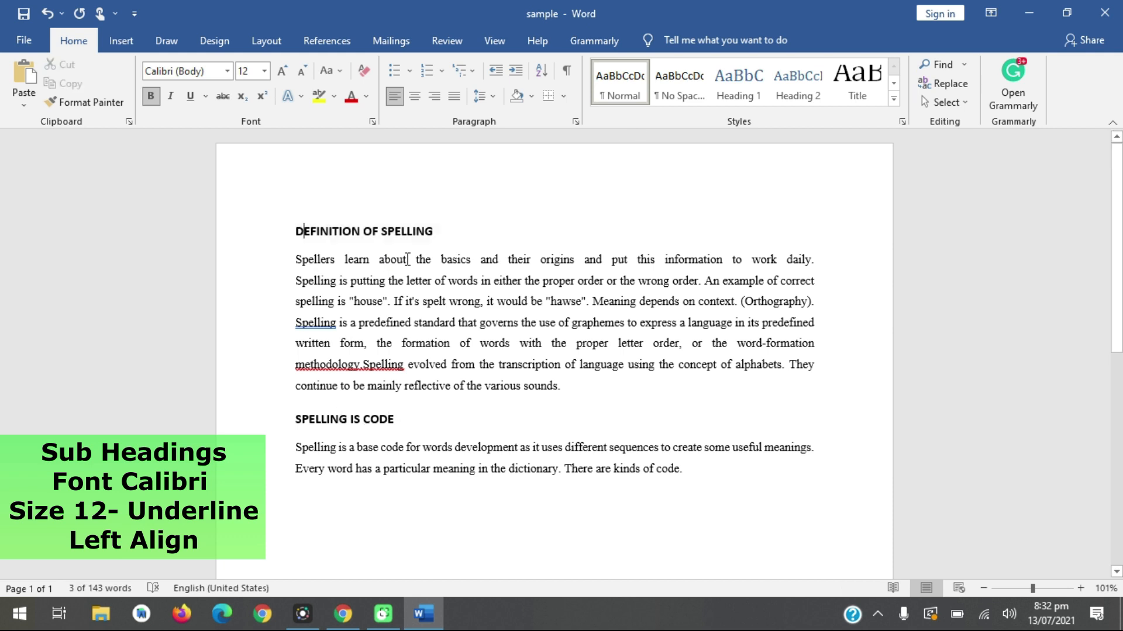
pyautogui.write('1.')
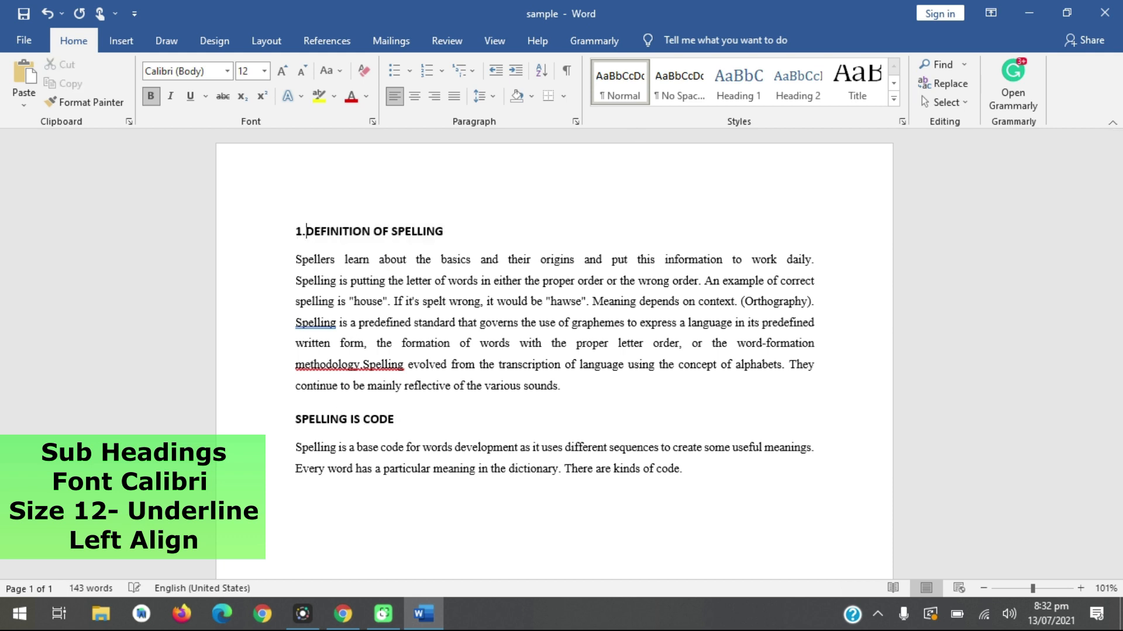
pyautogui.click(300, 414)
pyautogui.write('1.1.')
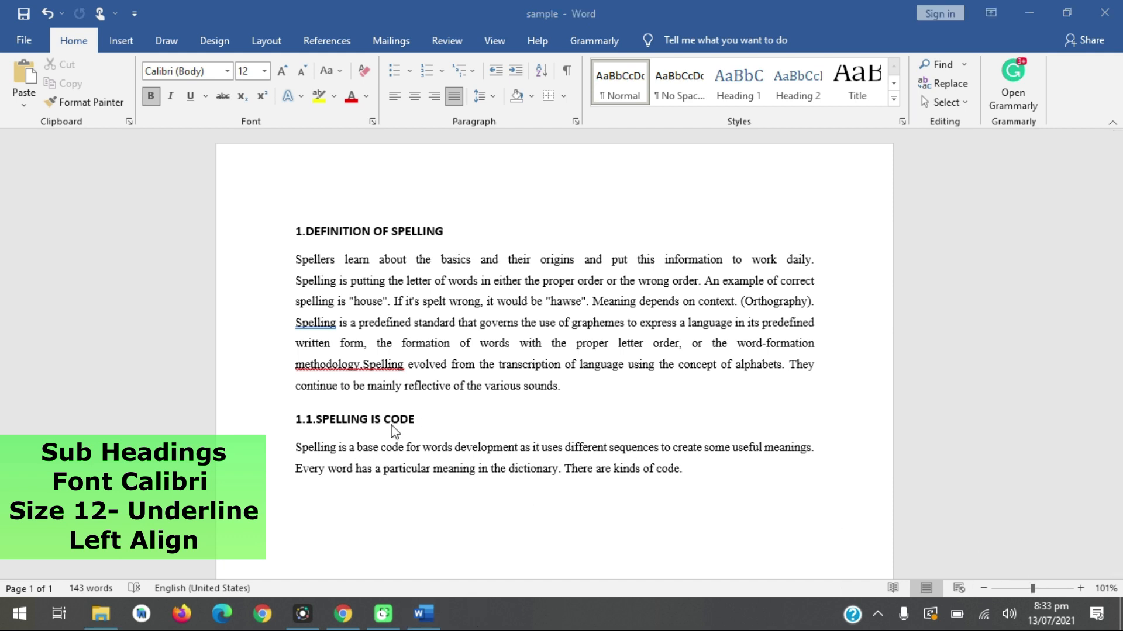
# Underline the whole subheading "1.1.SPELLING IS CODE".
pyautogui.click(428, 421)
pyautogui.click(253, 412)
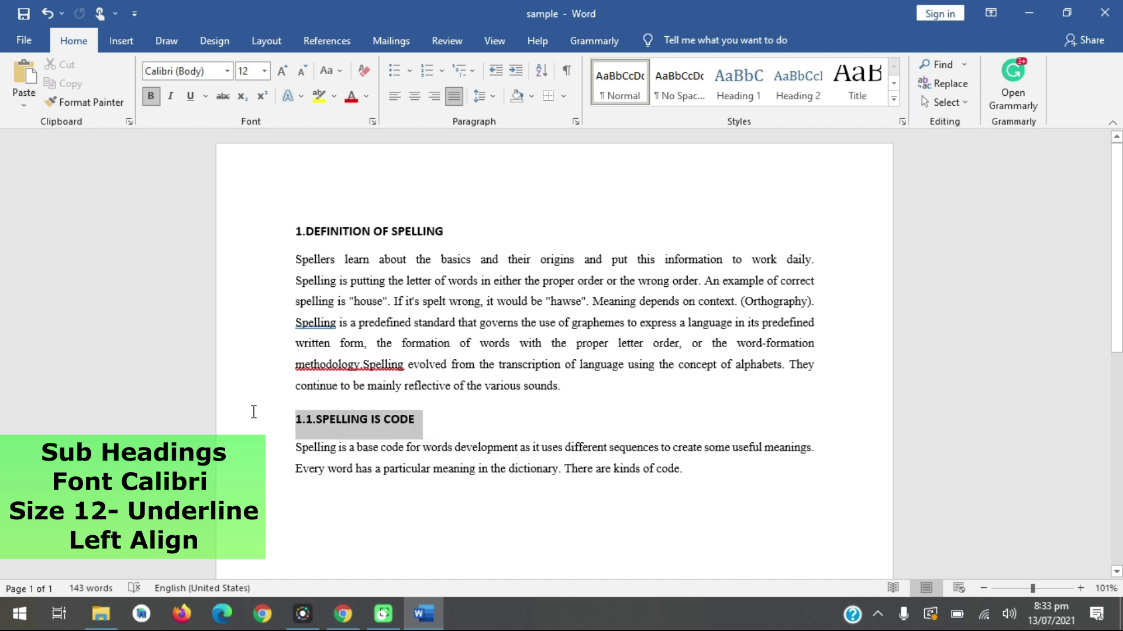
pyautogui.click(190, 96)
# Replace the all-capitals wording of subheading 1.1 with "Spelling is code", keeping the number and the initial capital S.
pyautogui.click(323, 421)
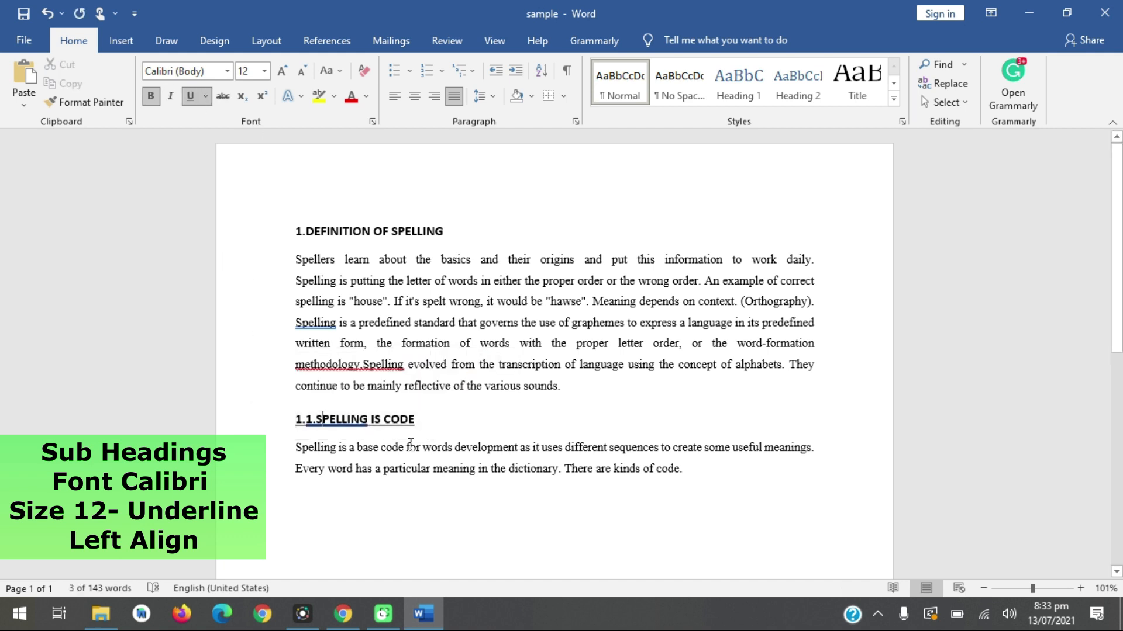
pyautogui.press('BackSpace')
pyautogui.write('S')
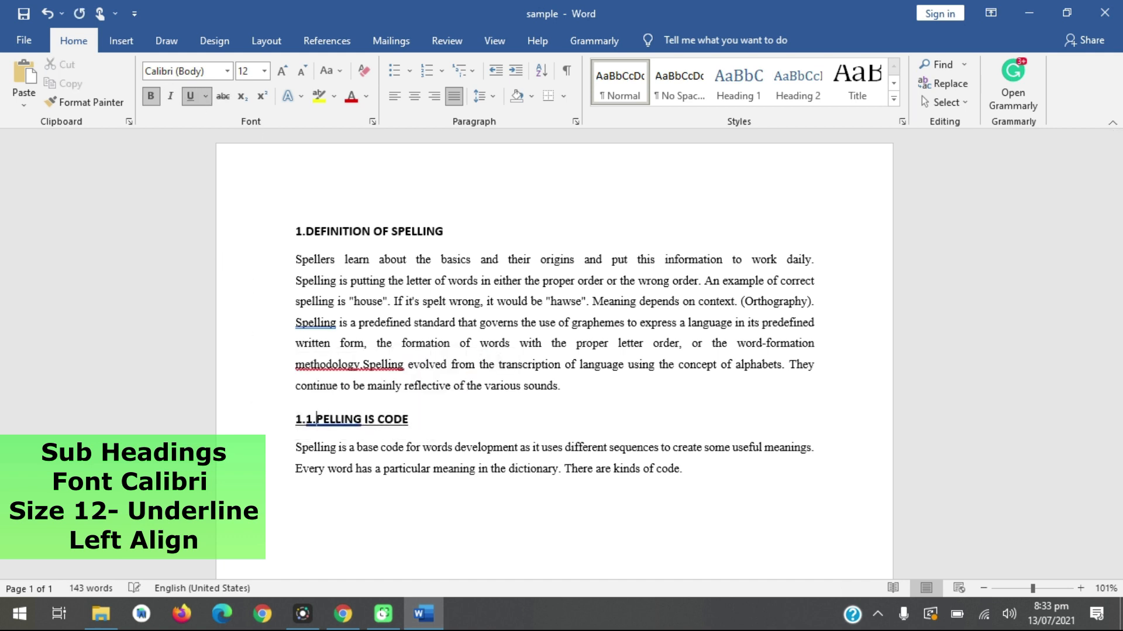
pyautogui.press('End')
pyautogui.press('BackSpace')
pyautogui.press('BackSpace')
pyautogui.press('BackSpace')
pyautogui.press('BackSpace')
pyautogui.press('BackSpace')
pyautogui.press('BackSpace')
pyautogui.press('BackSpace')
pyautogui.press('BackSpace')
pyautogui.press('BackSpace')
pyautogui.press('BackSpace')
pyautogui.press('BackSpace')
pyautogui.press('BackSpace')
pyautogui.press('BackSpace')
pyautogui.press('BackSpace')
pyautogui.press('BackSpace')
pyautogui.write('pelling is code')
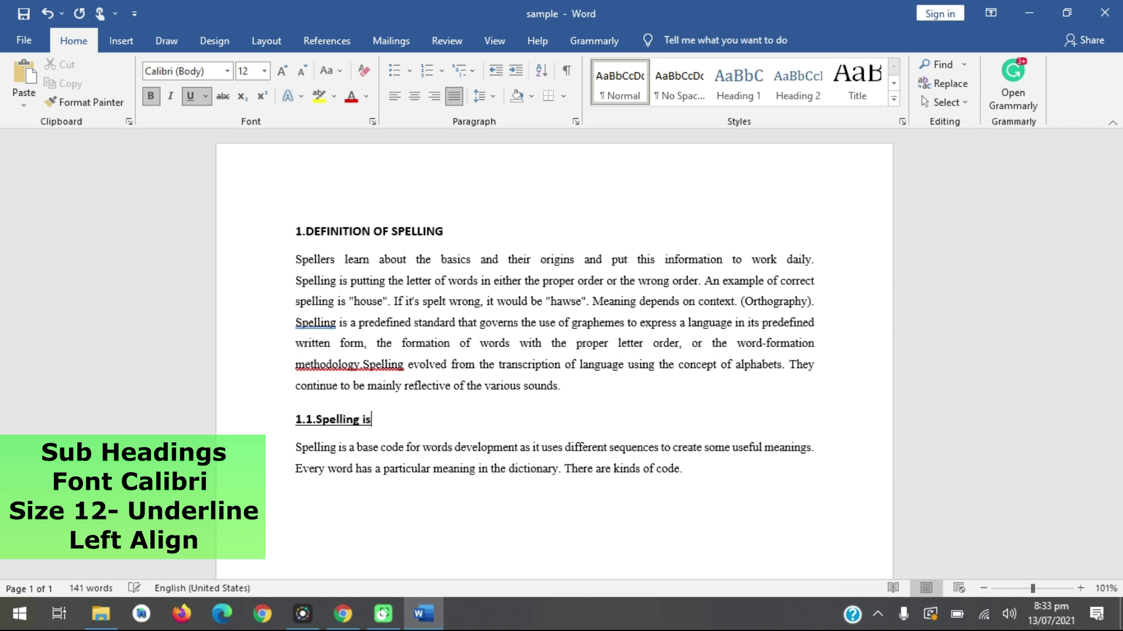
pyautogui.click(465, 479)
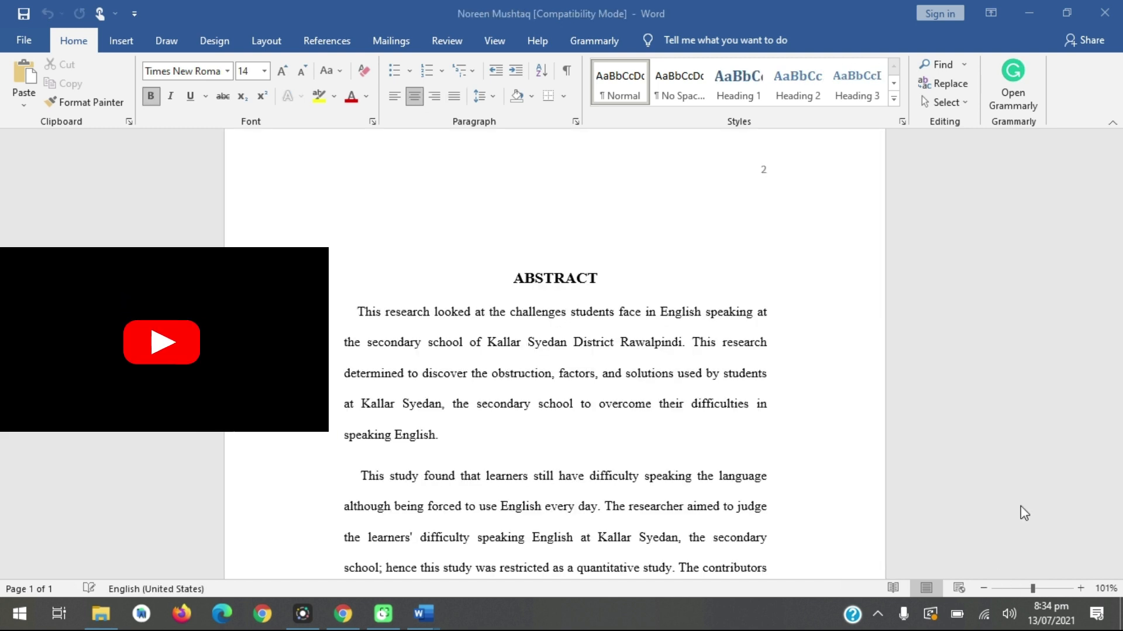
# Examine the formatting of the thesis document, from the abstract through the numbered headings and chapters to the survey tables and pie charts.
pyautogui.scroll(-5, 869, 366)
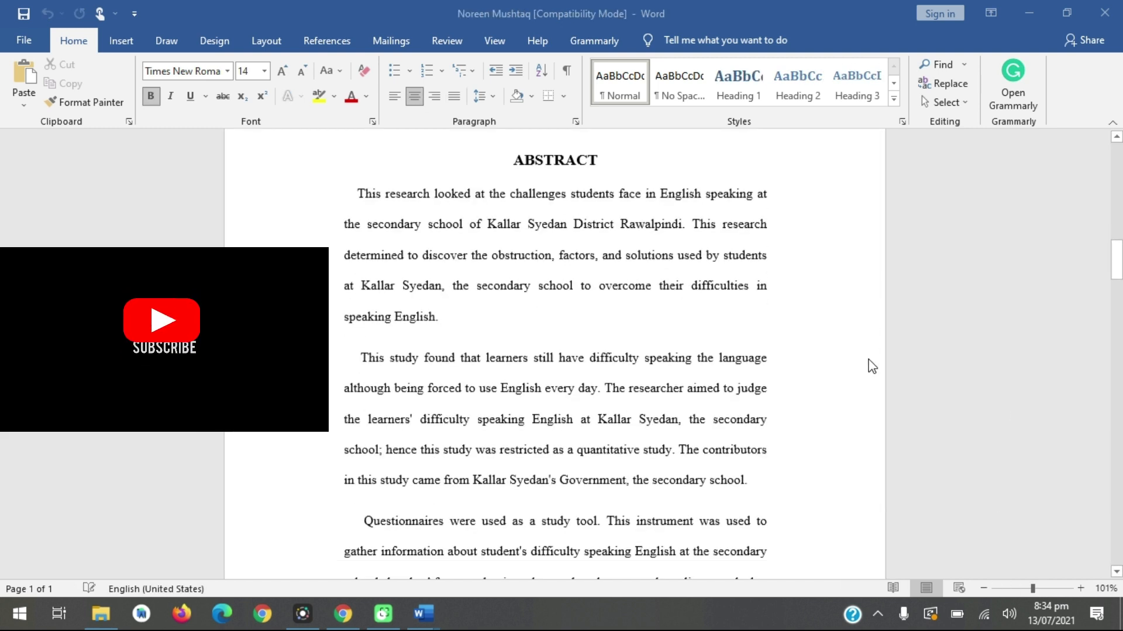
pyautogui.scroll(-10, 1083, 281)
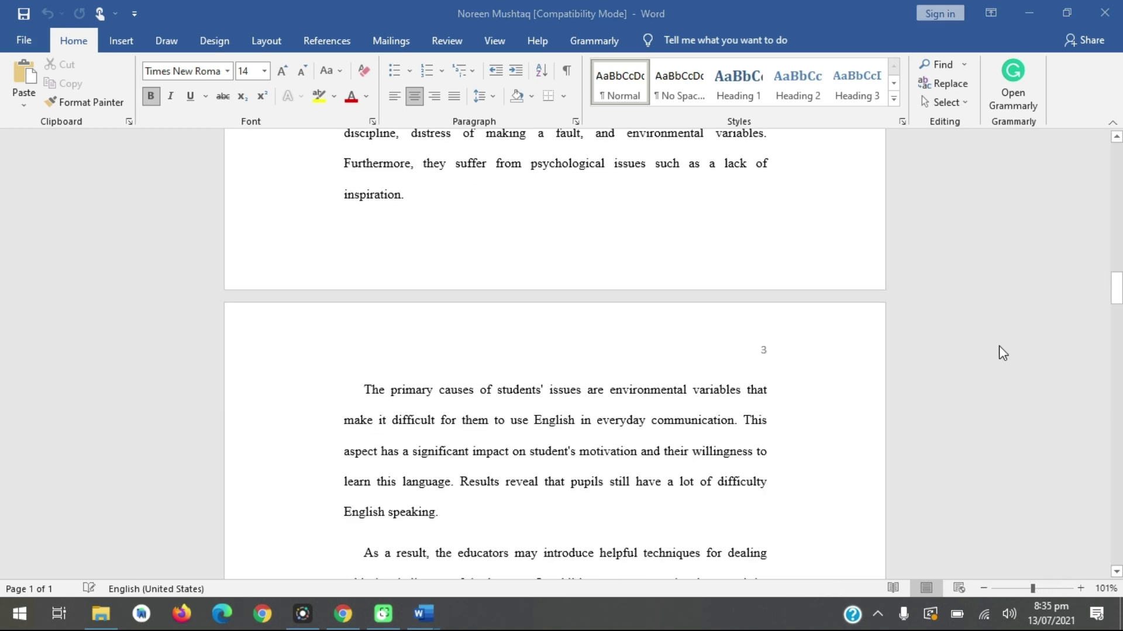
pyautogui.keyDown('ctrl'); pyautogui.scroll(-5, 998, 353); pyautogui.keyUp('ctrl')
pyautogui.scroll(-3, 993, 369)
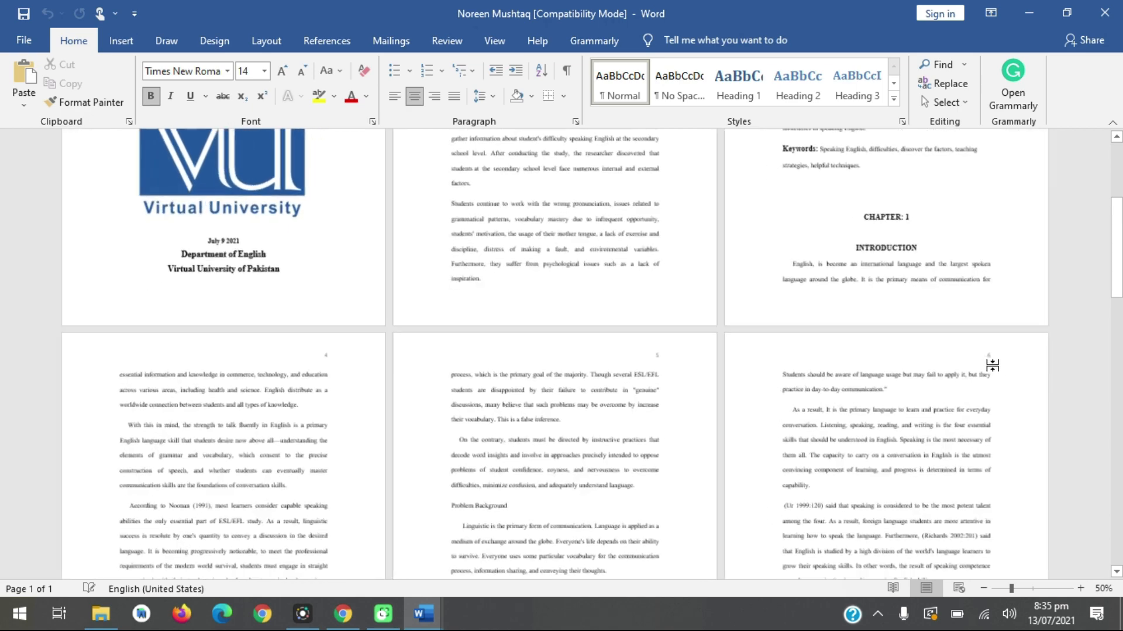
pyautogui.scroll(-2, 993, 373)
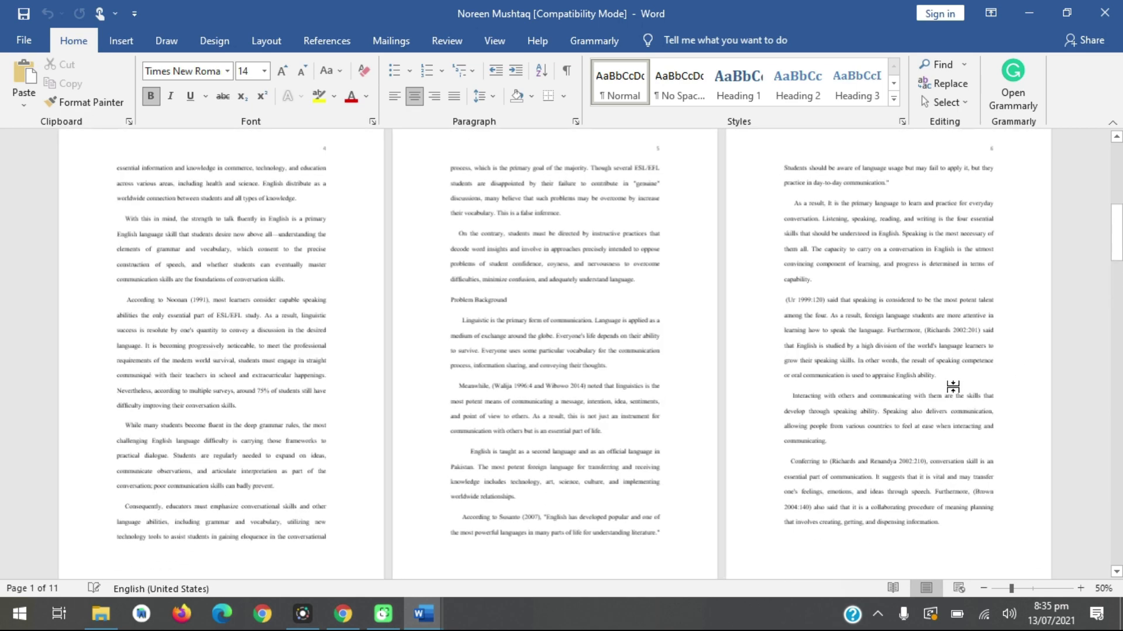
pyautogui.scroll(-6, 897, 339)
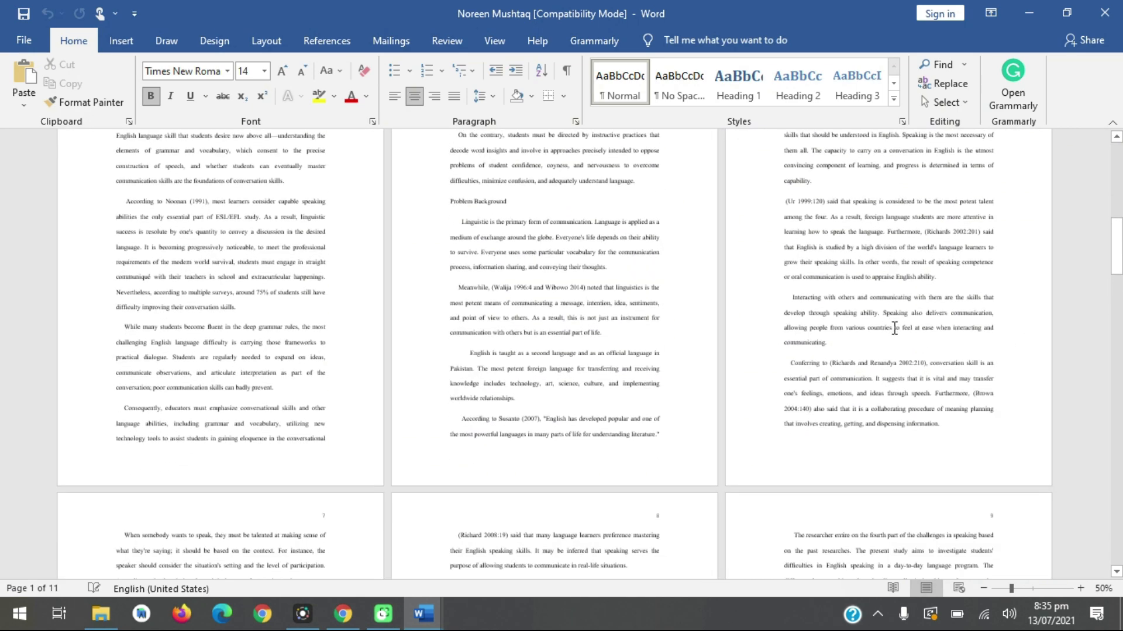
pyautogui.scroll(-18, 896, 333)
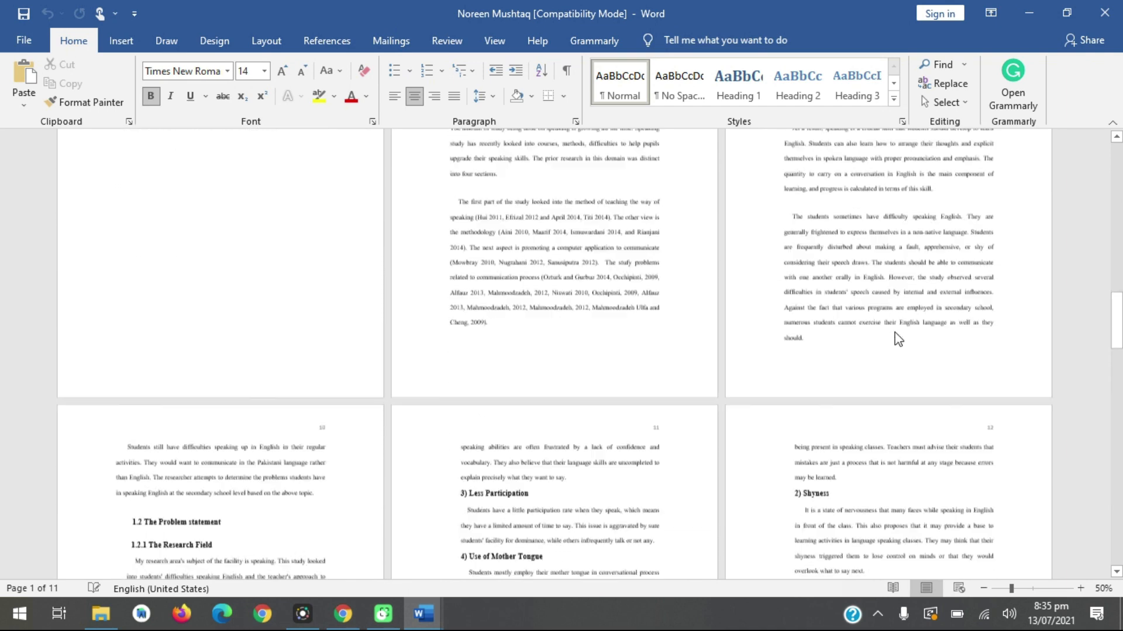
pyautogui.scroll(-9, 901, 335)
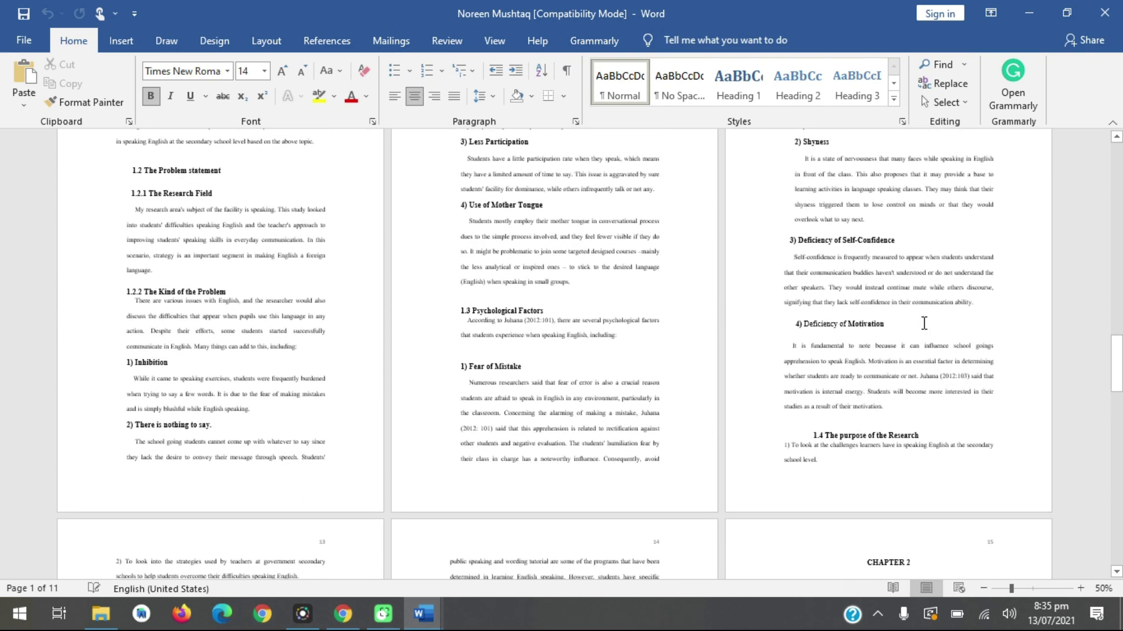
pyautogui.scroll(-3, 925, 326)
pyautogui.scroll(-10, 923, 325)
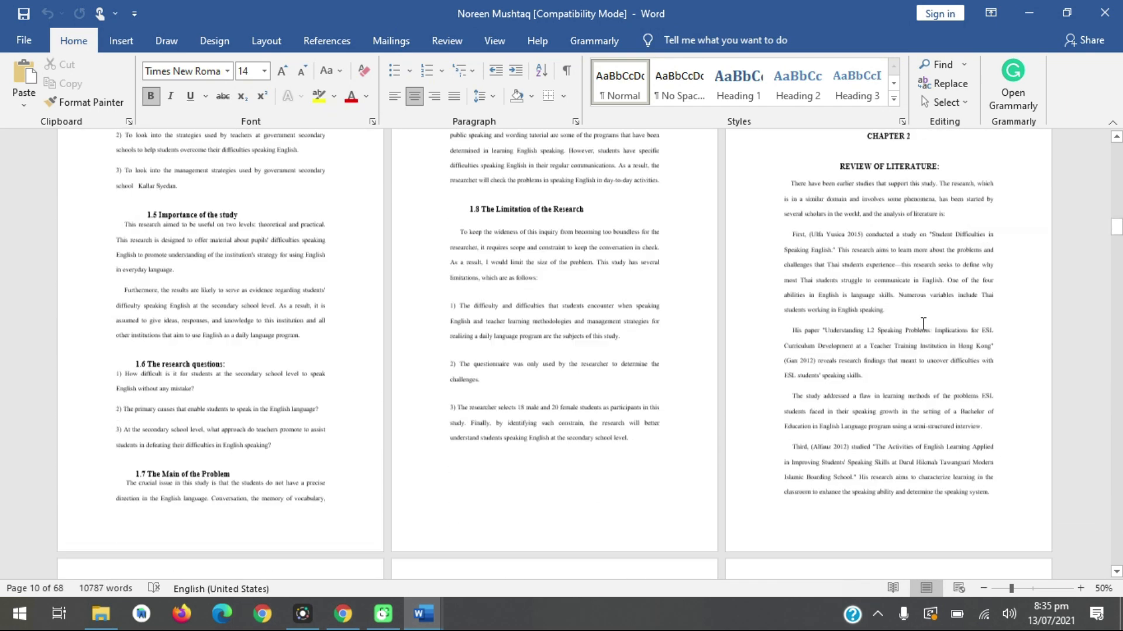
pyautogui.scroll(-10, 928, 328)
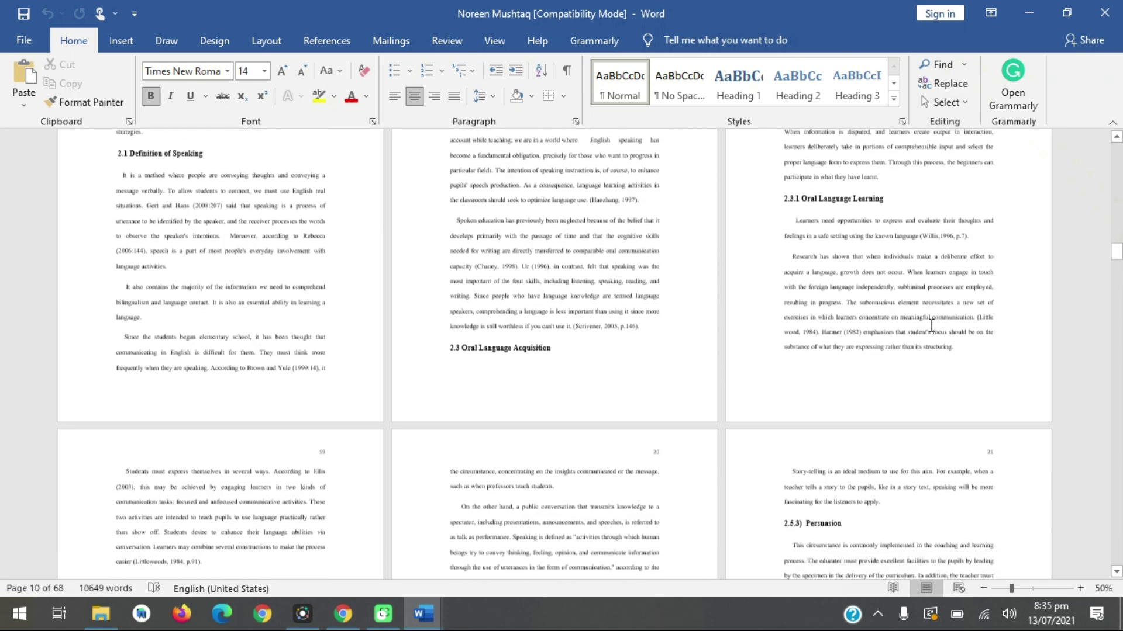
pyautogui.scroll(-10, 934, 317)
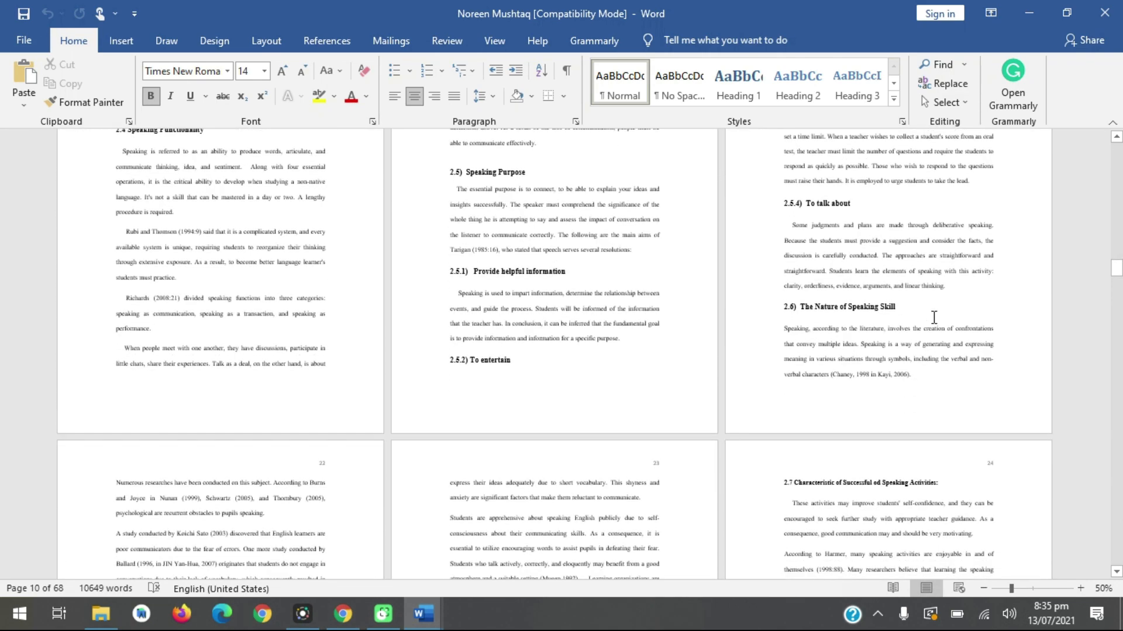
pyautogui.scroll(-5, 934, 316)
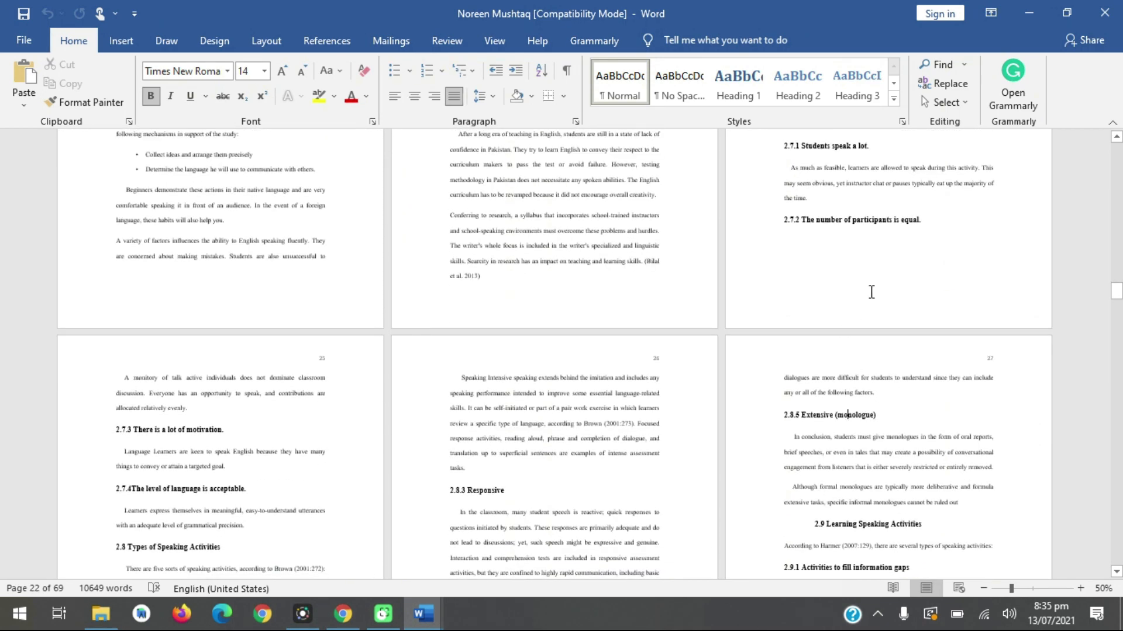
pyautogui.scroll(-10, 872, 292)
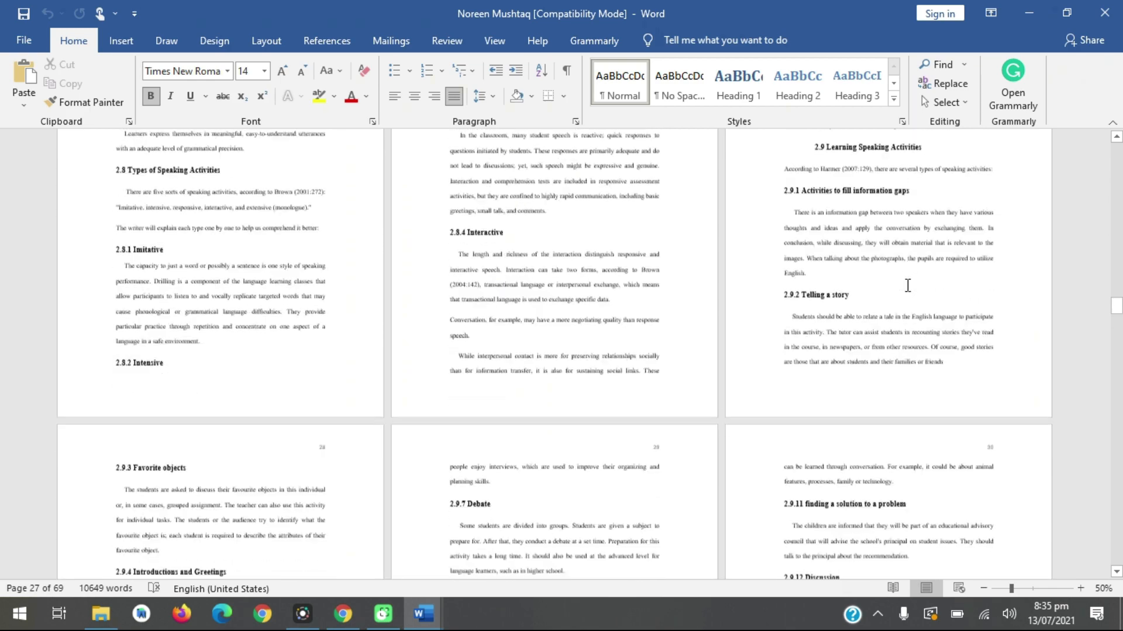
pyautogui.moveTo(1120, 318); pyautogui.dragTo(1119, 494)
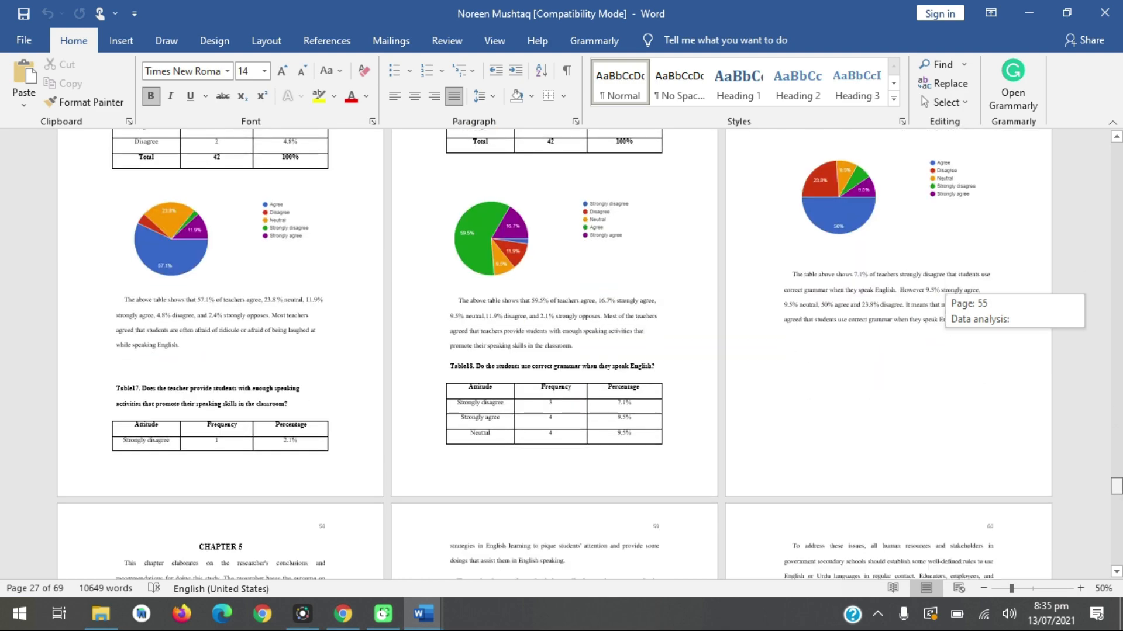
pyautogui.moveTo(1118, 494); pyautogui.dragTo(1118, 465)
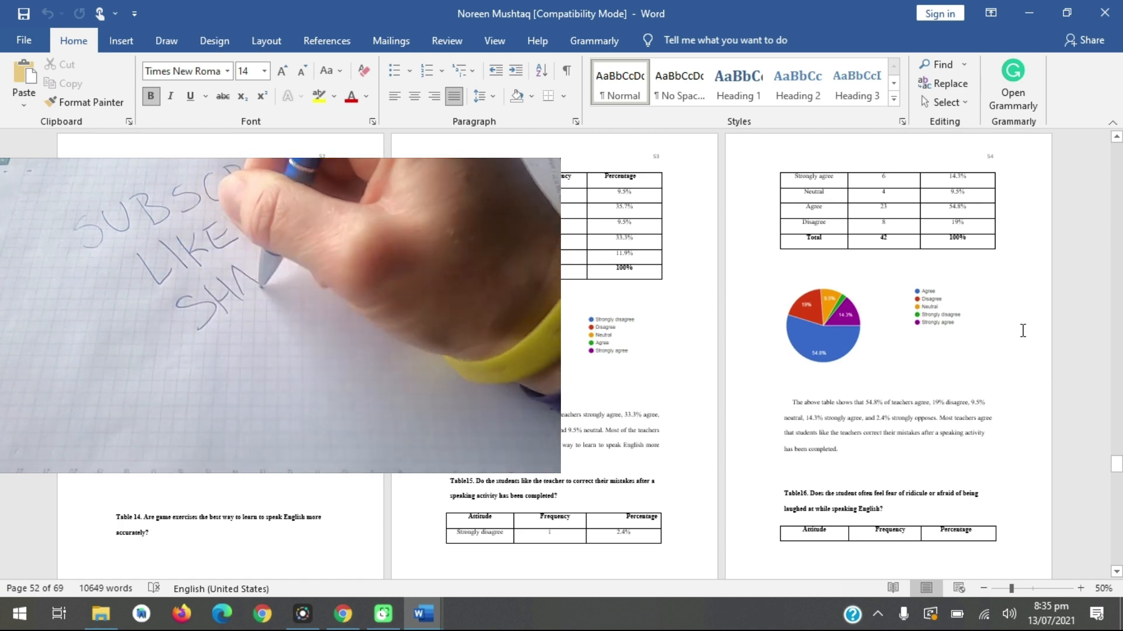
pyautogui.scroll(2, 982, 349)
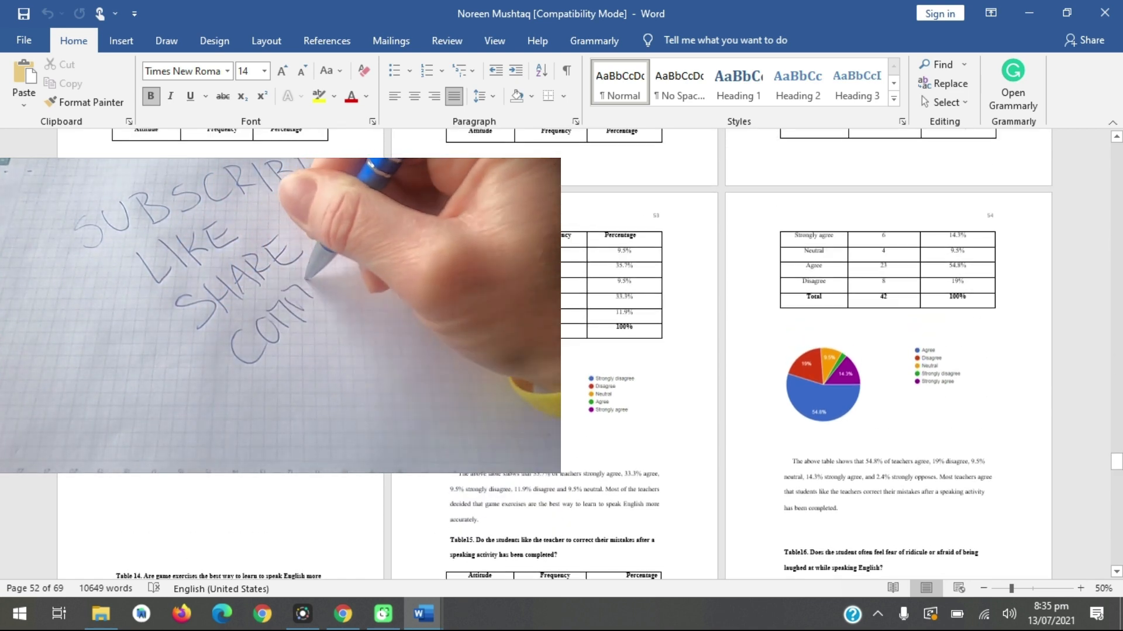